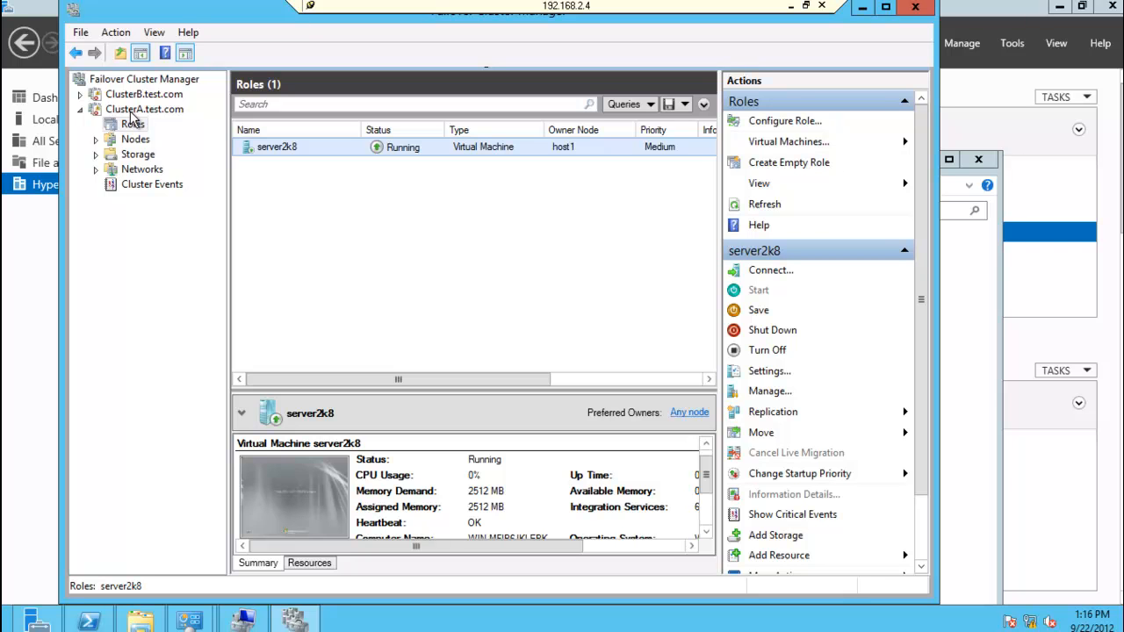
# Step: Review the summaries of ClusterA.test.com and ClusterB.test.com and list the nodes in each cluster
pyautogui.click(148, 107)
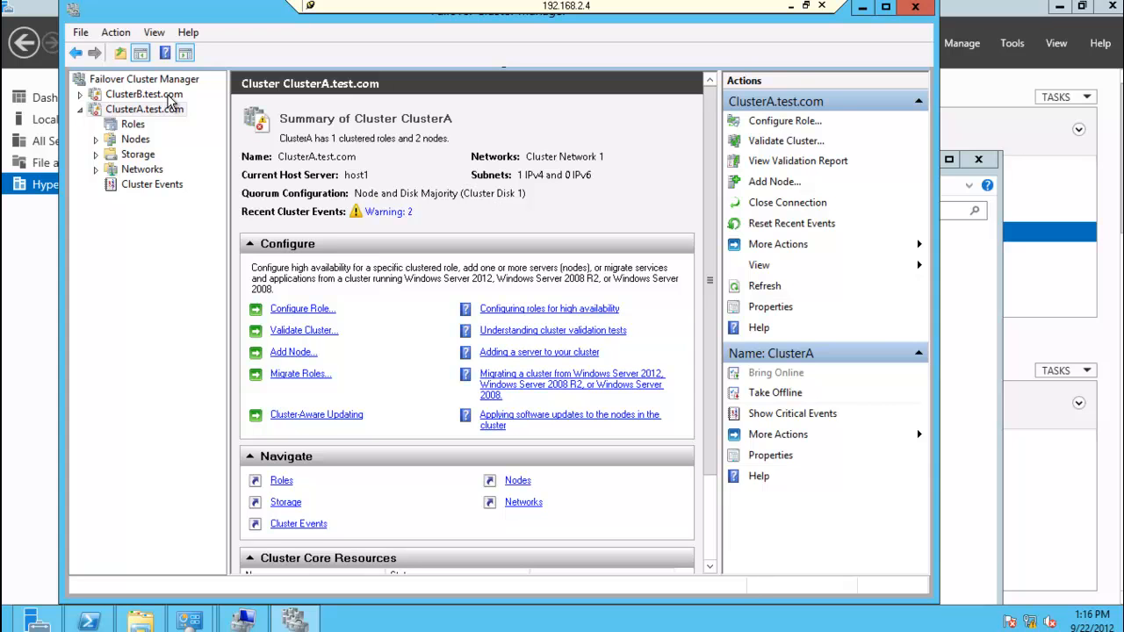
pyautogui.click(167, 95)
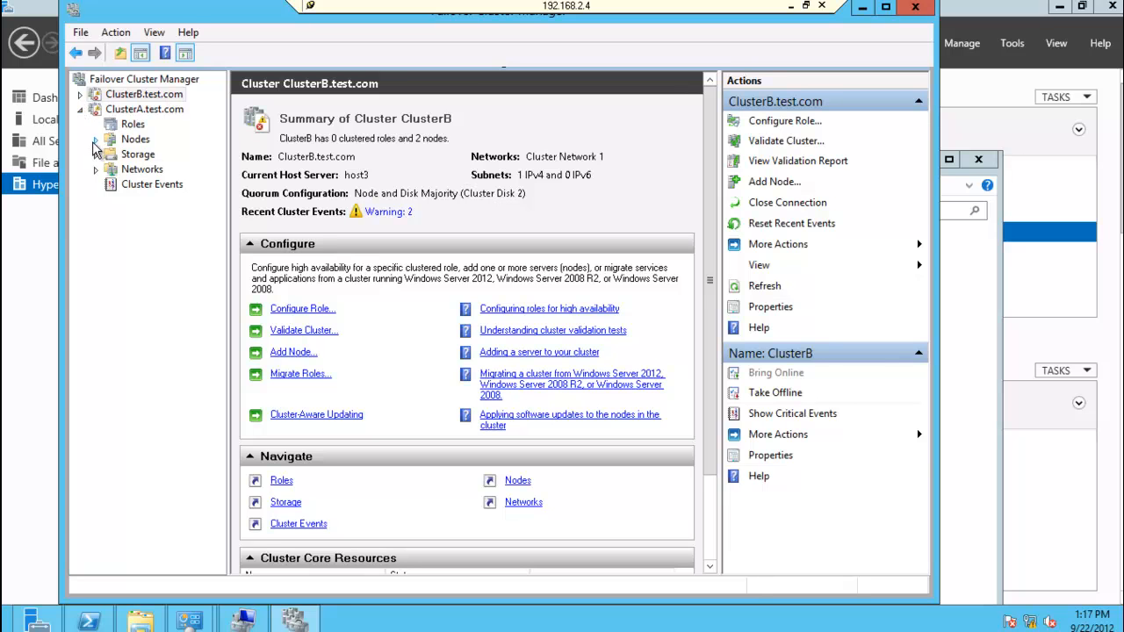
pyautogui.click(96, 139)
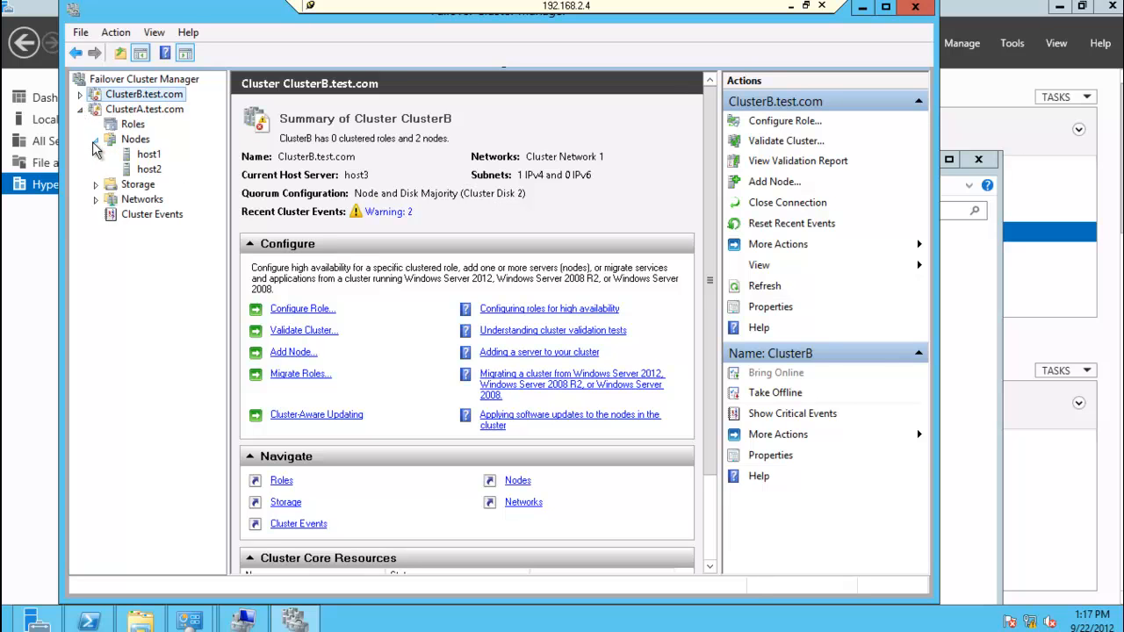
pyautogui.click(80, 94)
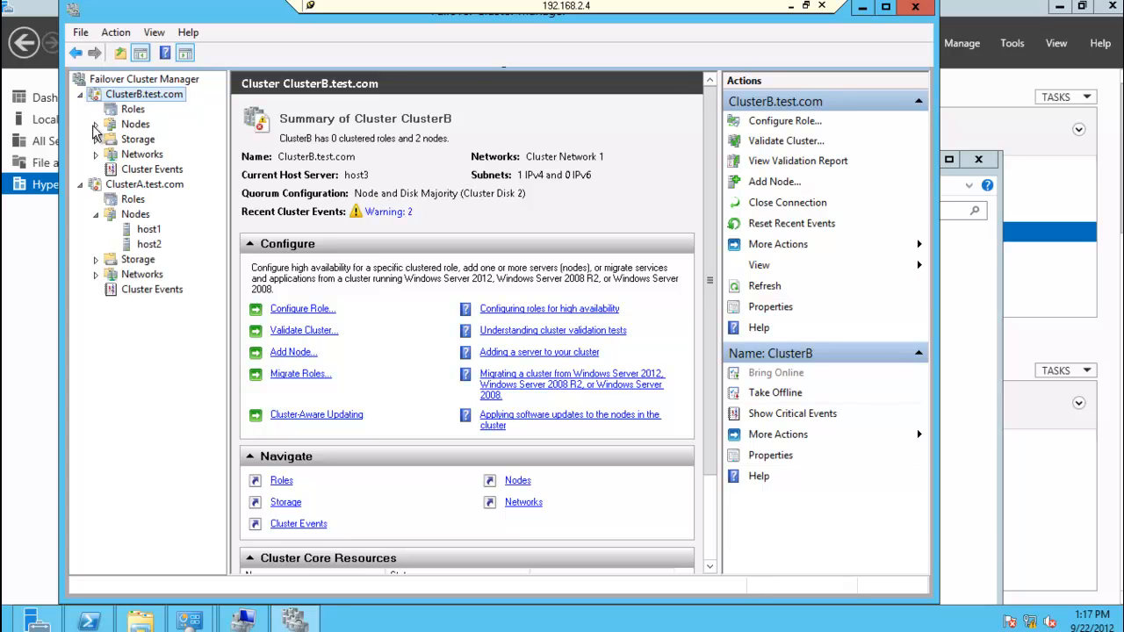
pyautogui.click(98, 125)
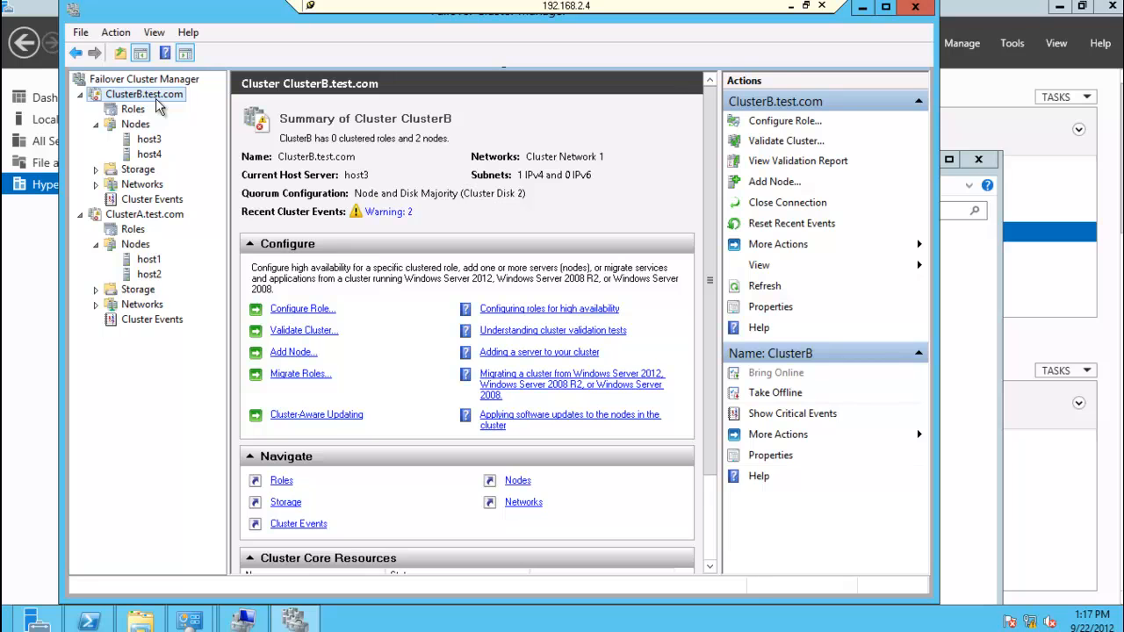
# Step: Start configuring a high-availability role on ClusterA.test.com, choosing Hyper-V Replica Broker as the role
pyautogui.click(133, 230)
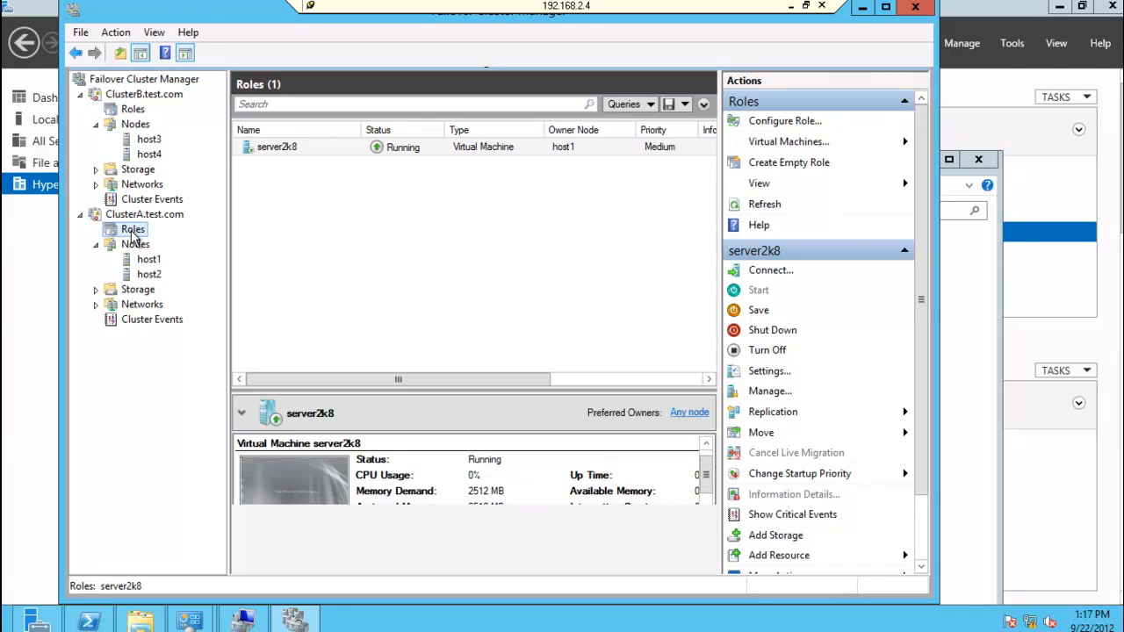
pyautogui.rightClick(132, 234)
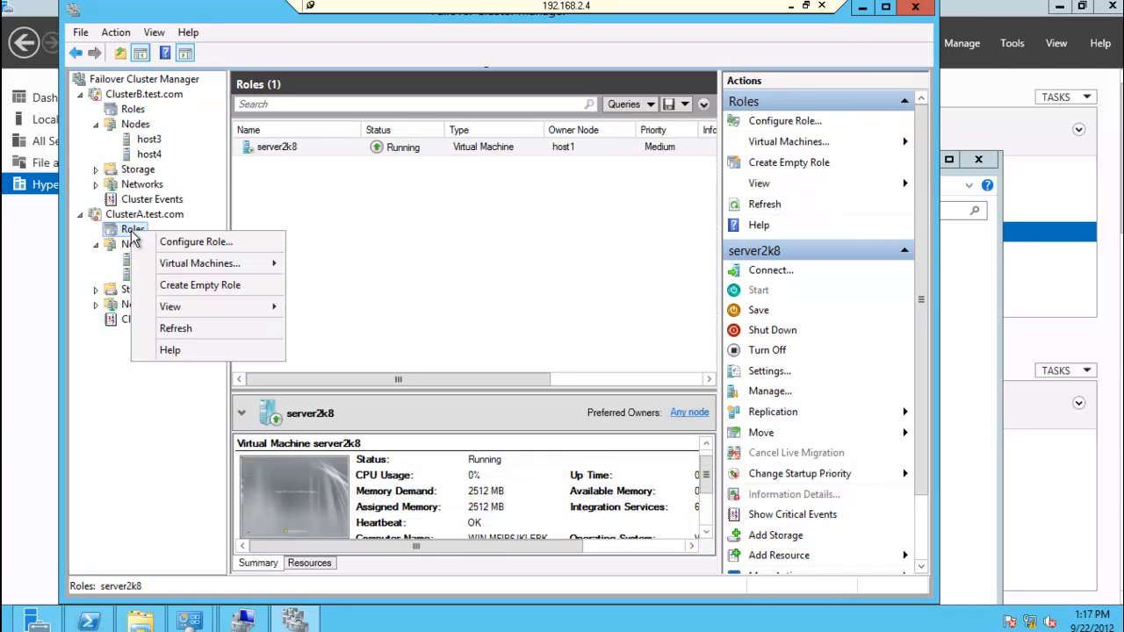
pyautogui.click(189, 246)
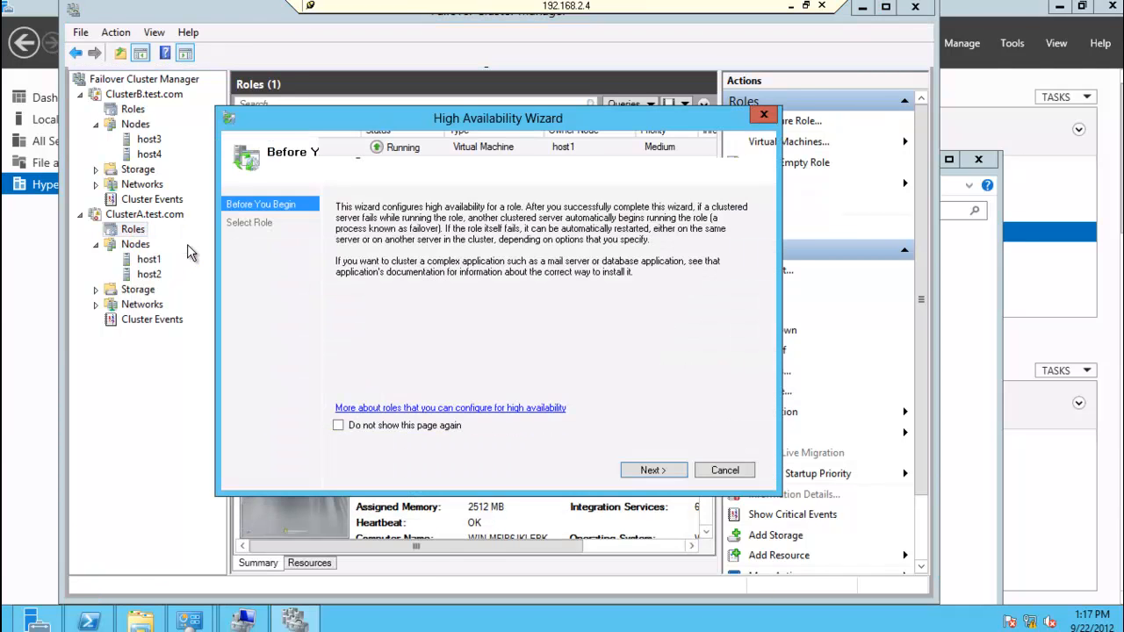
pyautogui.click(663, 476)
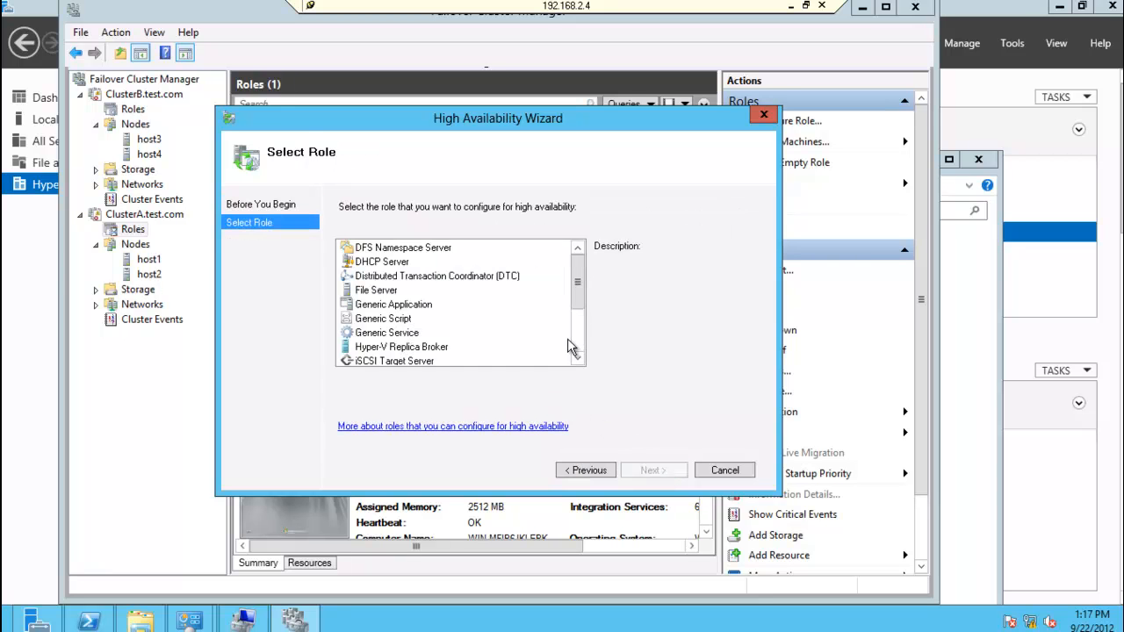
pyautogui.click(422, 349)
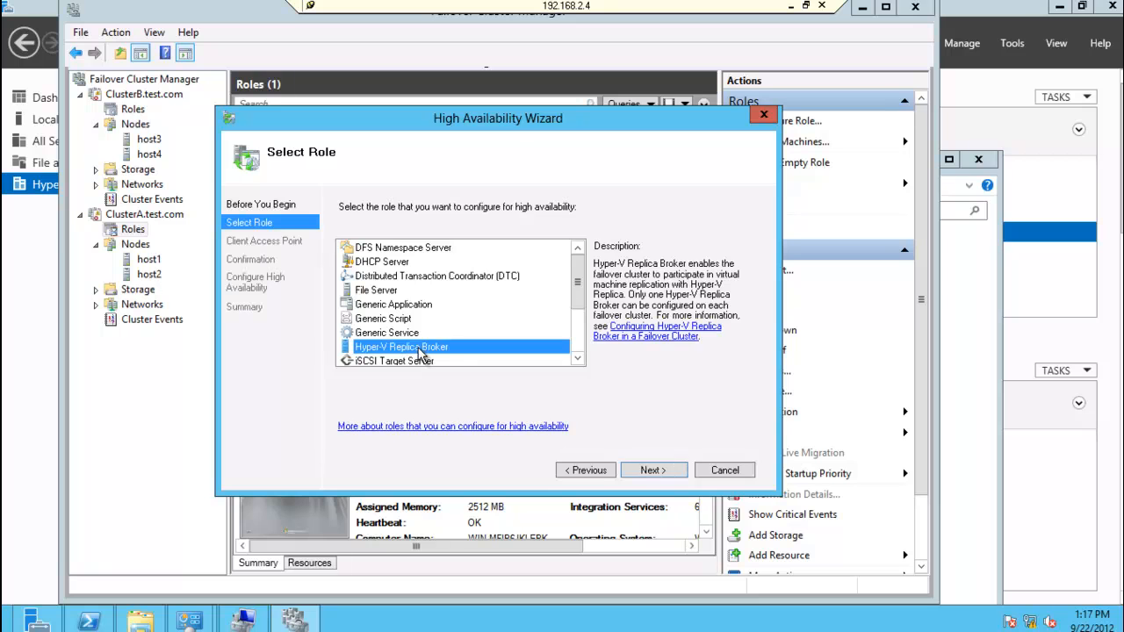
pyautogui.click(652, 470)
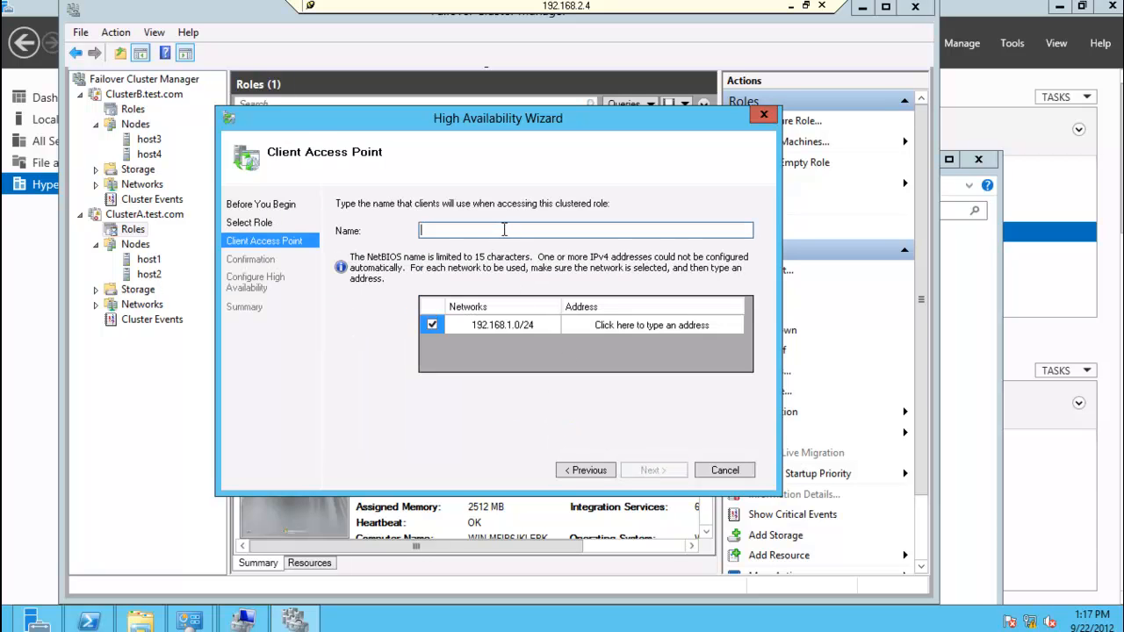
# Step: Name the ClusterA broker's client access point replica1 with address 192.168.1.8 and complete the role configuration
pyautogui.write('replica')
pyautogui.write('1')
pyautogui.click(720, 325)
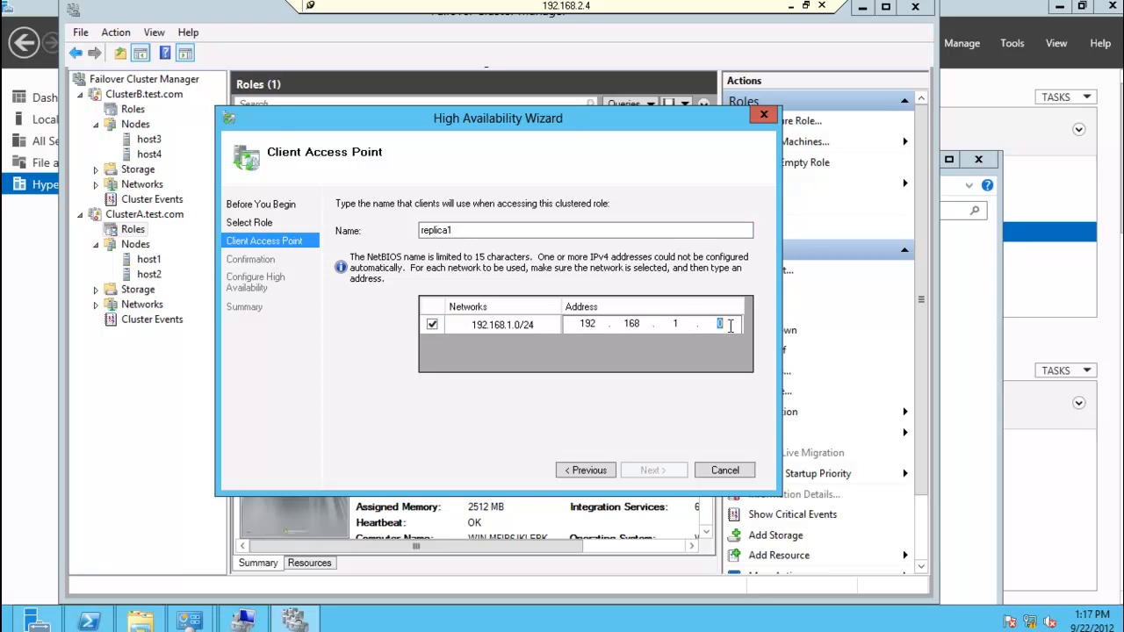
pyautogui.write('8')
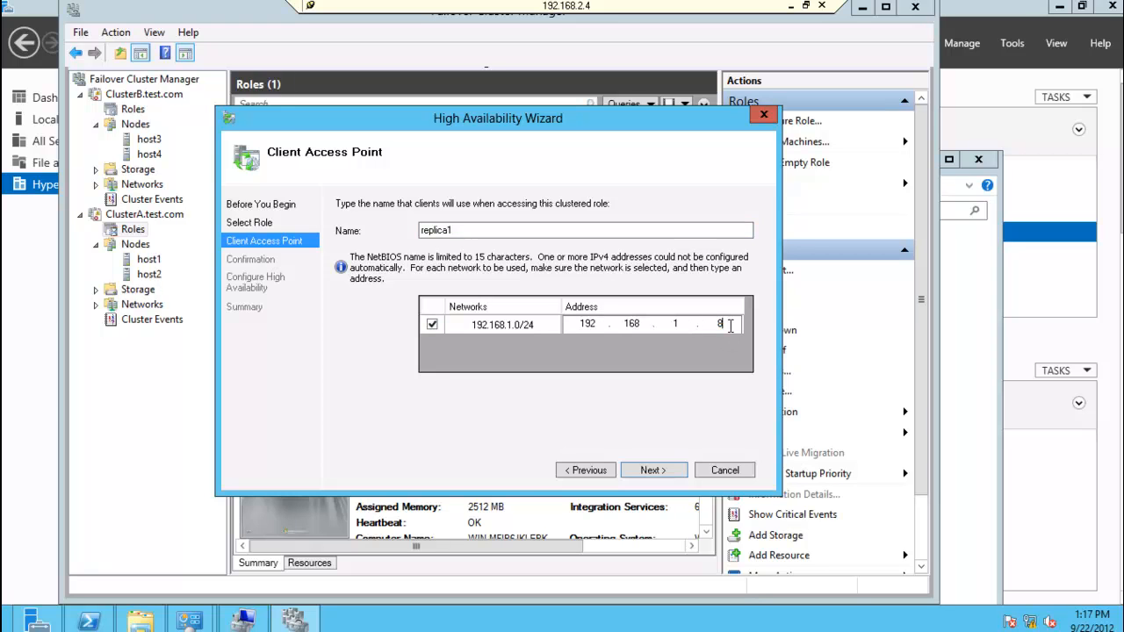
pyautogui.click(653, 471)
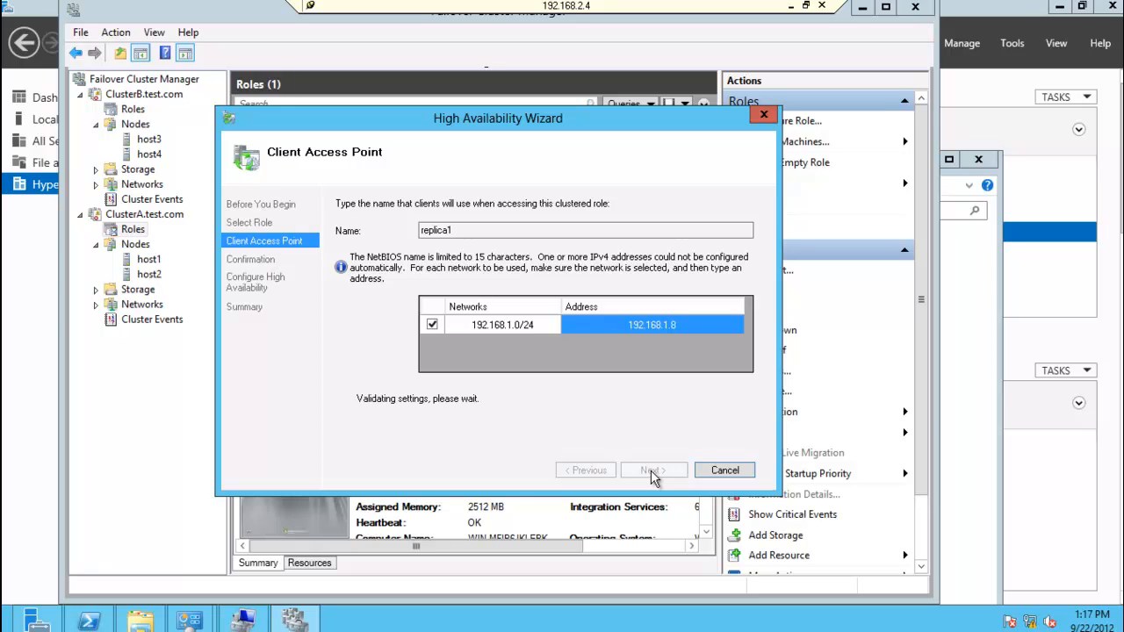
pyautogui.click(652, 472)
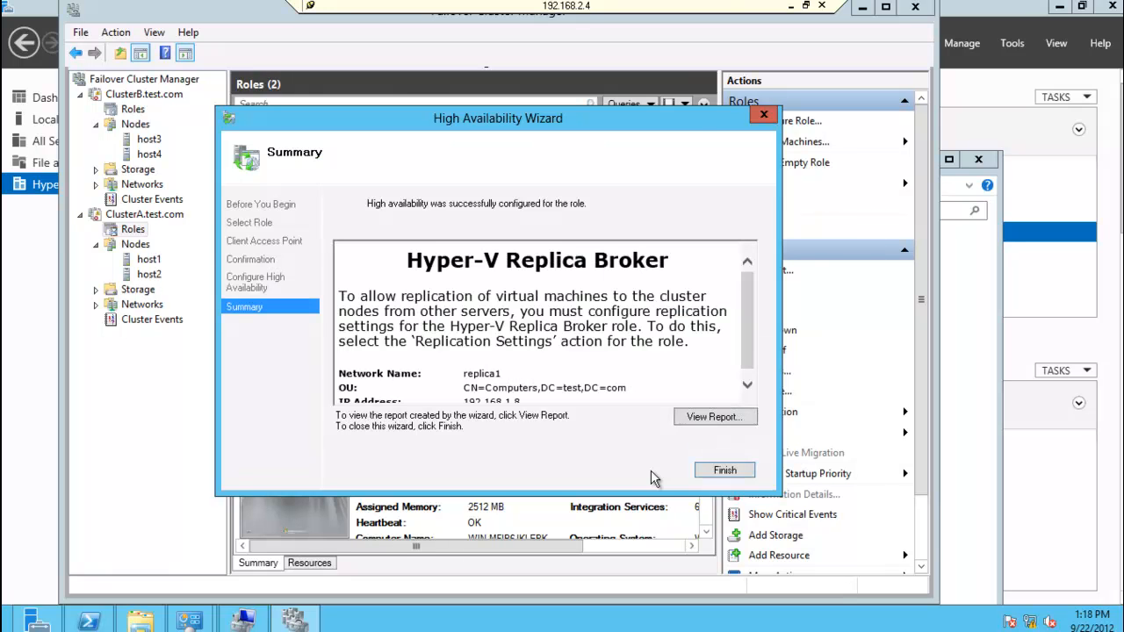
pyautogui.click(719, 476)
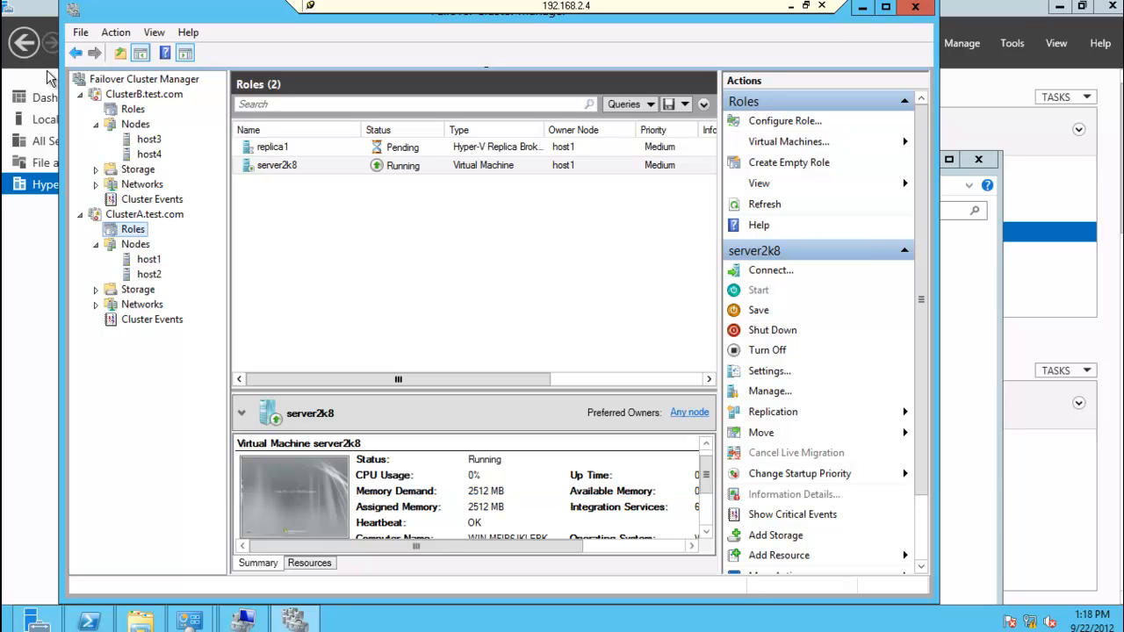
# Step: Start configuring a high-availability role on ClusterB.test.com, choosing Hyper-V Replica Broker as the role
pyautogui.click(136, 109)
pyautogui.rightClick(136, 109)
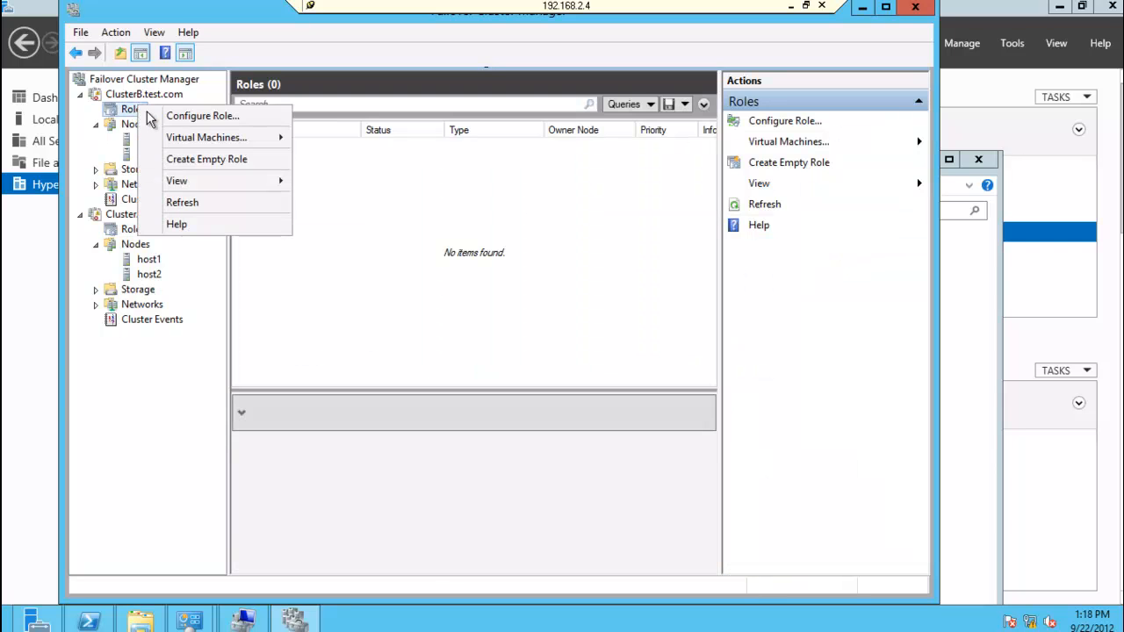
pyautogui.click(245, 114)
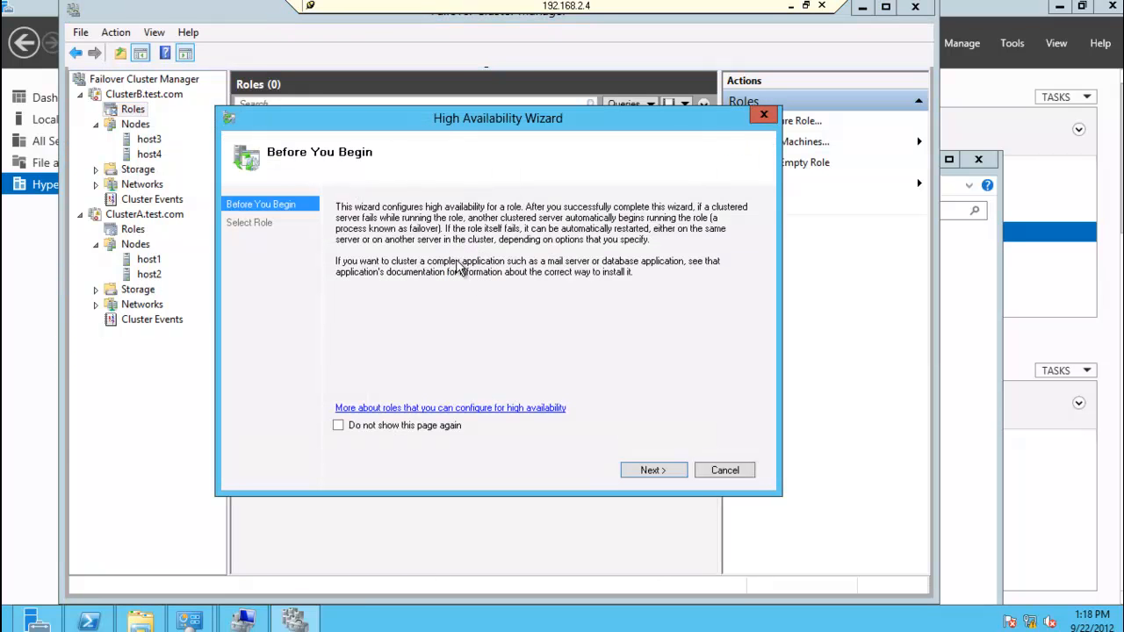
pyautogui.click(652, 472)
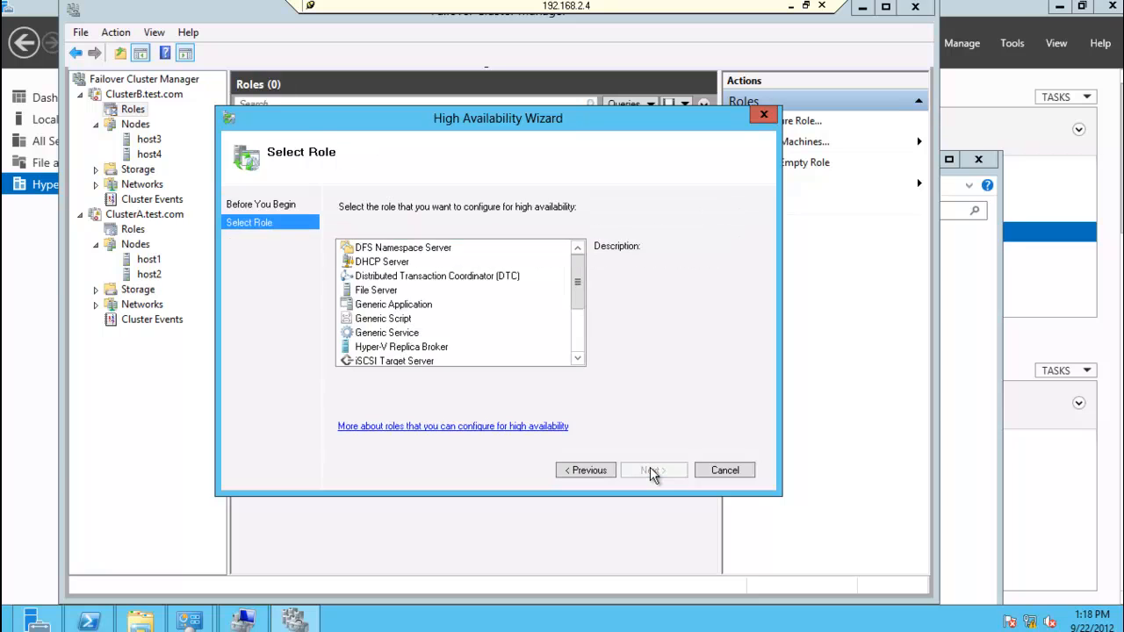
pyautogui.click(437, 351)
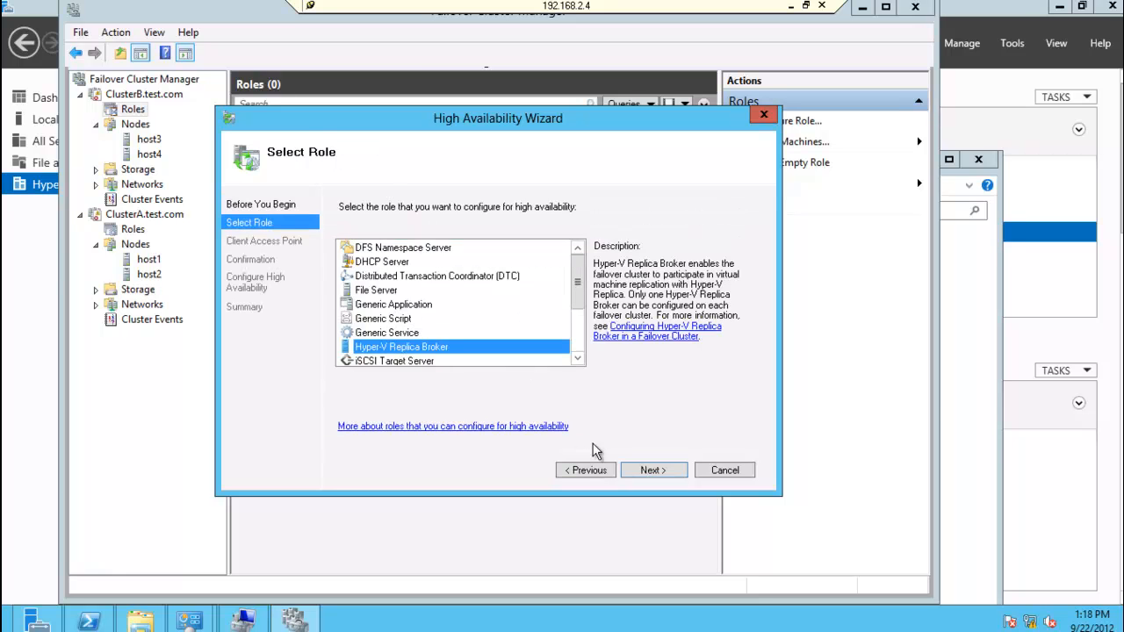
pyautogui.click(642, 475)
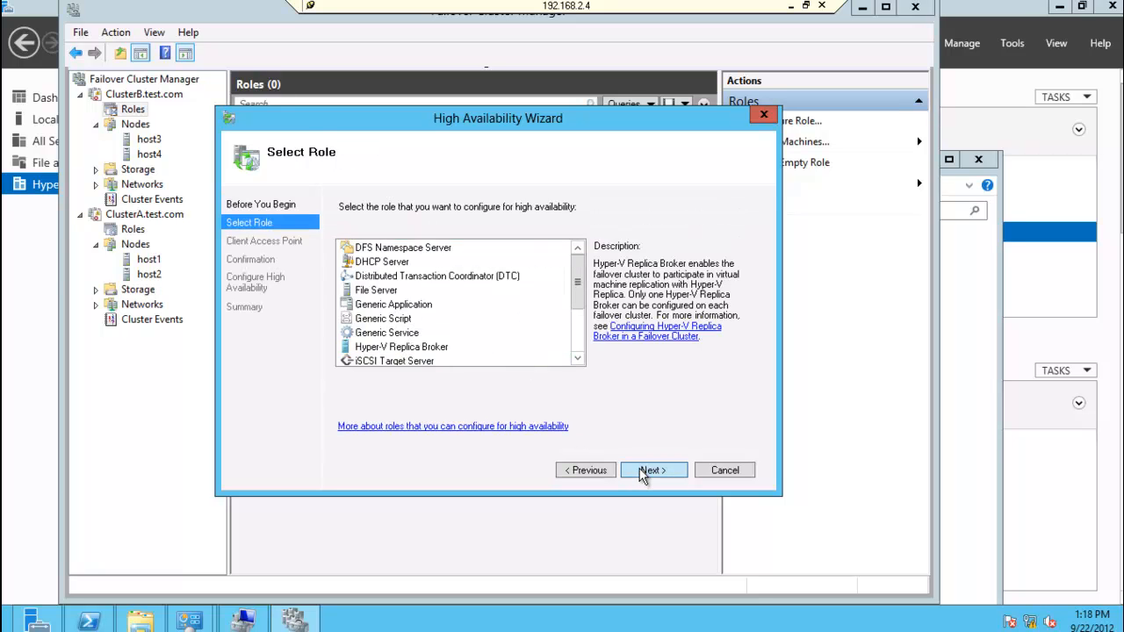
# Step: Name the ClusterB broker's client access point replica2 with address 192.168.2.8 and complete the role configuration
pyautogui.write('replica2')
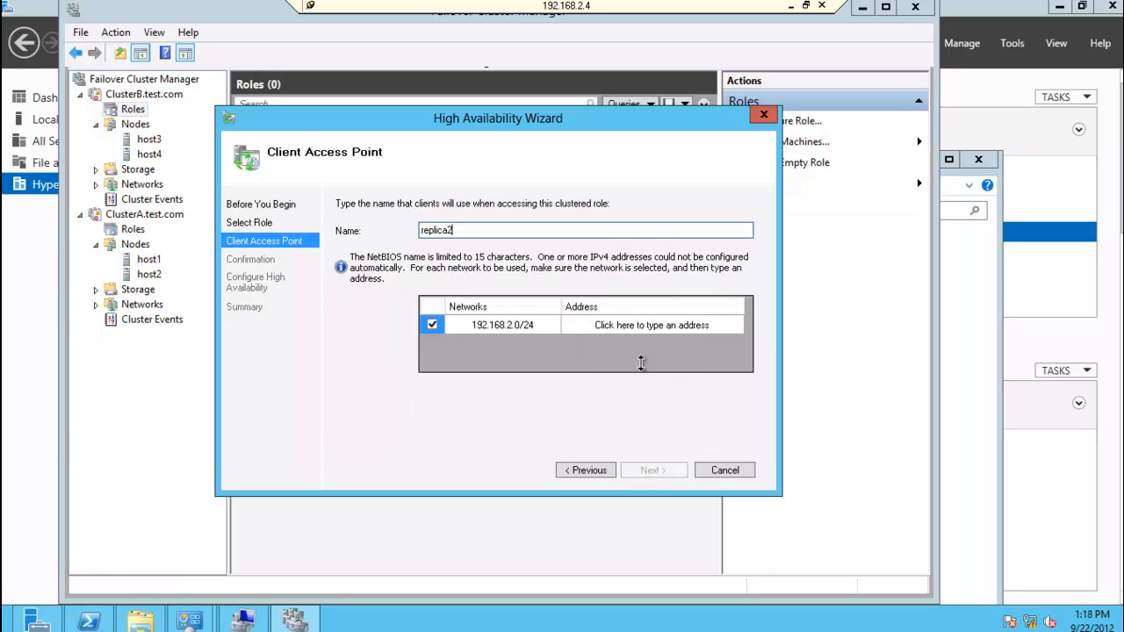
pyautogui.click(702, 324)
pyautogui.write('8.2.8')
pyautogui.click(650, 476)
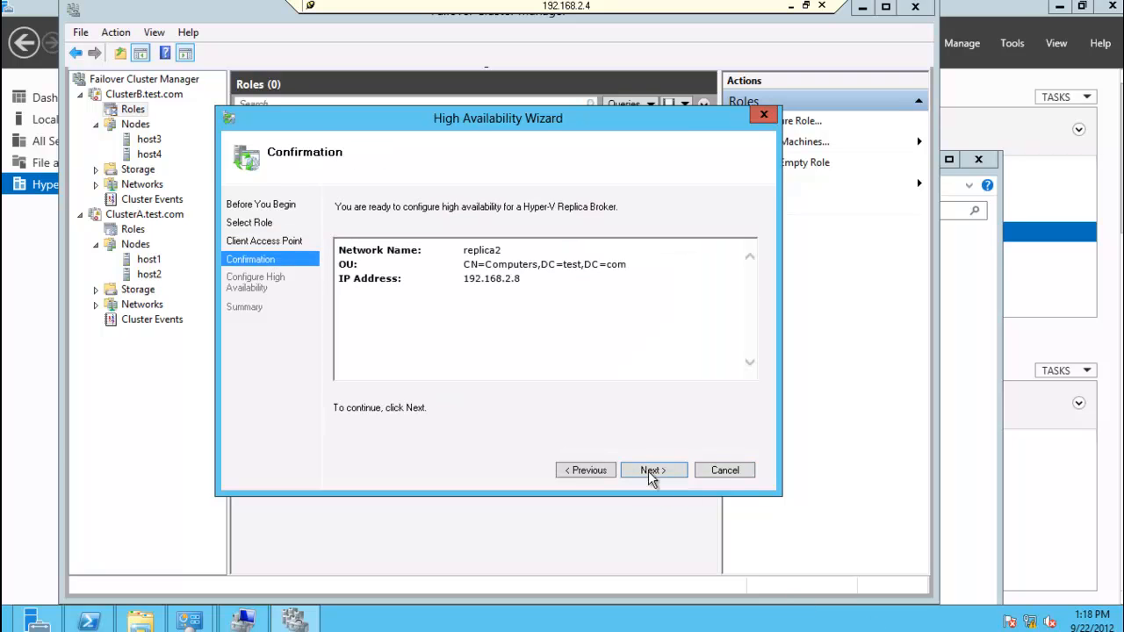
pyautogui.click(651, 474)
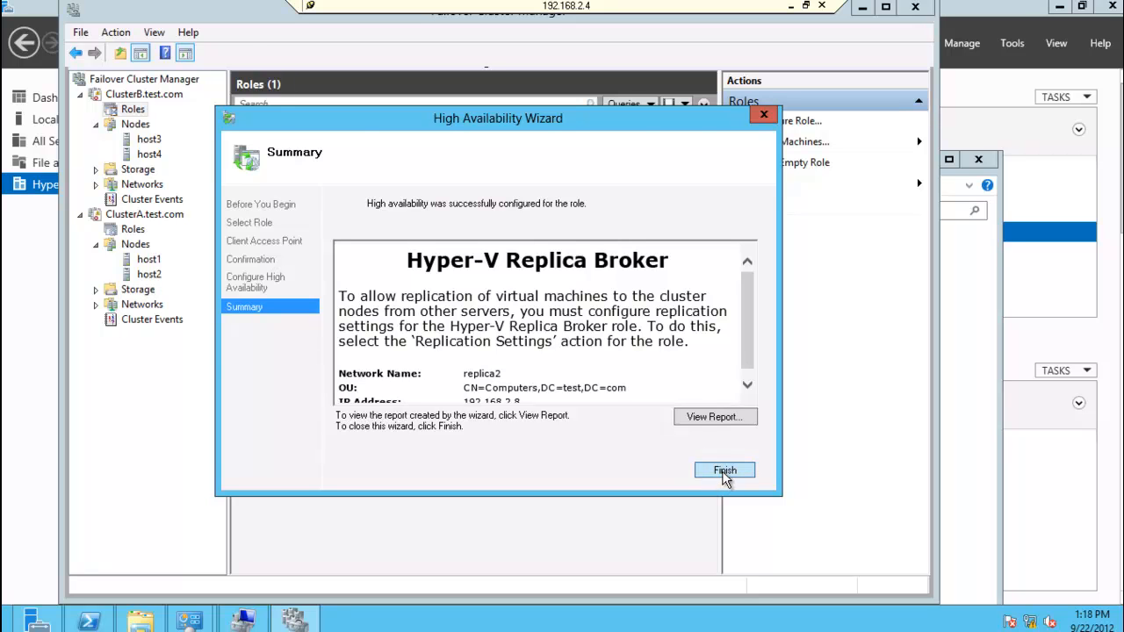
pyautogui.click(723, 474)
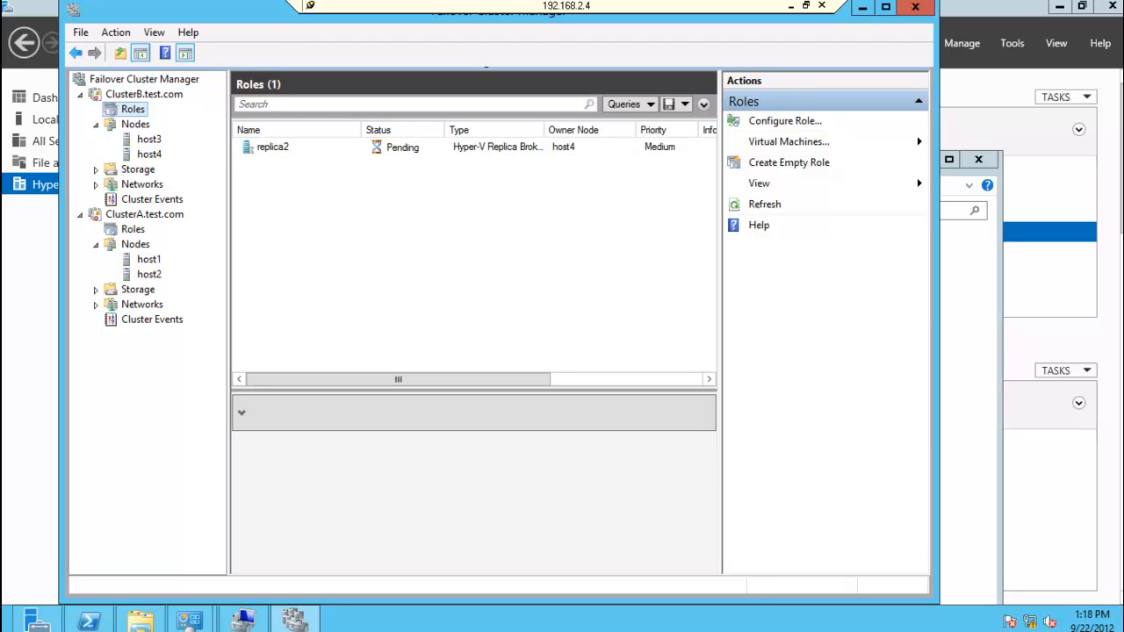
# Step: In the replication settings of ClusterA's replica1 role, enable the cluster as a Replica server using Kerberos (HTTP) authentication
pyautogui.click(131, 231)
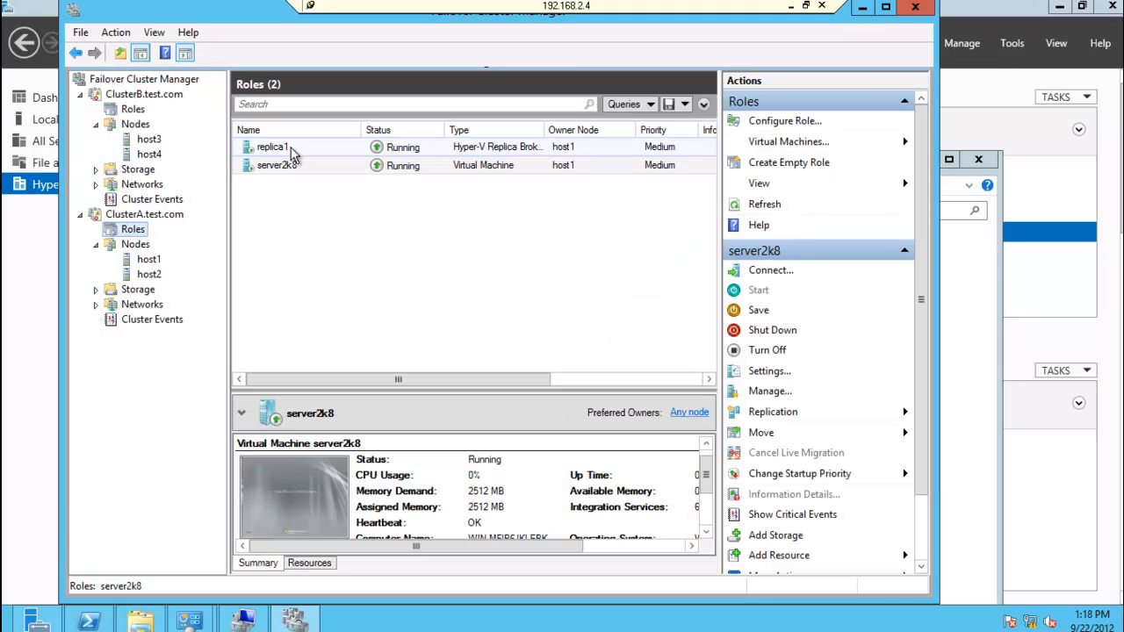
pyautogui.rightClick(291, 147)
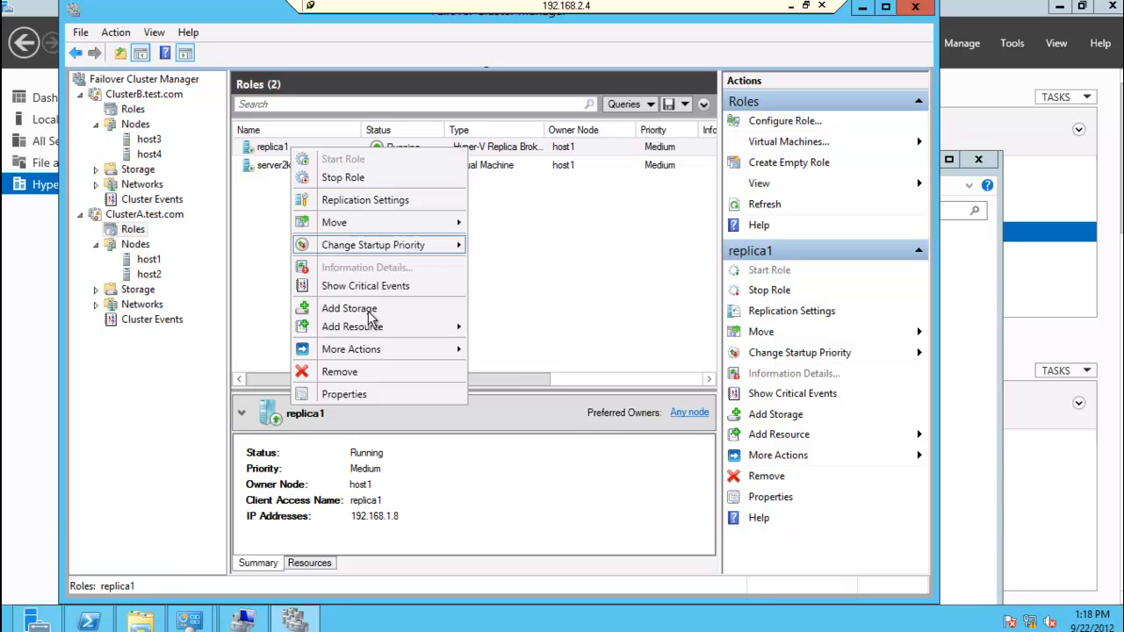
pyautogui.click(386, 204)
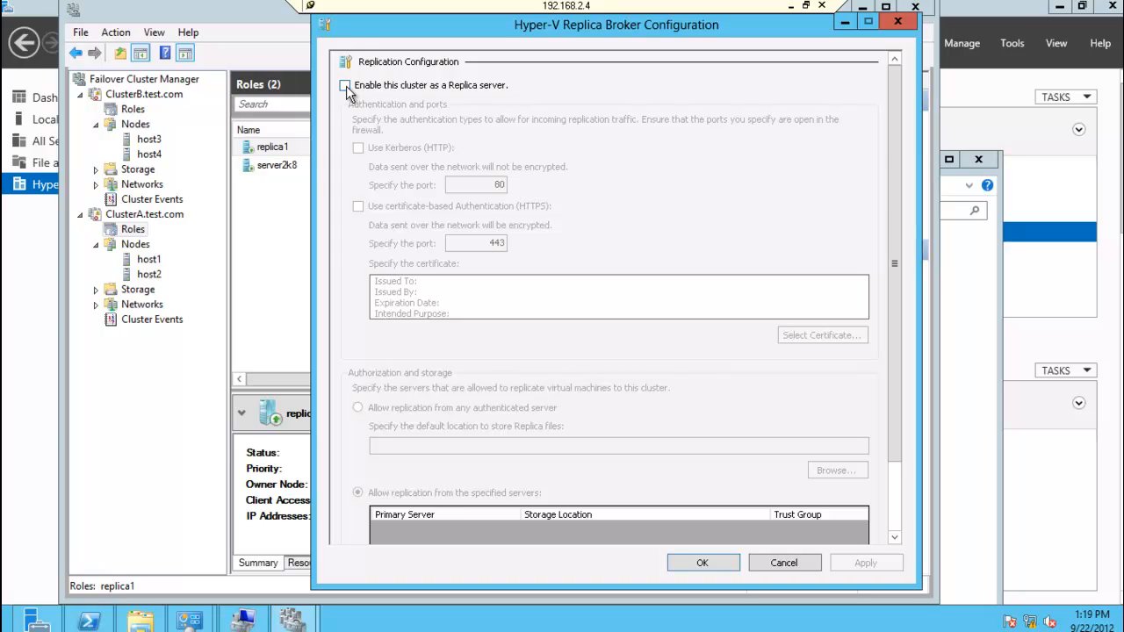
pyautogui.click(345, 85)
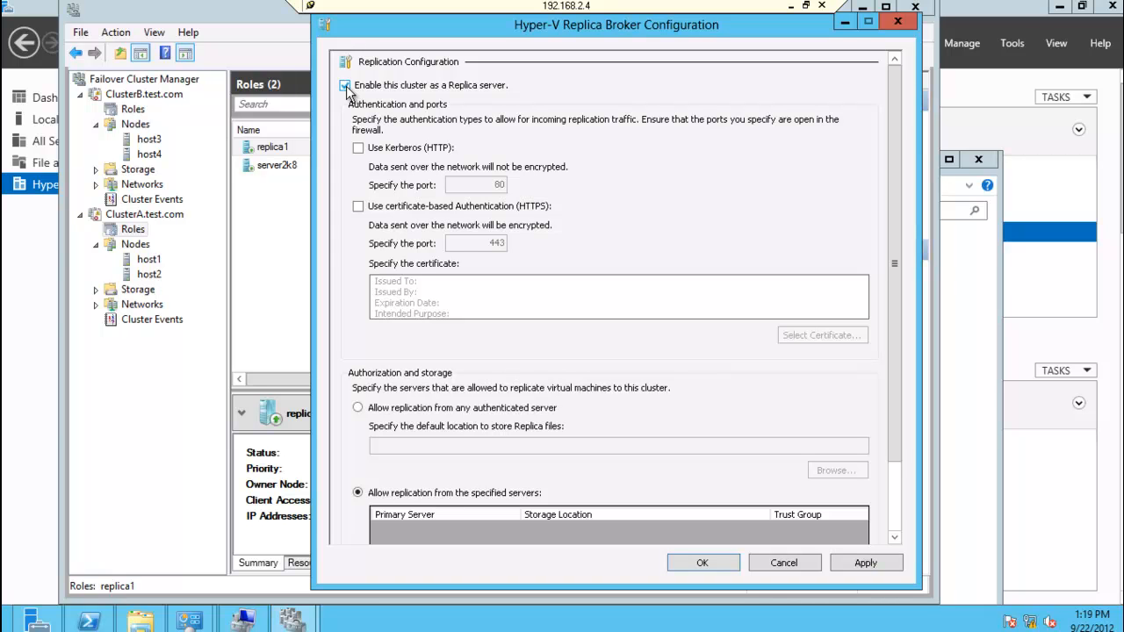
pyautogui.click(359, 149)
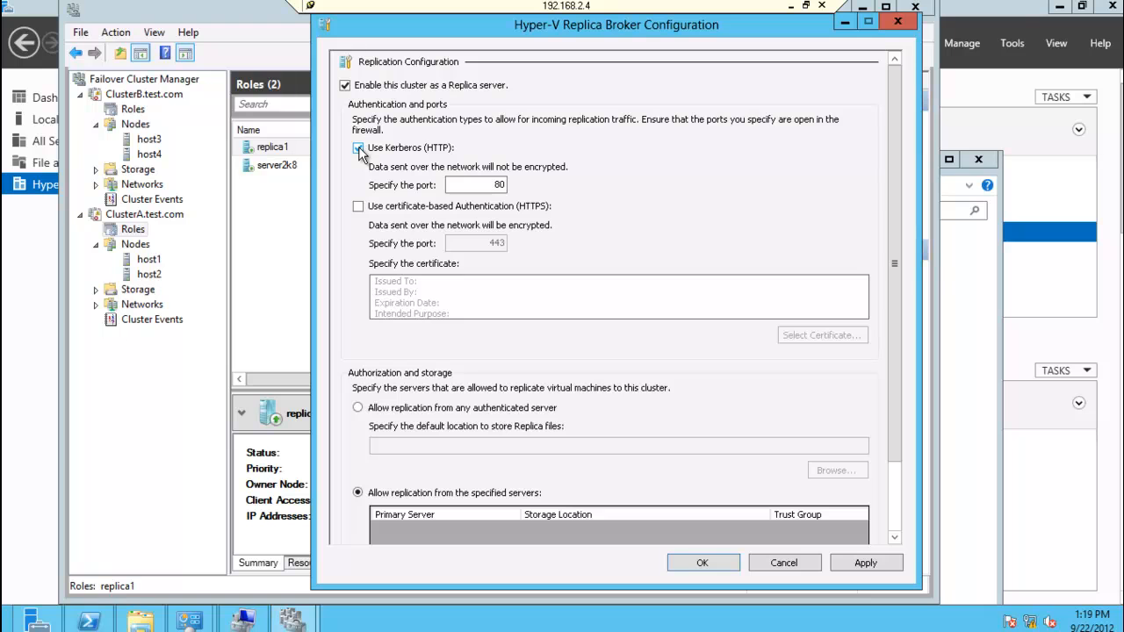
# Step: Allow replica1 to accept replication from any authenticated server, store Replica files in c:\clusterstorage\volume1, and save the configuration
pyautogui.click(358, 408)
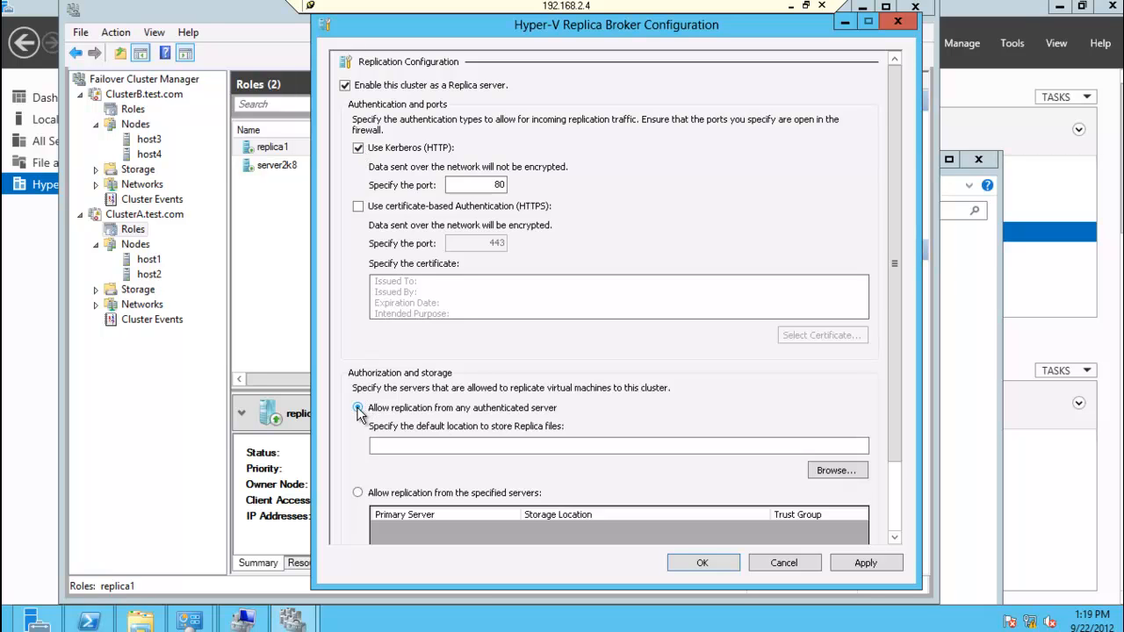
pyautogui.click(593, 446)
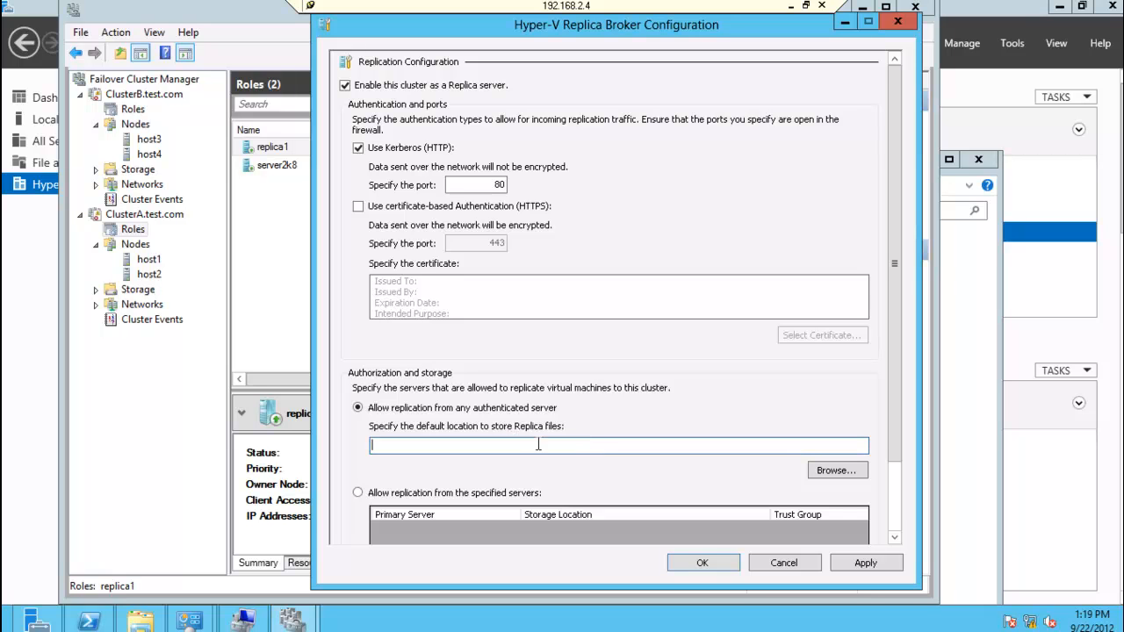
pyautogui.write('c:\\')
pyautogui.scroll(-1, 563, 443)
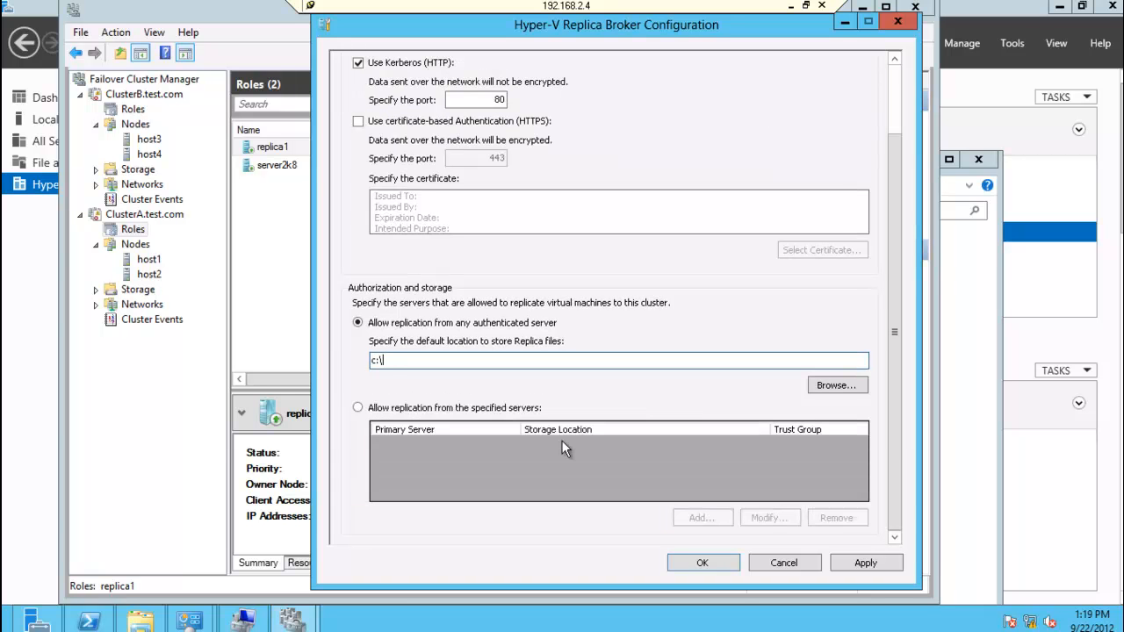
pyautogui.write('cluster')
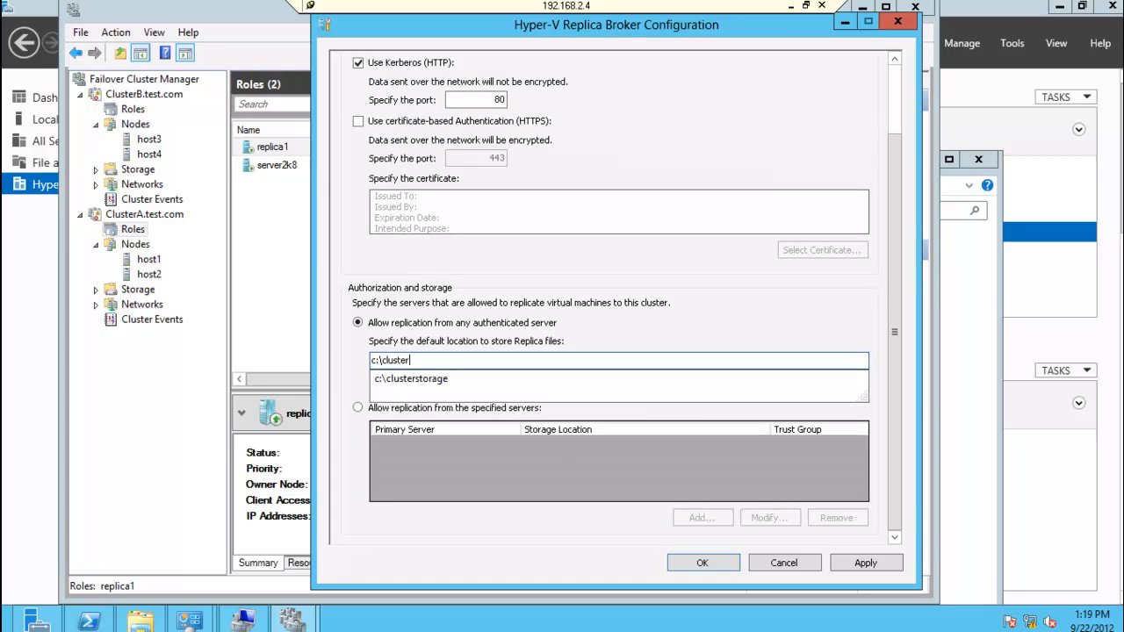
pyautogui.press('Down')
pyautogui.write('\\volum')
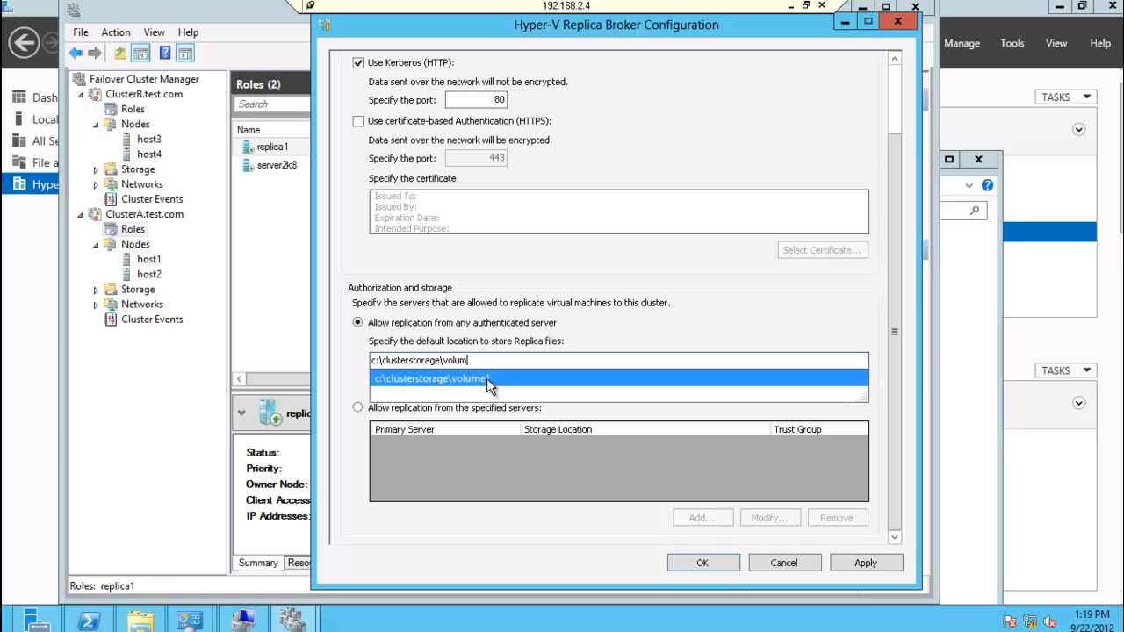
pyautogui.click(487, 378)
pyautogui.click(503, 360)
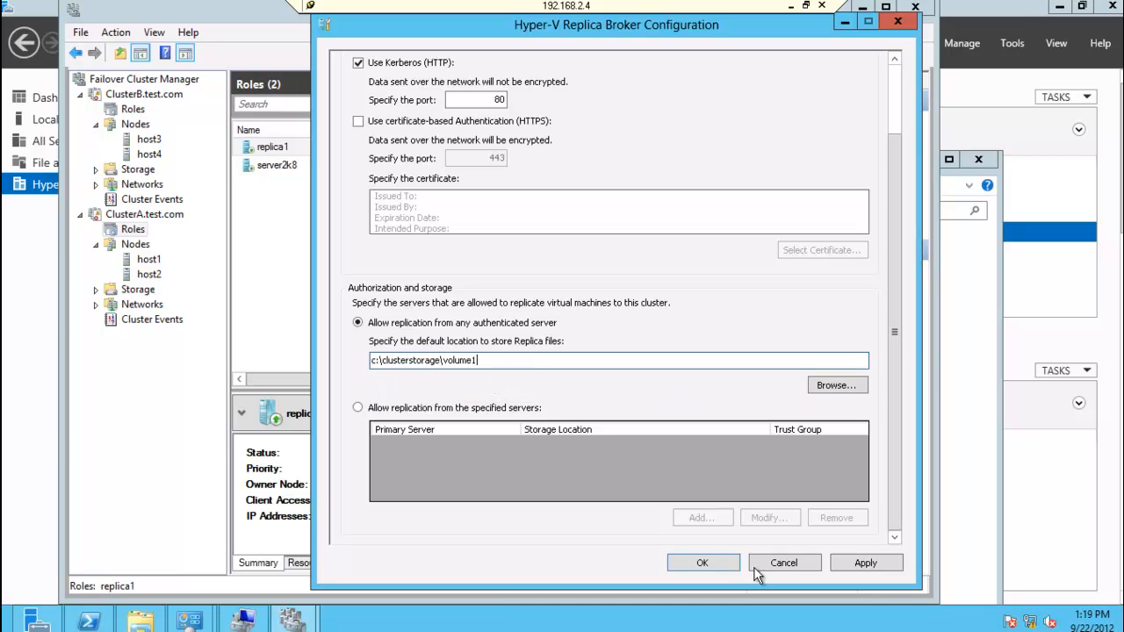
pyautogui.click(702, 563)
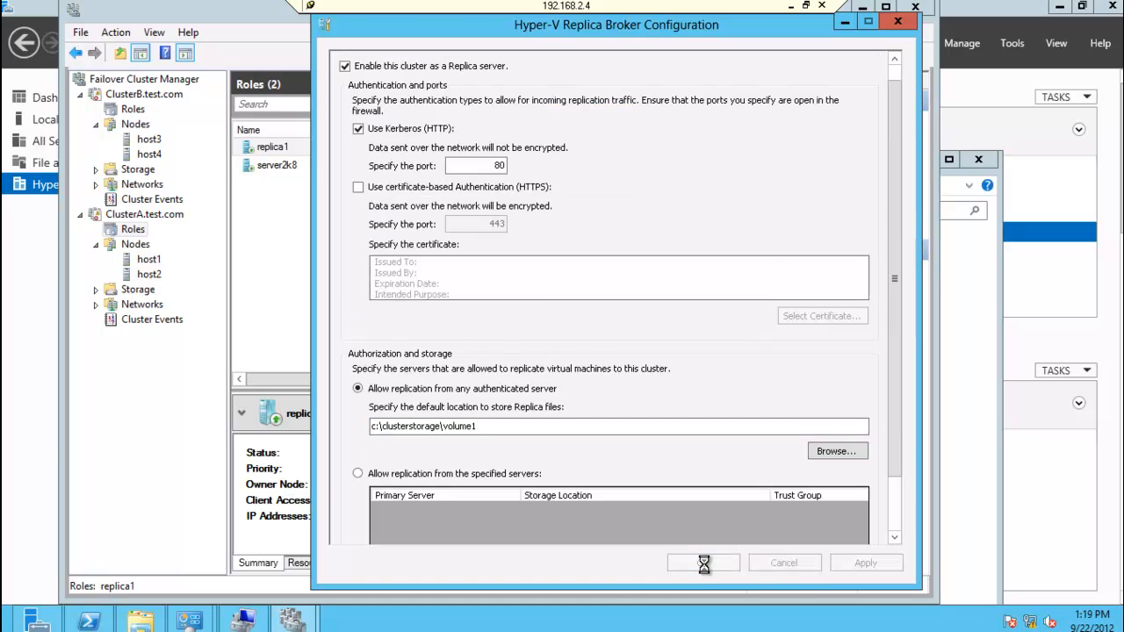
pyautogui.click(719, 351)
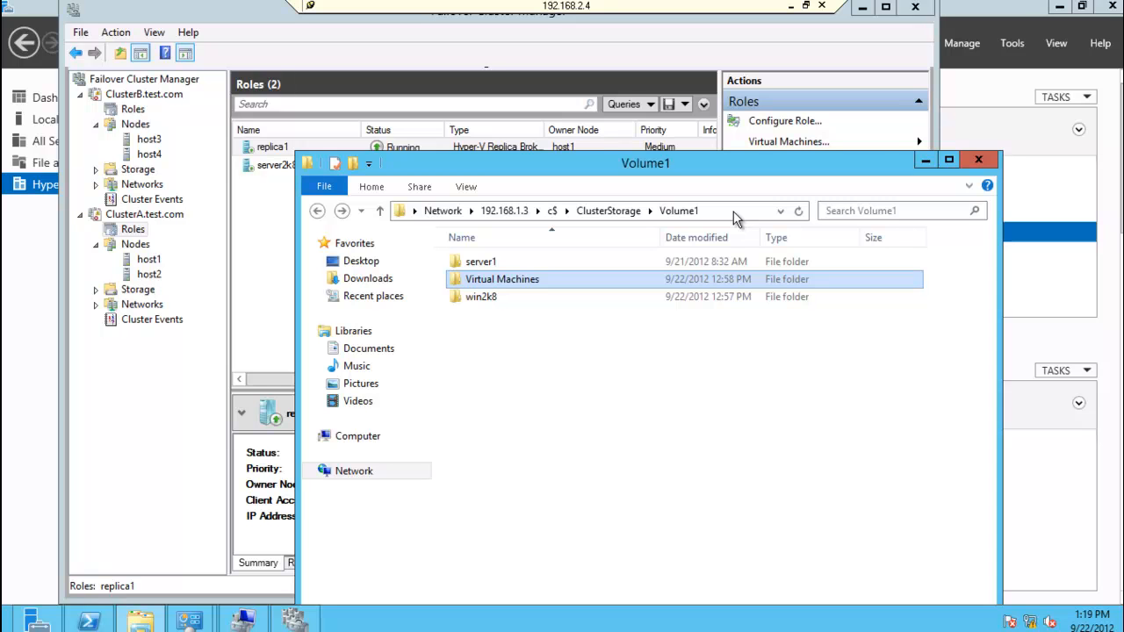
# Step: Examine the virtual hard disk file in the win2k8 folder of \\192.168.1.3\c$\ClusterStorage\Volume1, returning to Volume1
pyautogui.click(550, 383)
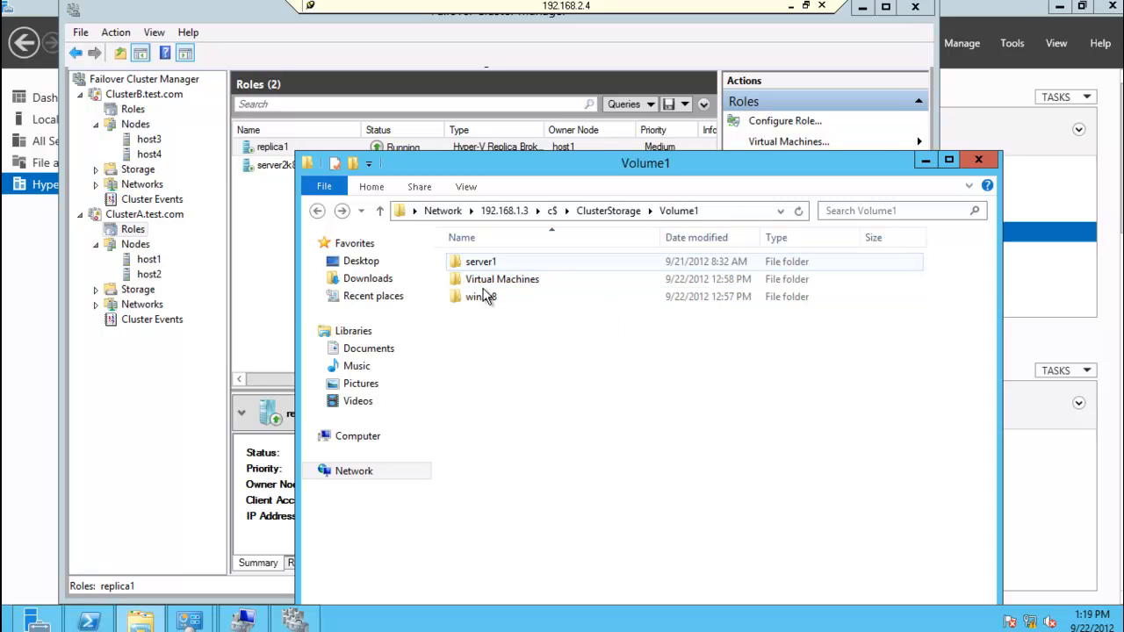
pyautogui.click(488, 298)
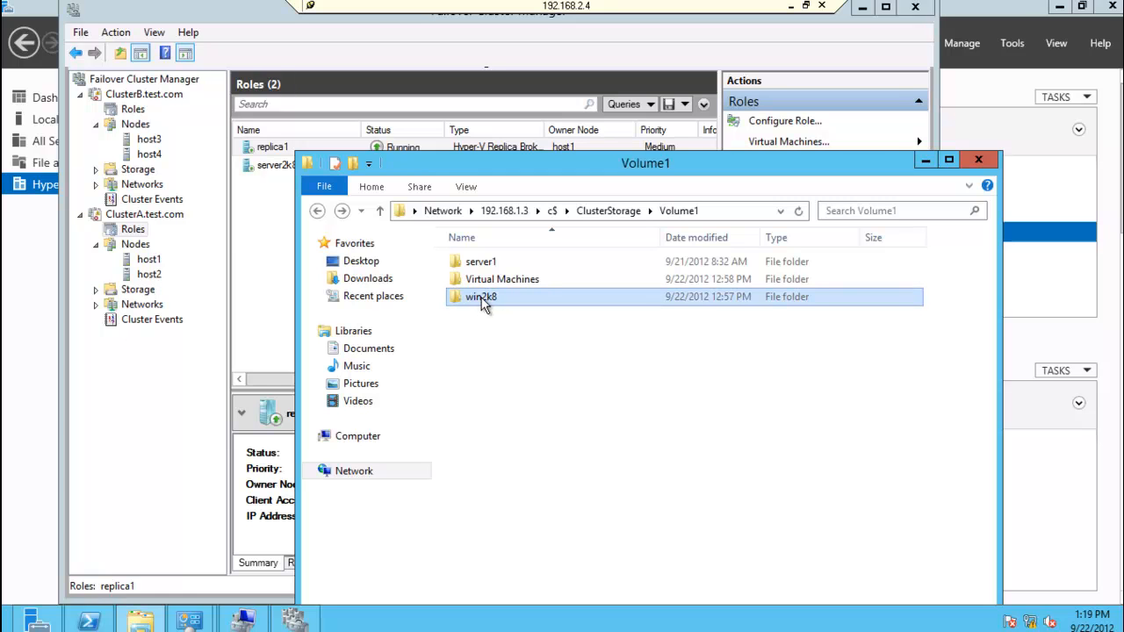
pyautogui.doubleClick(488, 299)
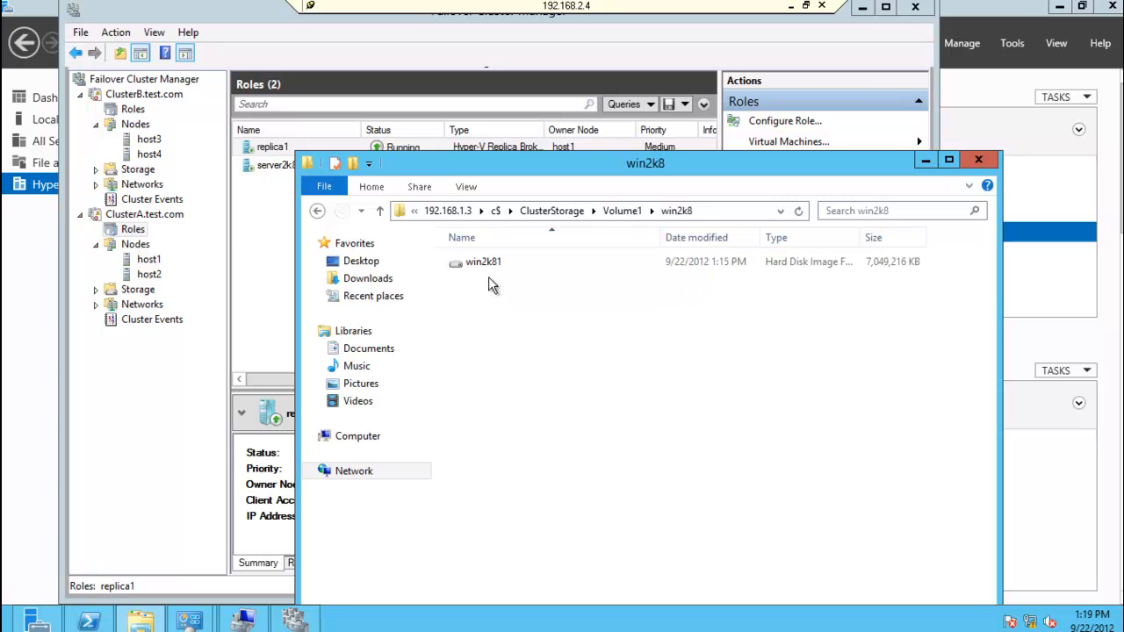
pyautogui.click(488, 259)
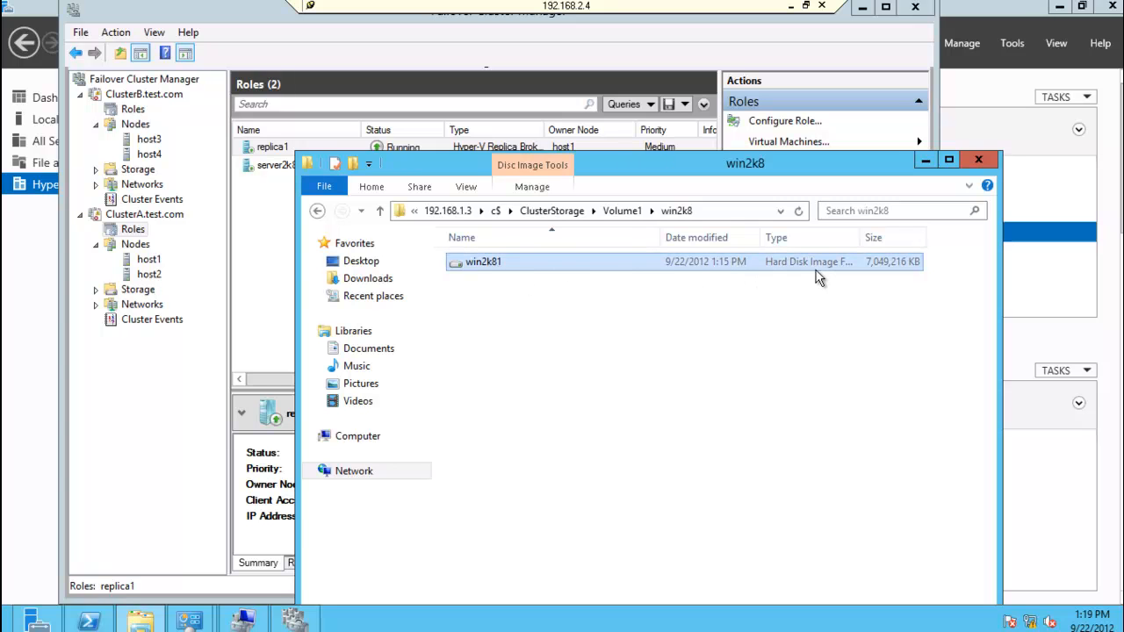
pyautogui.click(317, 211)
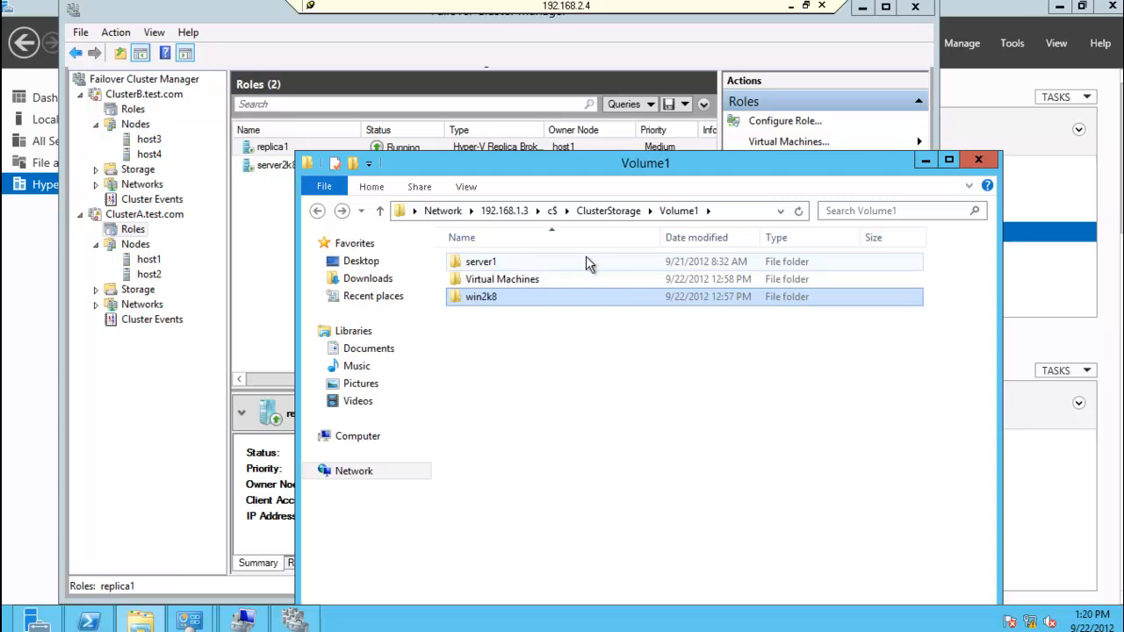
# Step: Check the contents of the local folder c:\ClusterStorage\Volume1 in File Explorer and minimize the window
pyautogui.click(744, 211)
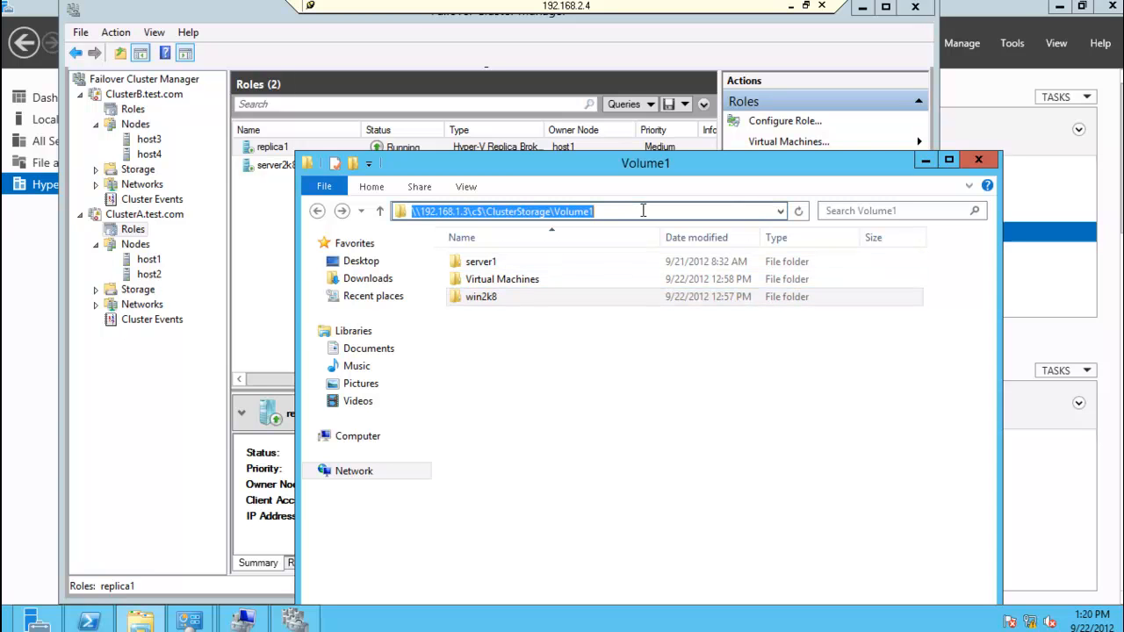
pyautogui.write('c:\\')
pyautogui.press('Down')
pyautogui.press('Down')
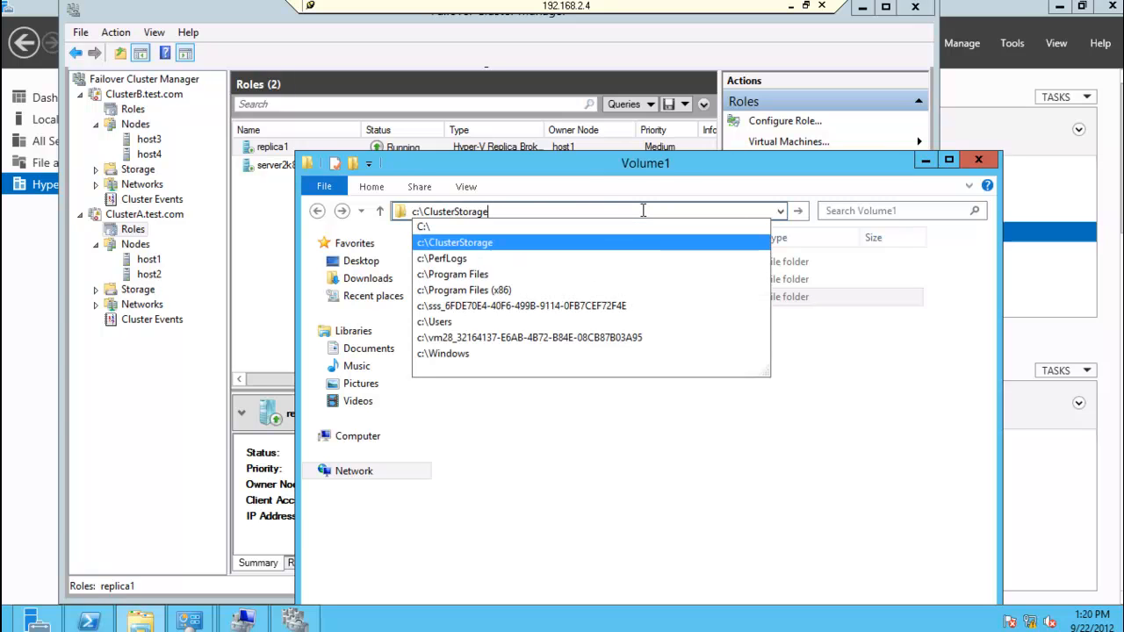
pyautogui.press('Return')
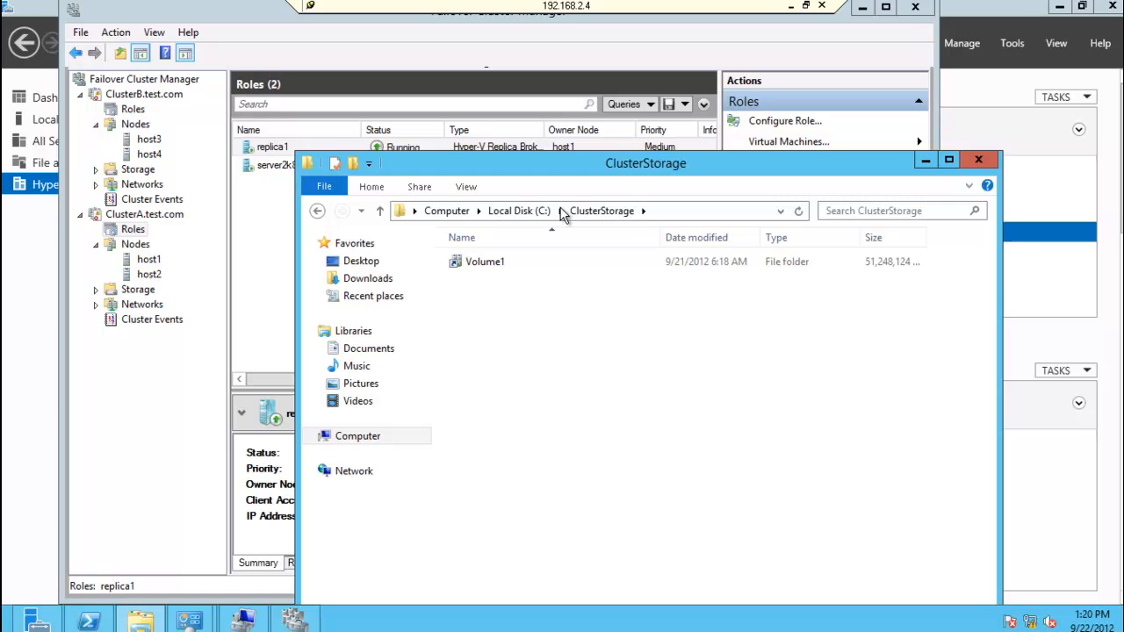
pyautogui.doubleClick(479, 260)
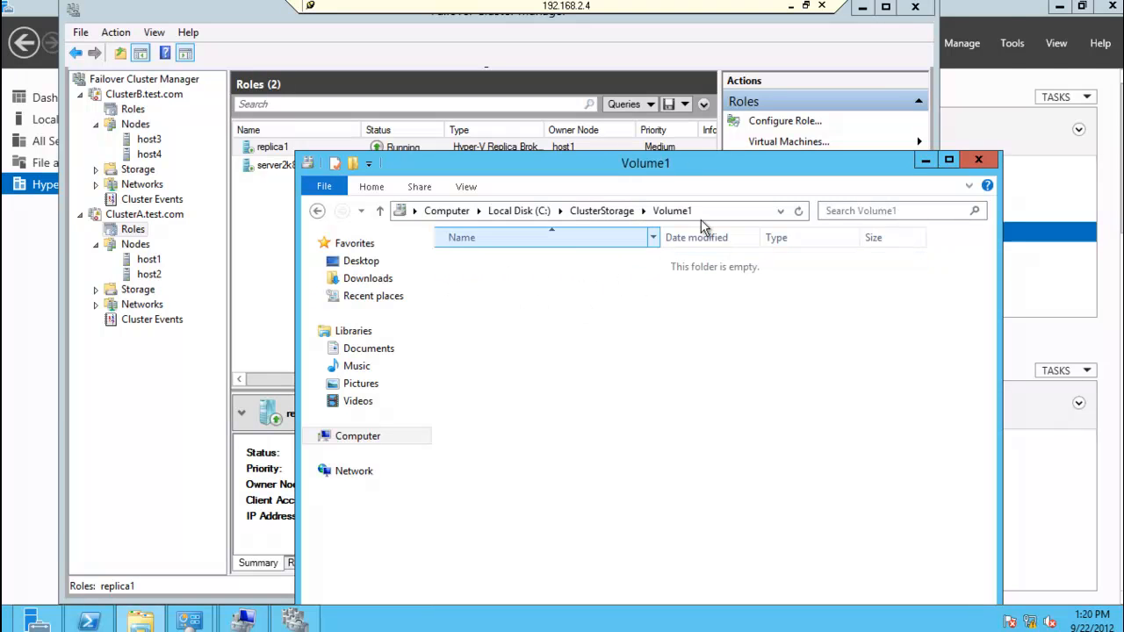
pyautogui.click(923, 162)
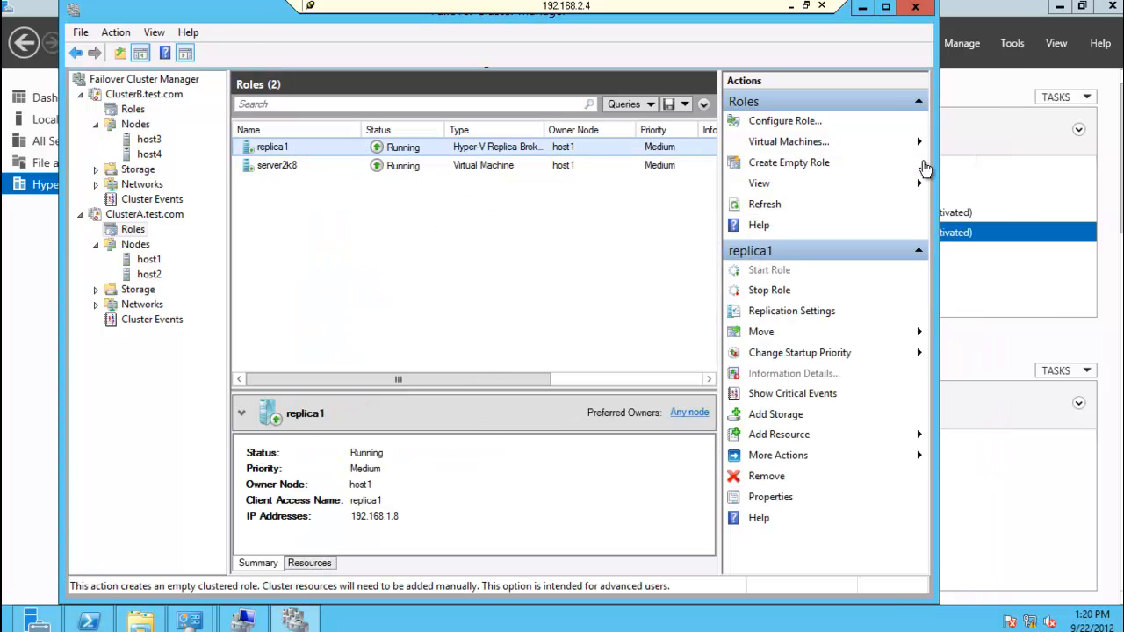
# Step: In the replication settings of ClusterB's replica2 role, enable the cluster as a Replica server using Kerberos (HTTP) authentication
pyautogui.click(133, 110)
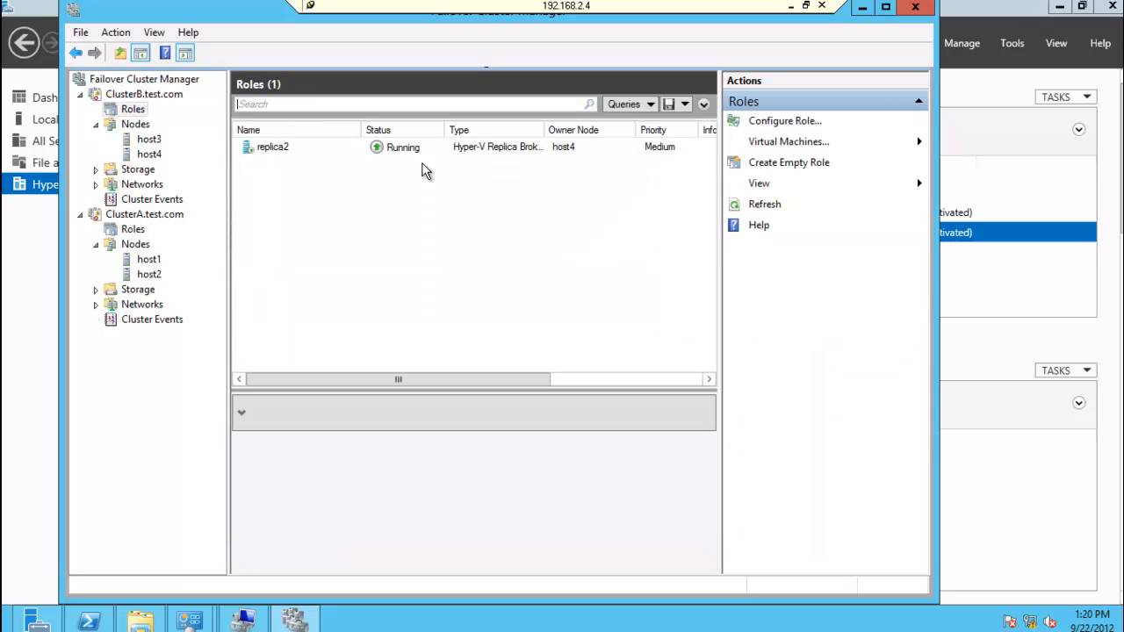
pyautogui.rightClick(269, 158)
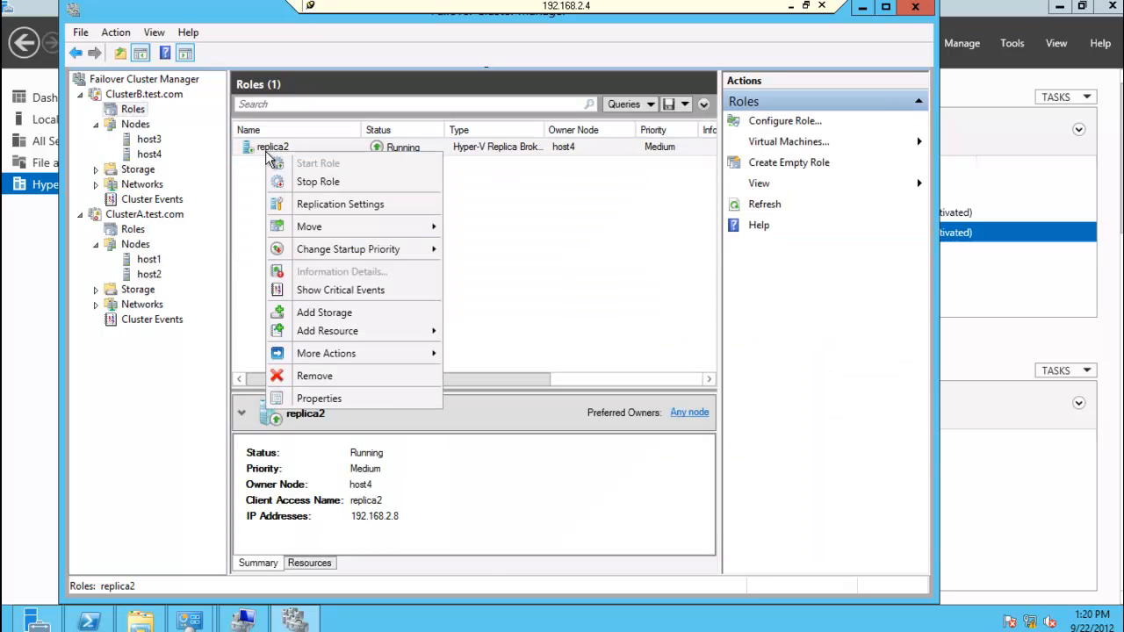
pyautogui.click(338, 206)
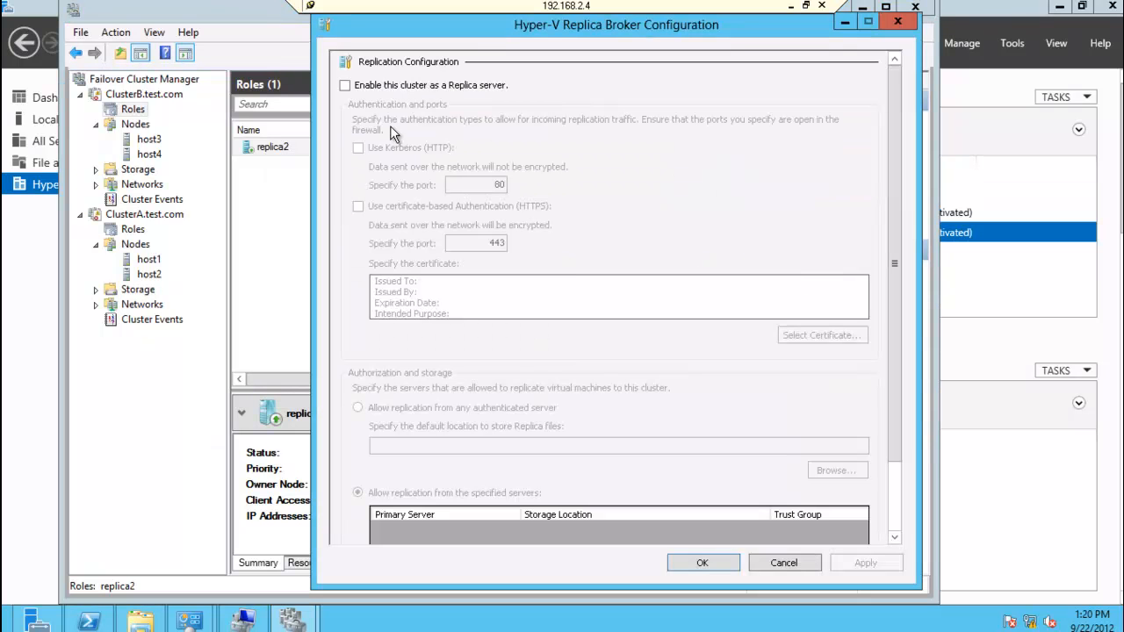
pyautogui.click(344, 85)
pyautogui.click(359, 148)
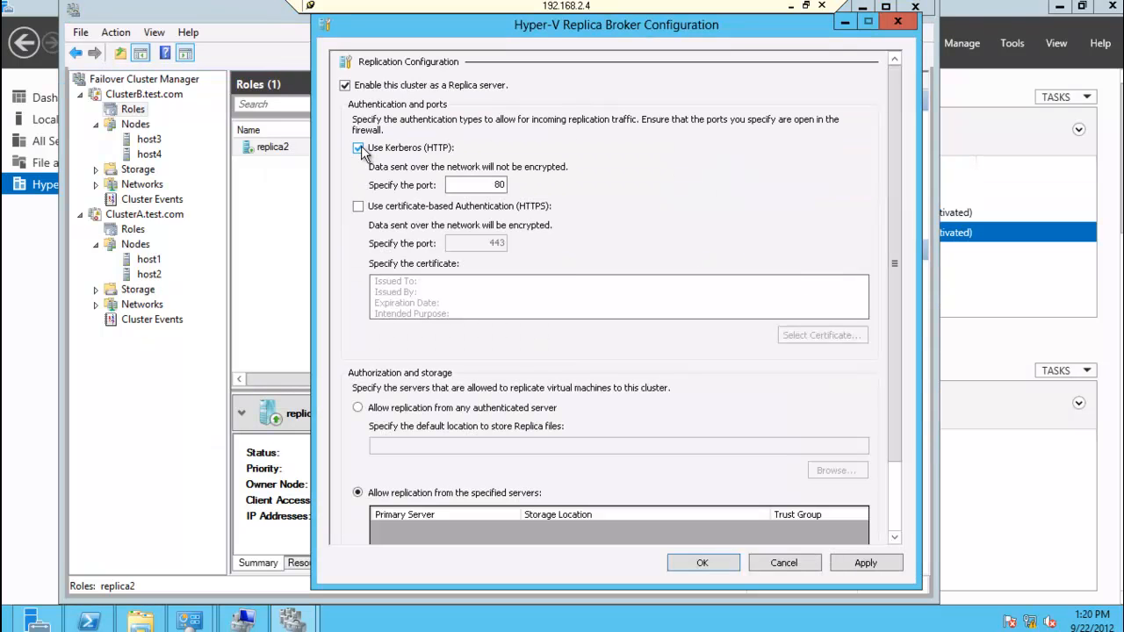
# Step: Allow replica2 to accept replication from any authenticated server, store Replica files in c:\ClusterStorage\Volume1, and save the configuration
pyautogui.click(398, 409)
pyautogui.click(706, 442)
pyautogui.write('c:\\')
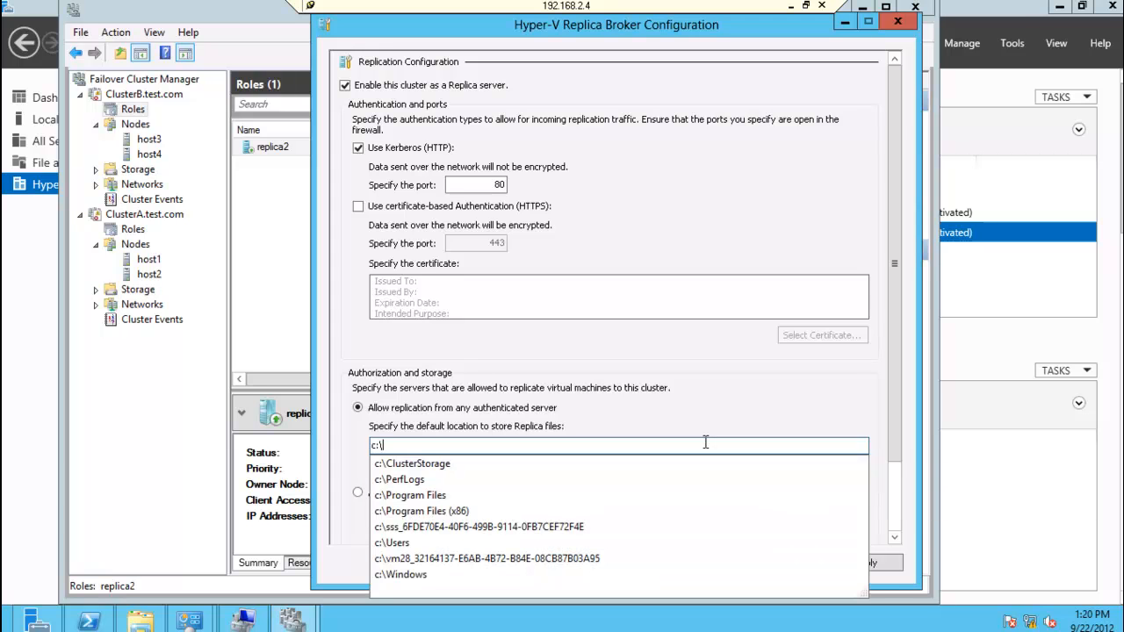
pyautogui.press('Down')
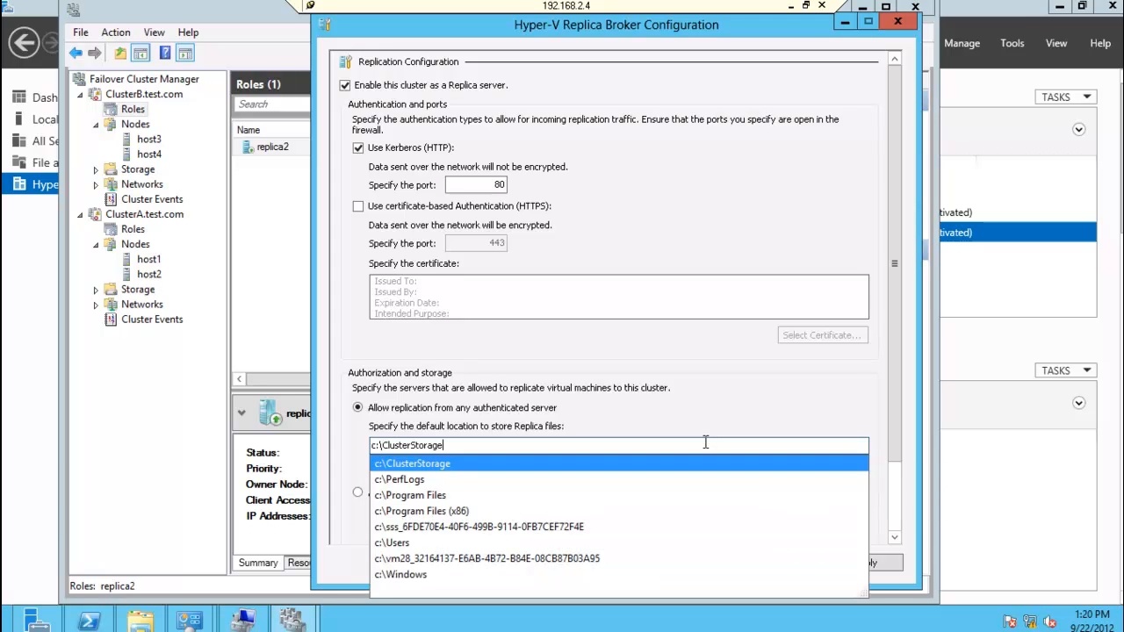
pyautogui.write('\\')
pyautogui.press('Down')
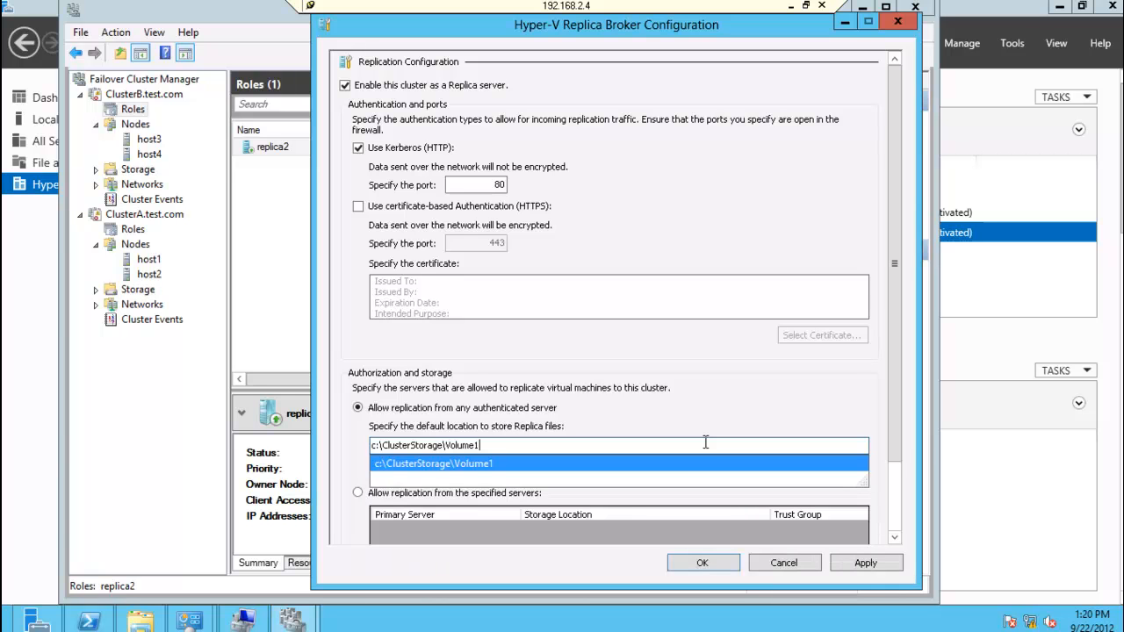
pyautogui.press('Return')
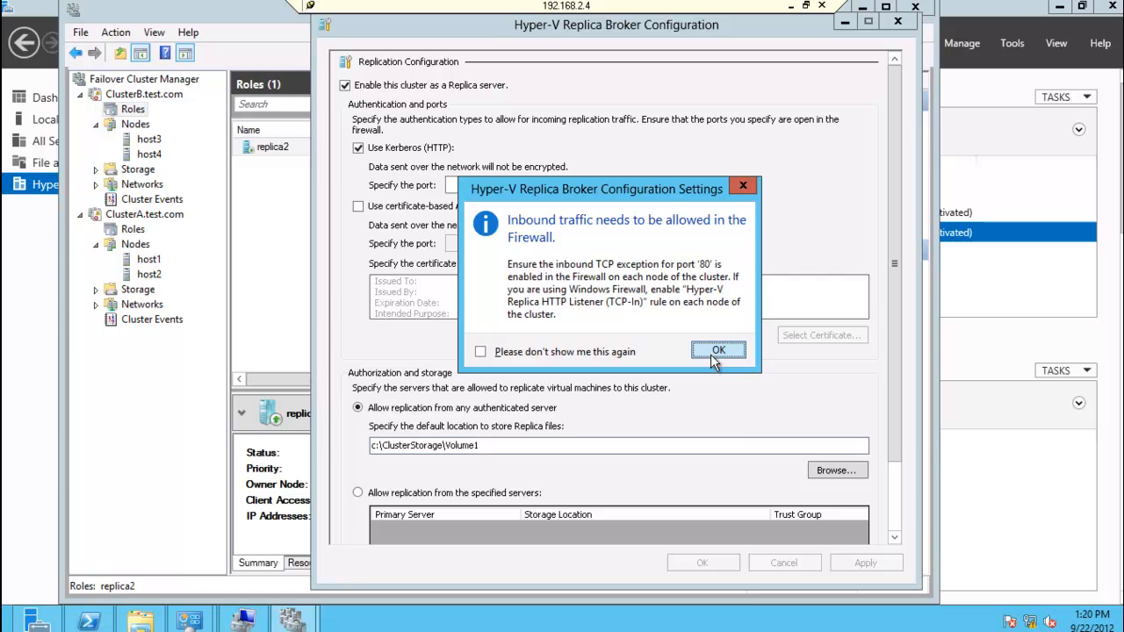
pyautogui.click(710, 352)
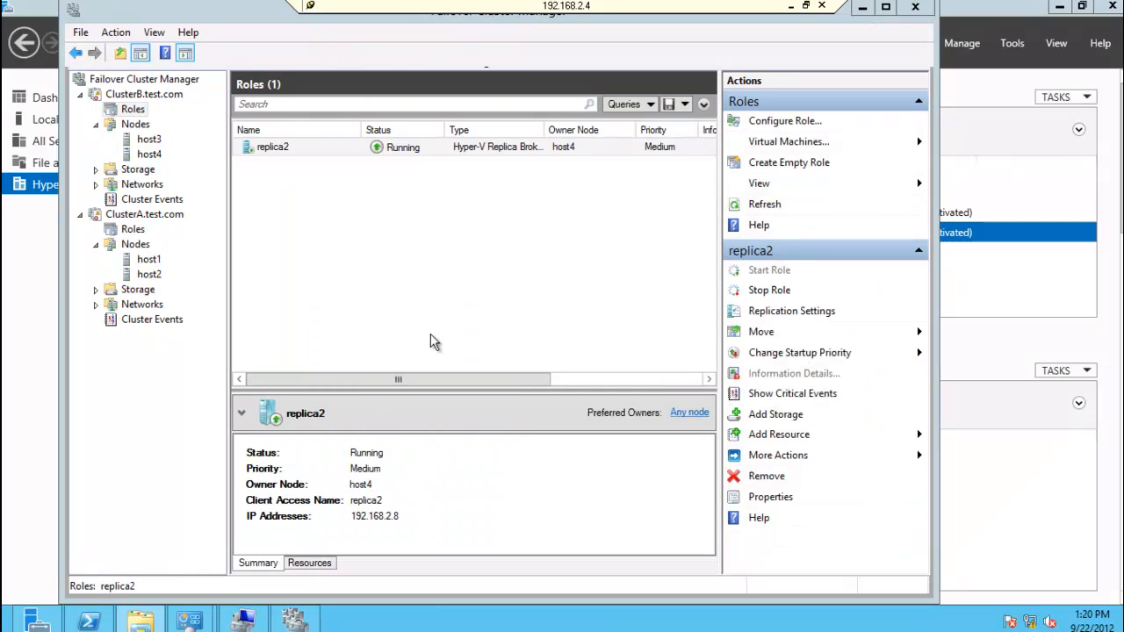
# Step: Review the saved replication settings of ClusterB's replica2 role and close them without changes
pyautogui.rightClick(375, 152)
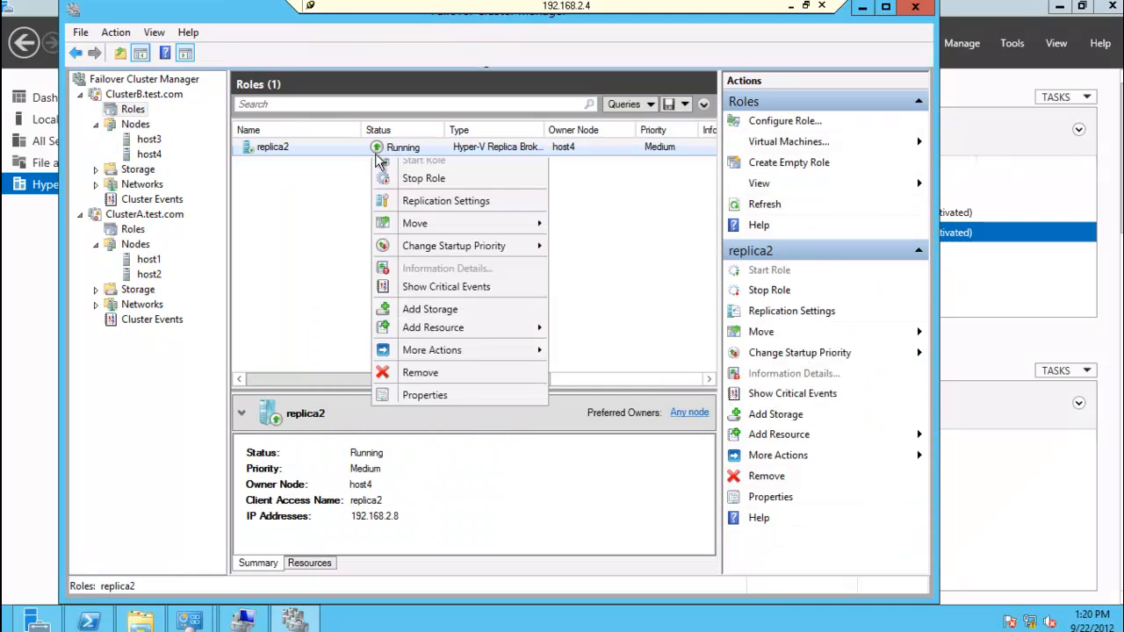
pyautogui.click(417, 201)
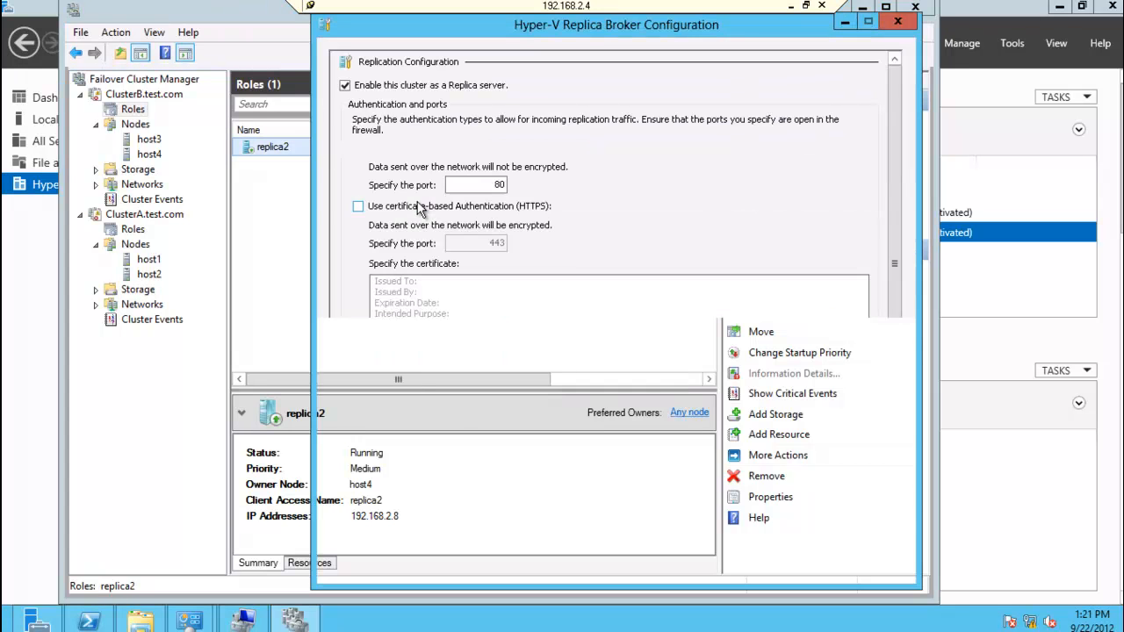
pyautogui.click(898, 23)
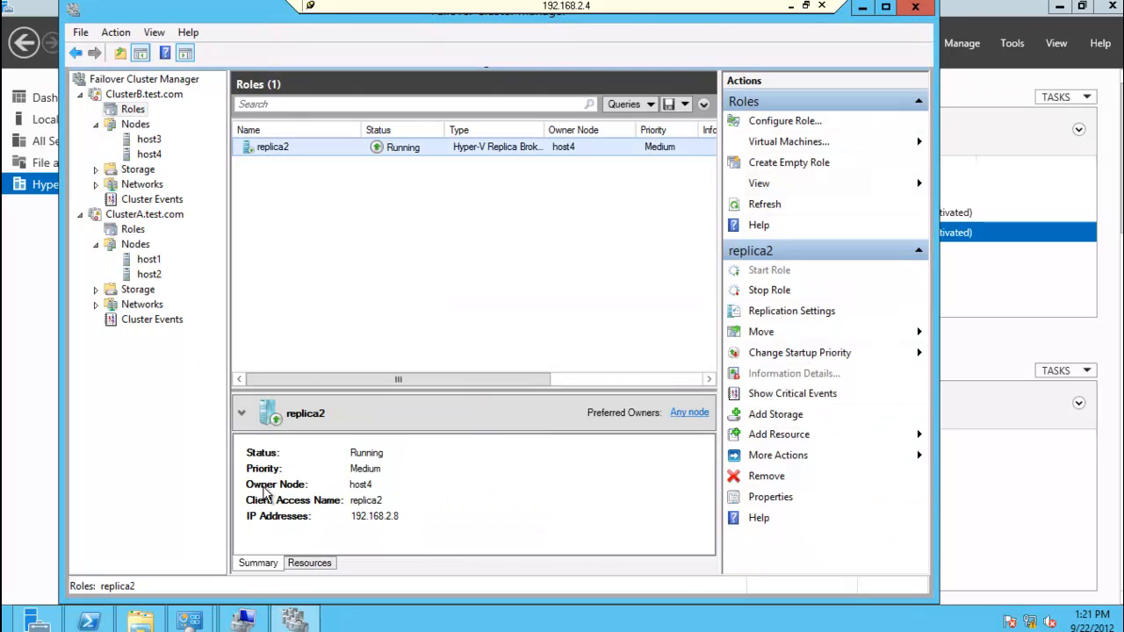
# Step: Recheck the contents of the local ClusterStorage\Volume1 folder in File Explorer and minimize the window
pyautogui.click(140, 620)
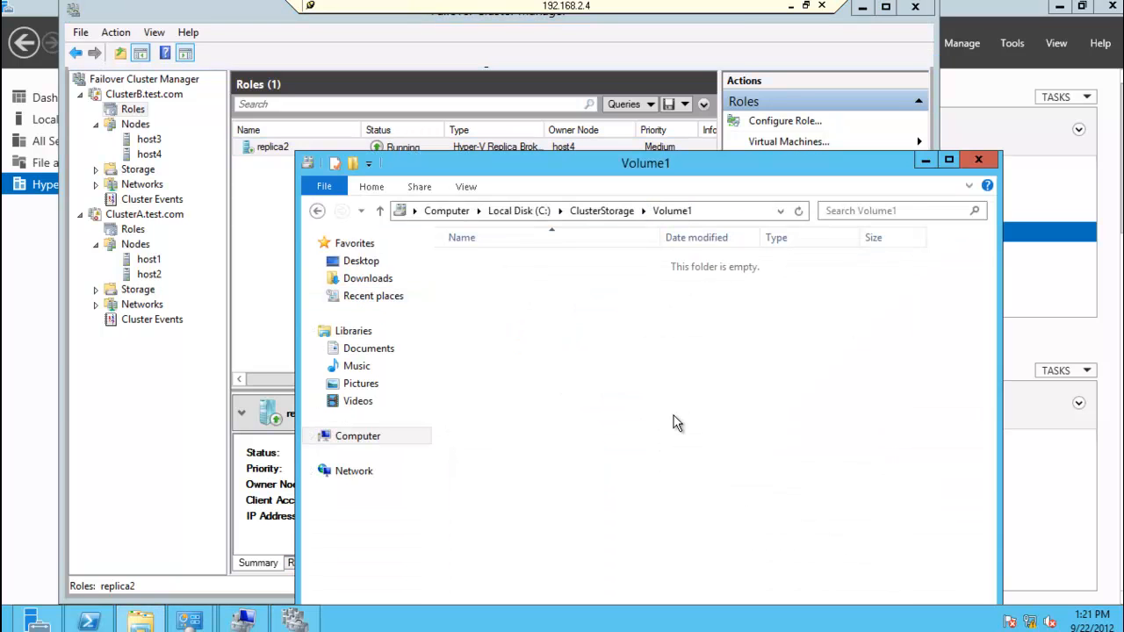
pyautogui.rightClick(644, 367)
pyautogui.click(554, 341)
pyautogui.click(925, 161)
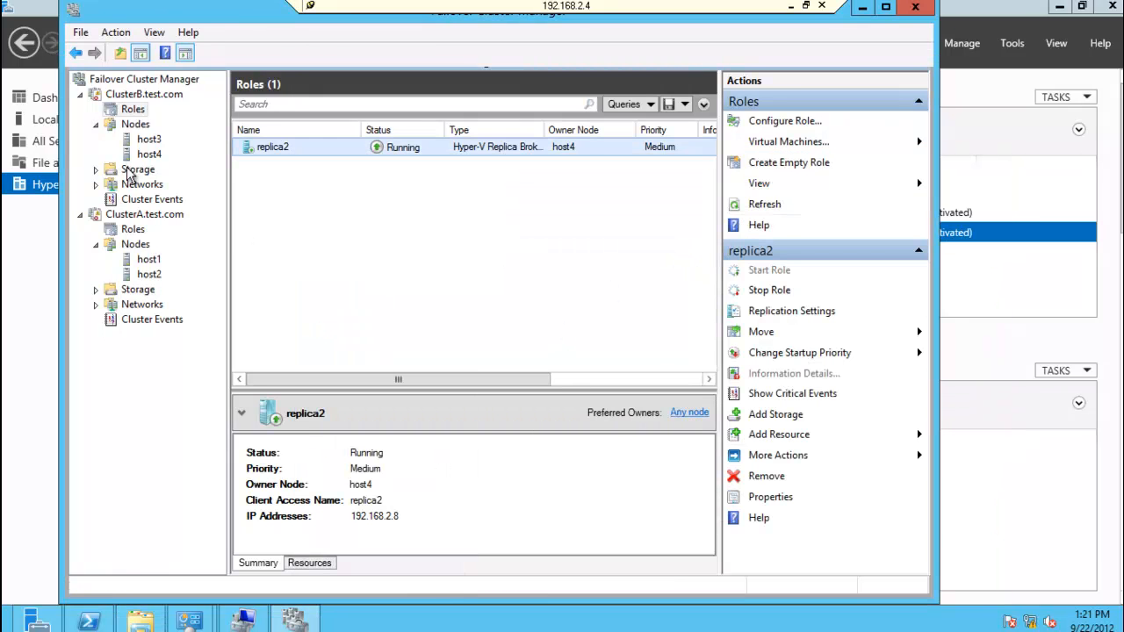
# Step: Start enabling replication for the server2k8 virtual machine on ClusterA and specify replica2 as its Replica server
pyautogui.click(132, 230)
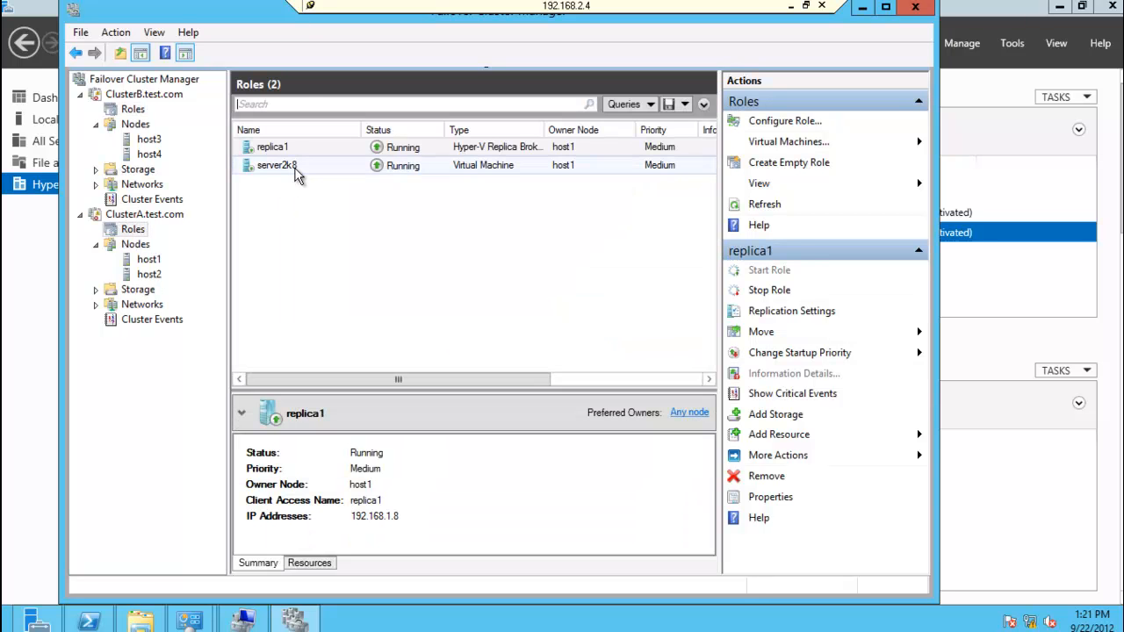
pyautogui.rightClick(296, 175)
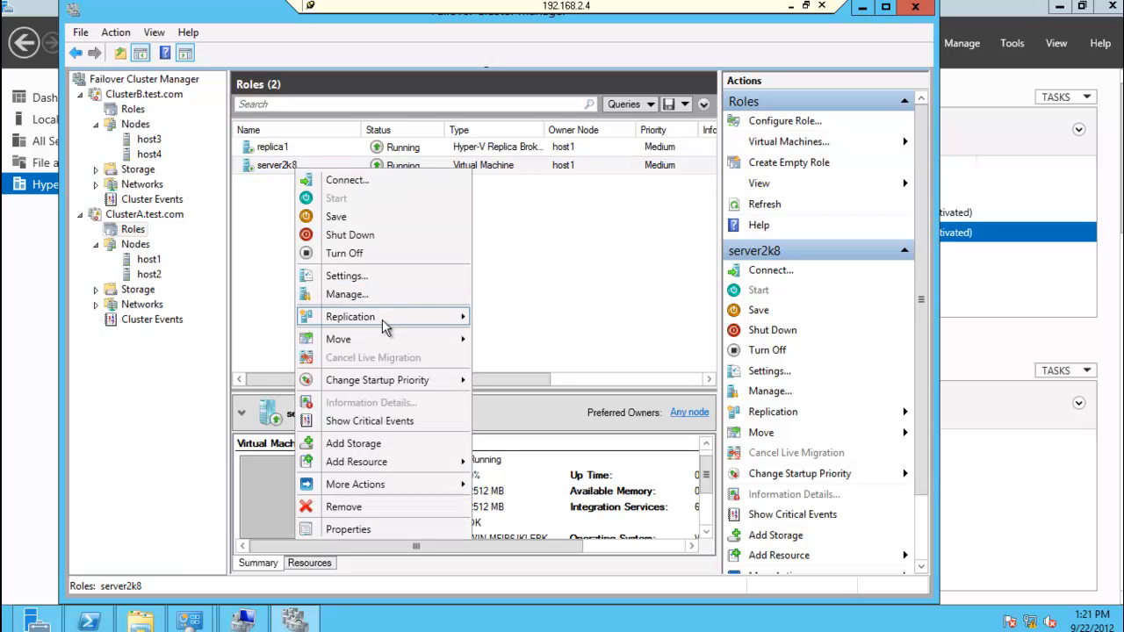
pyautogui.moveTo(384, 324)
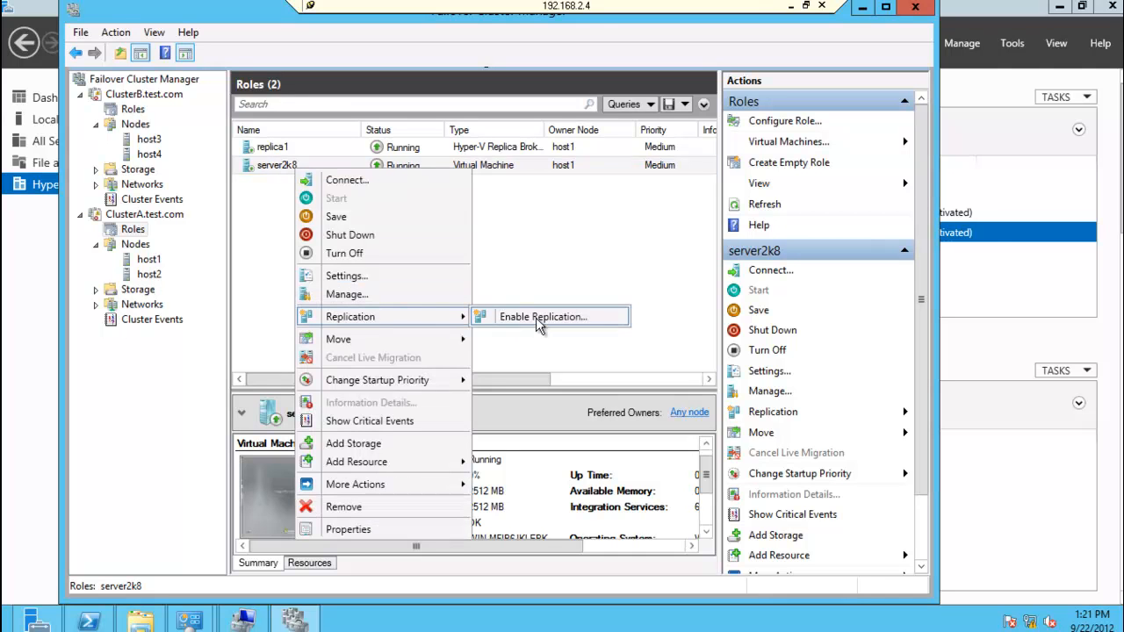
pyautogui.click(536, 317)
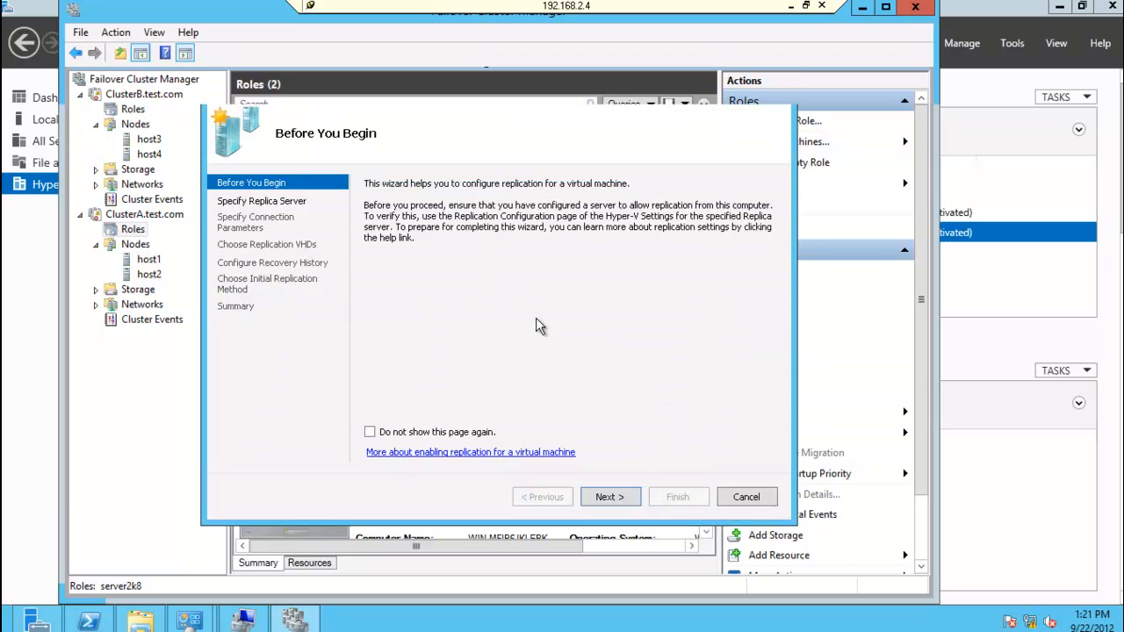
pyautogui.click(608, 497)
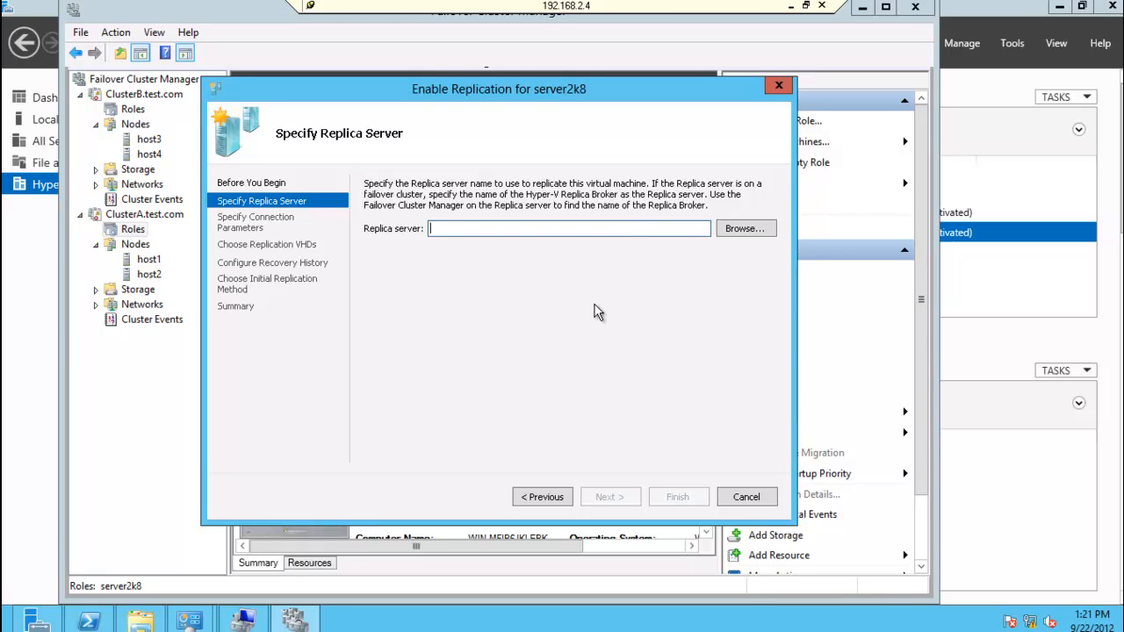
pyautogui.write('replica2')
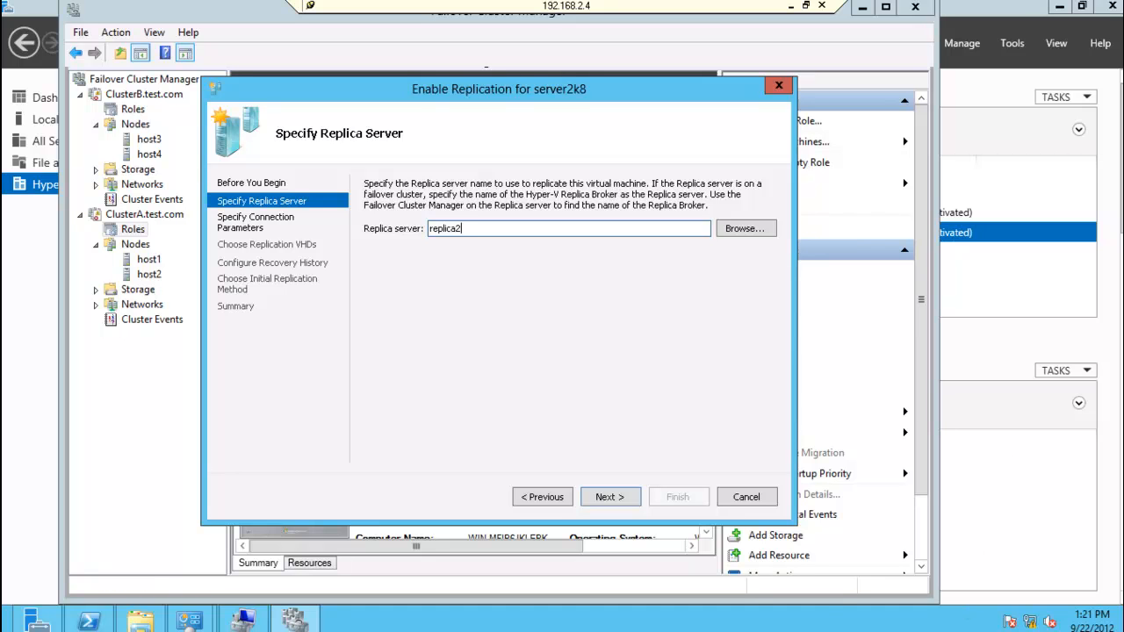
pyautogui.click(600, 497)
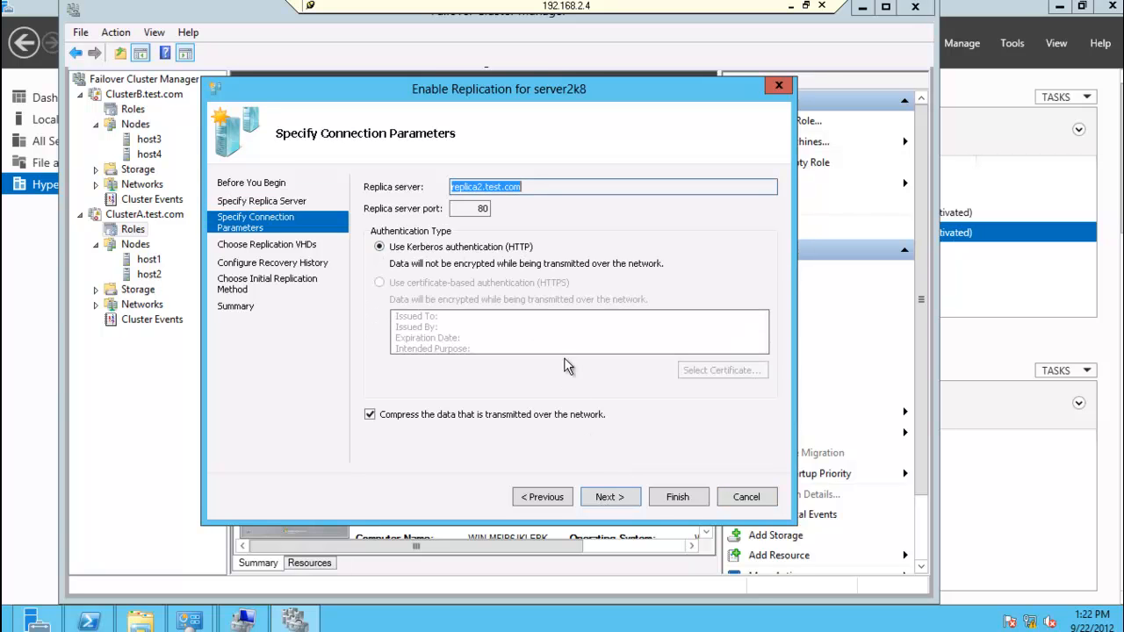
# Step: Accept Kerberos (HTTP) with compression on port 80, replication of win2k81.vhdx, and storing only the latest recovery point
pyautogui.click(620, 497)
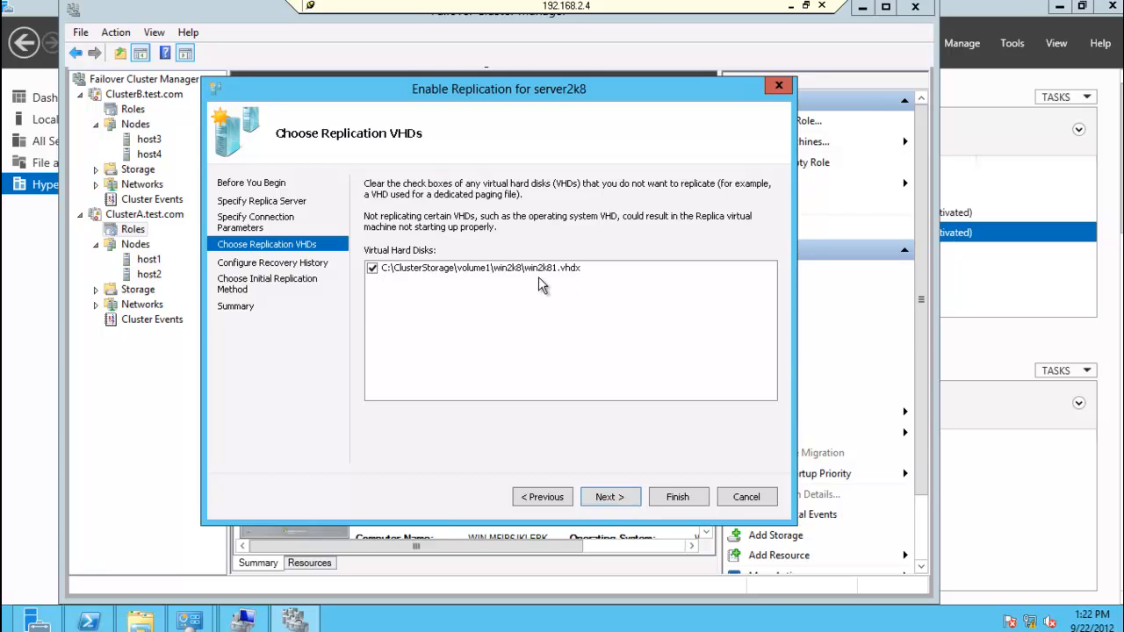
pyautogui.click(622, 499)
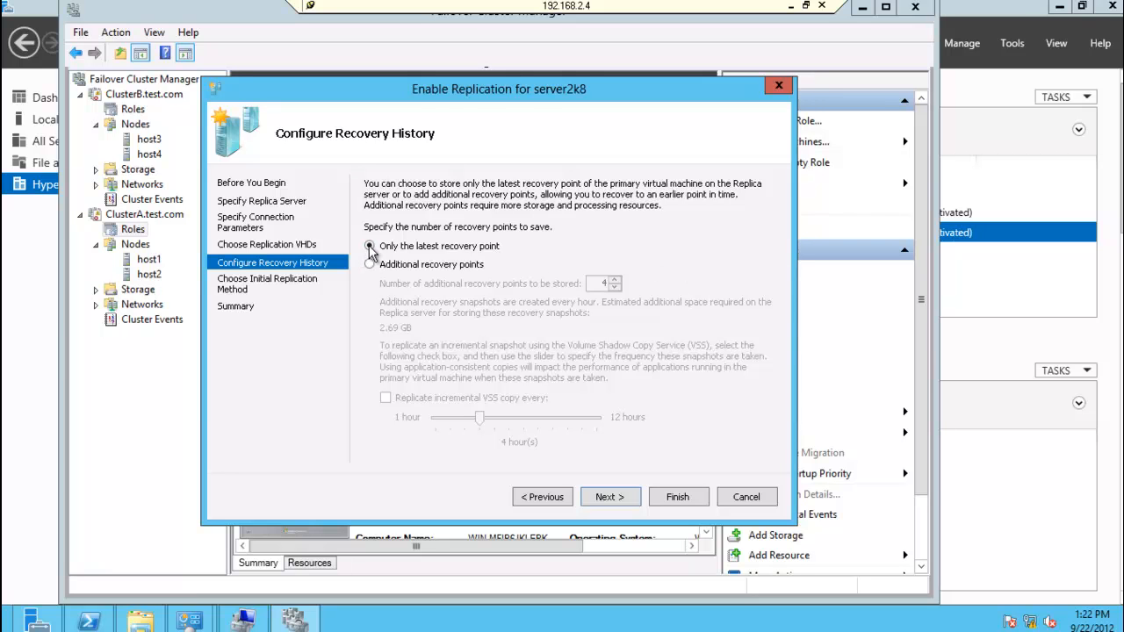
pyautogui.click(638, 502)
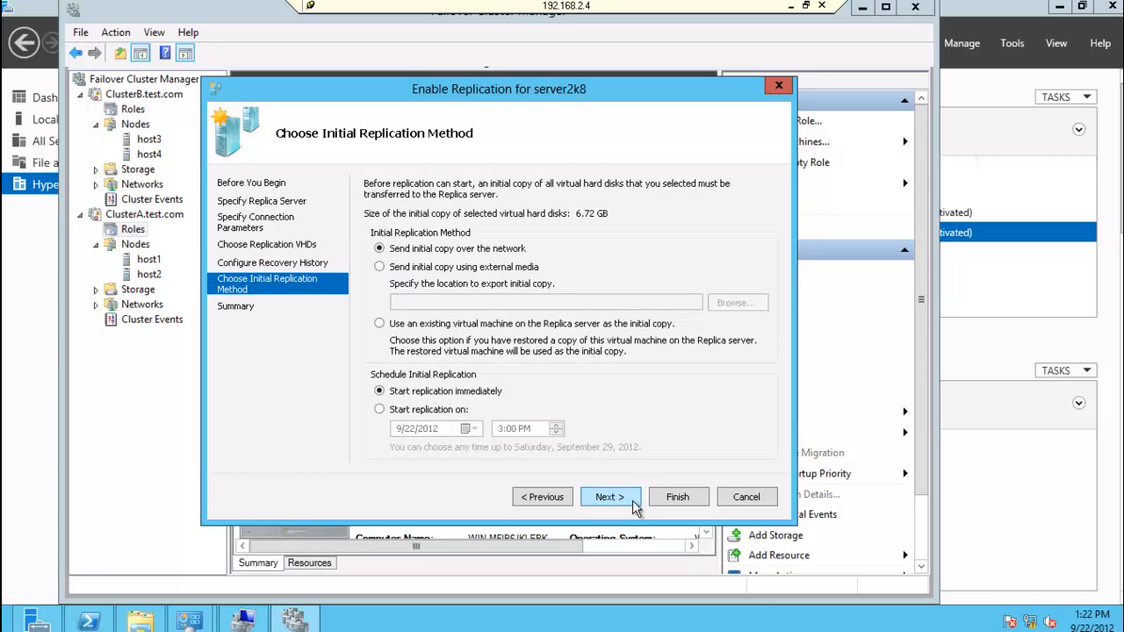
# Step: Send the initial copy using external media, exported to C:\users\ on host1, and finish the replication wizard
pyautogui.click(463, 268)
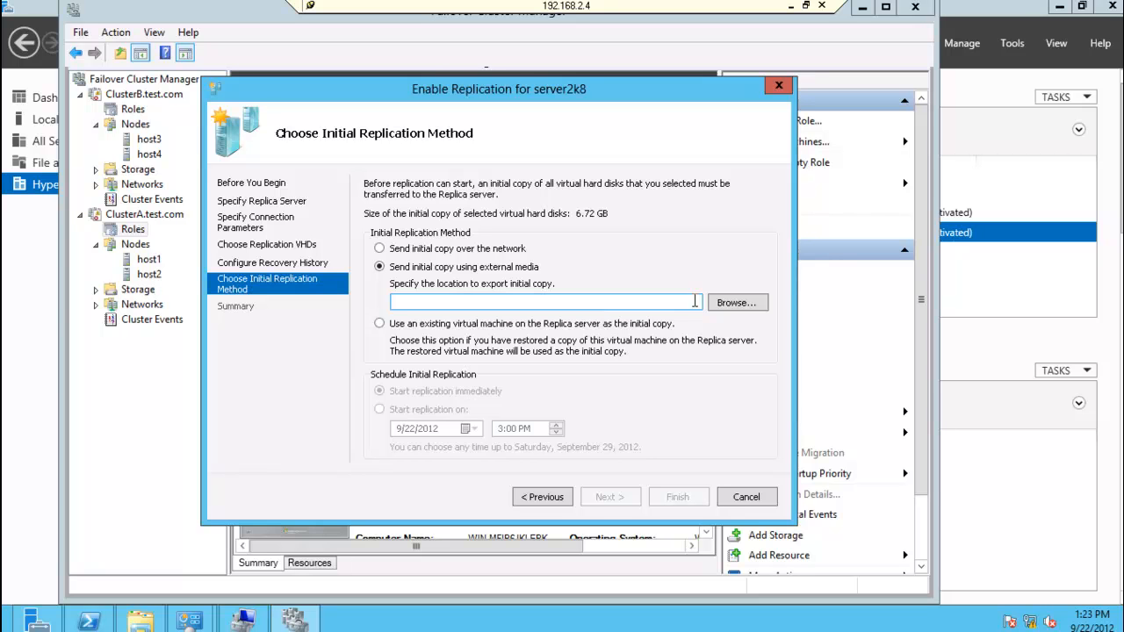
pyautogui.click(734, 302)
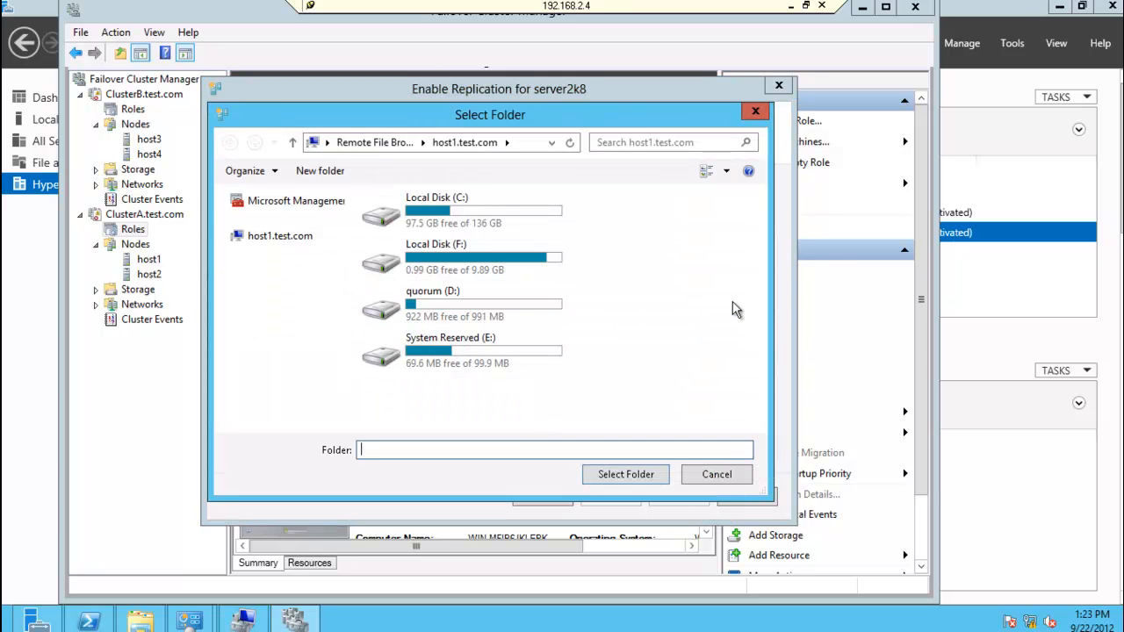
pyautogui.doubleClick(494, 205)
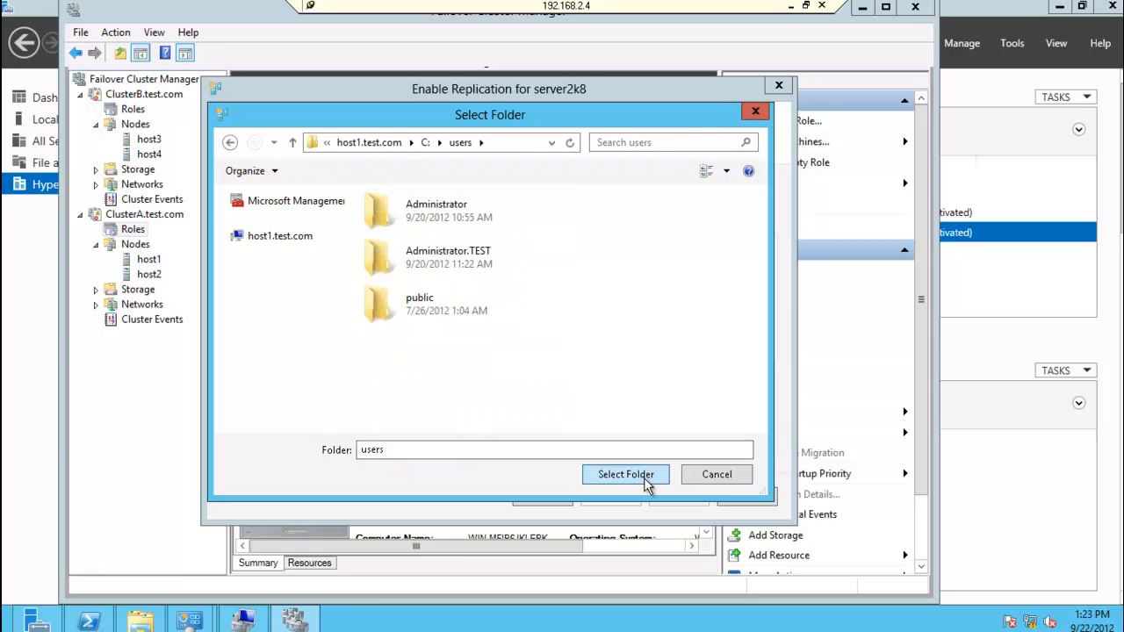
pyautogui.click(645, 481)
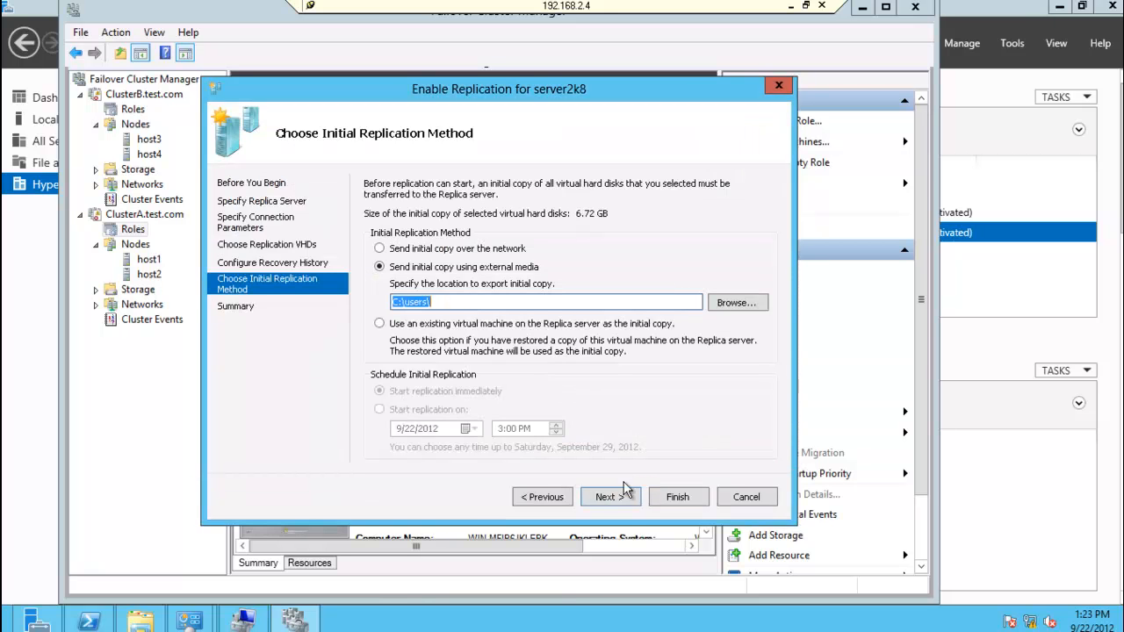
pyautogui.click(617, 507)
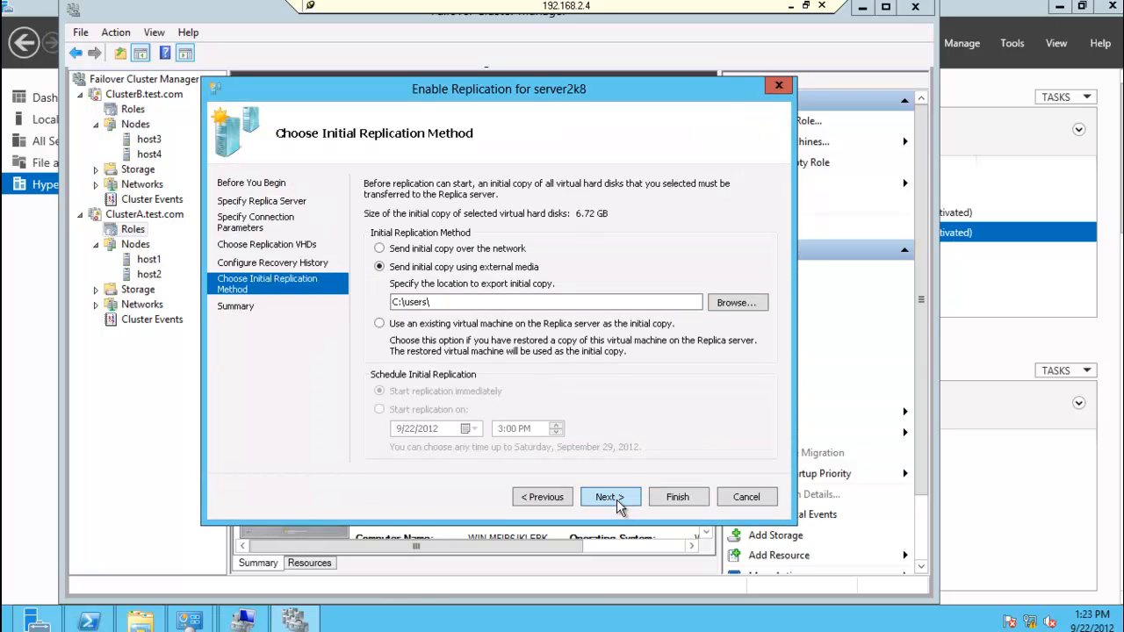
pyautogui.click(677, 498)
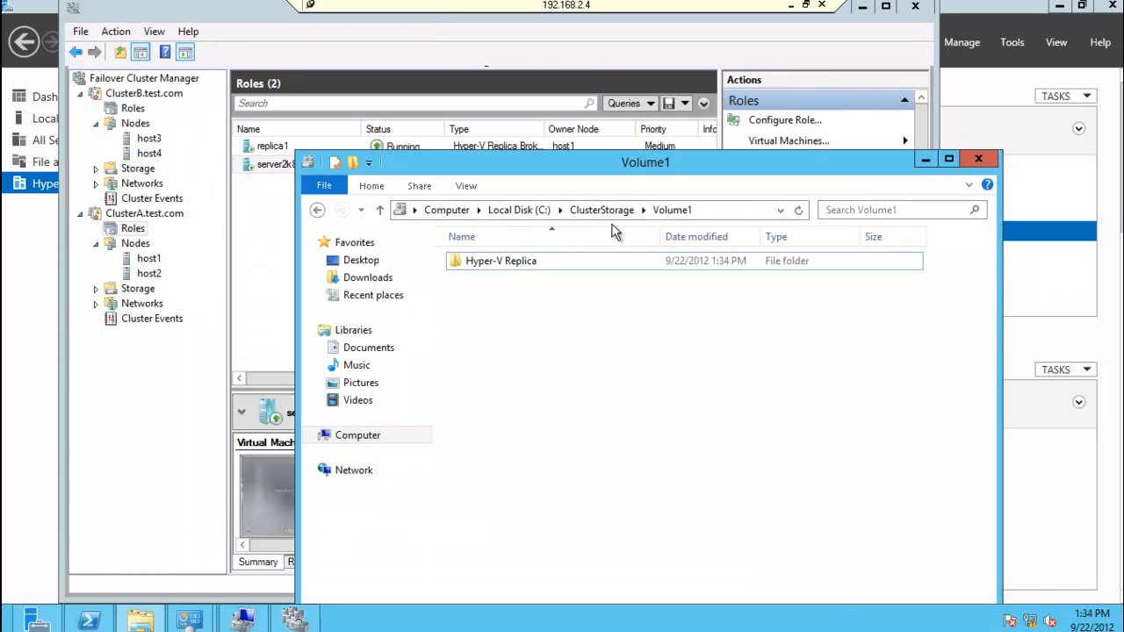
# Step: Examine the Virtual Machines folder inside Hyper-V Replica on C:\ClusterStorage\Volume1
pyautogui.click(726, 210)
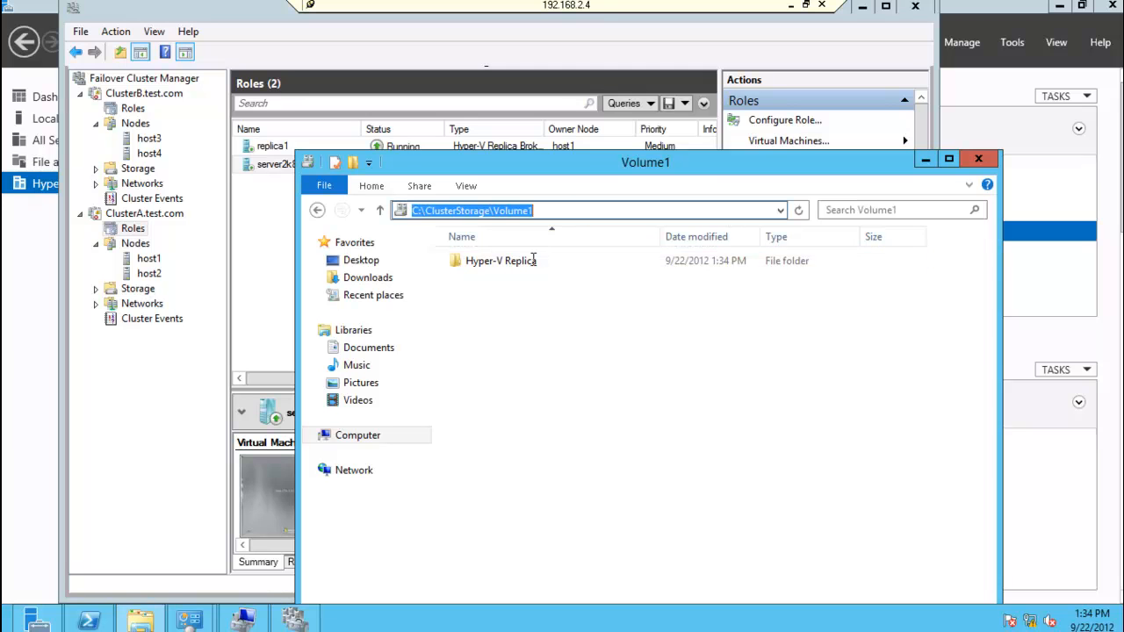
pyautogui.doubleClick(515, 260)
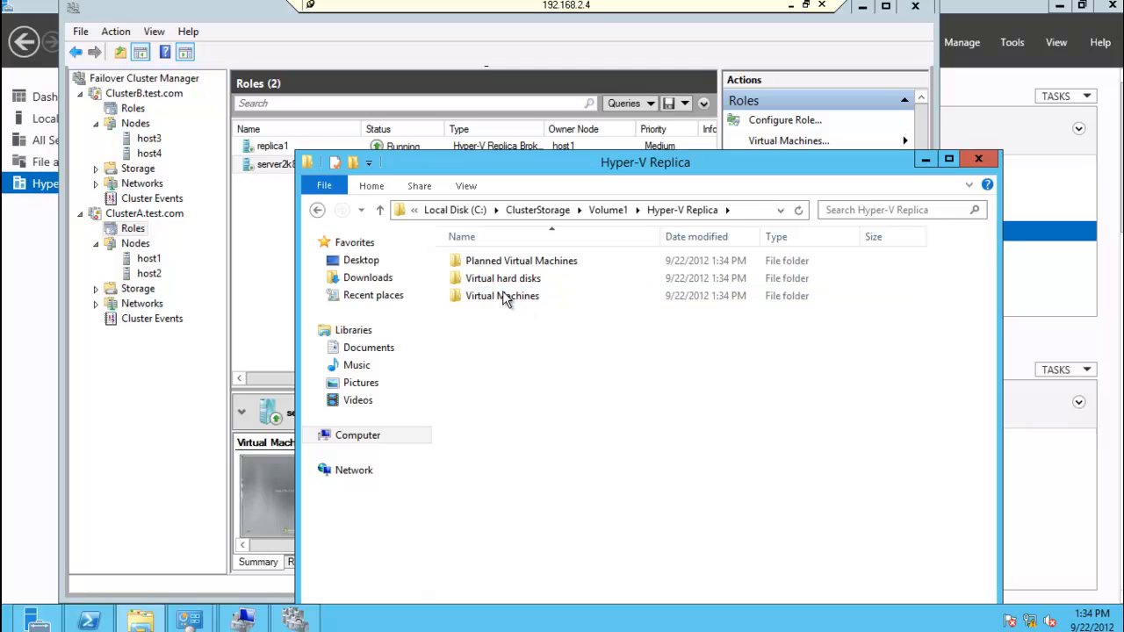
pyautogui.click(521, 300)
pyautogui.doubleClick(522, 298)
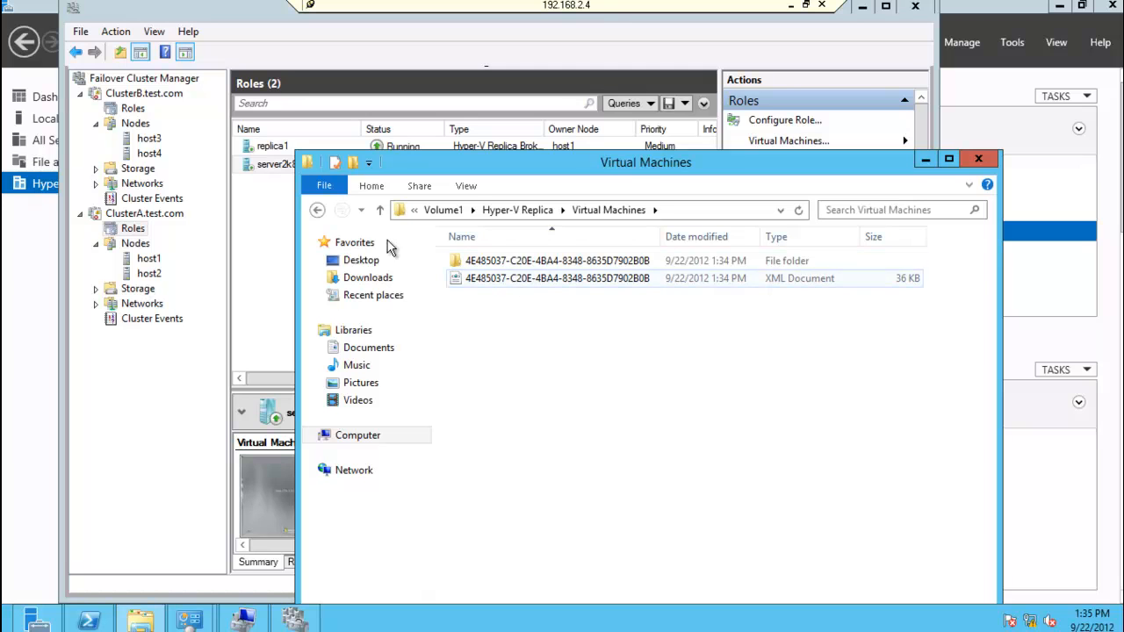
pyautogui.click(318, 214)
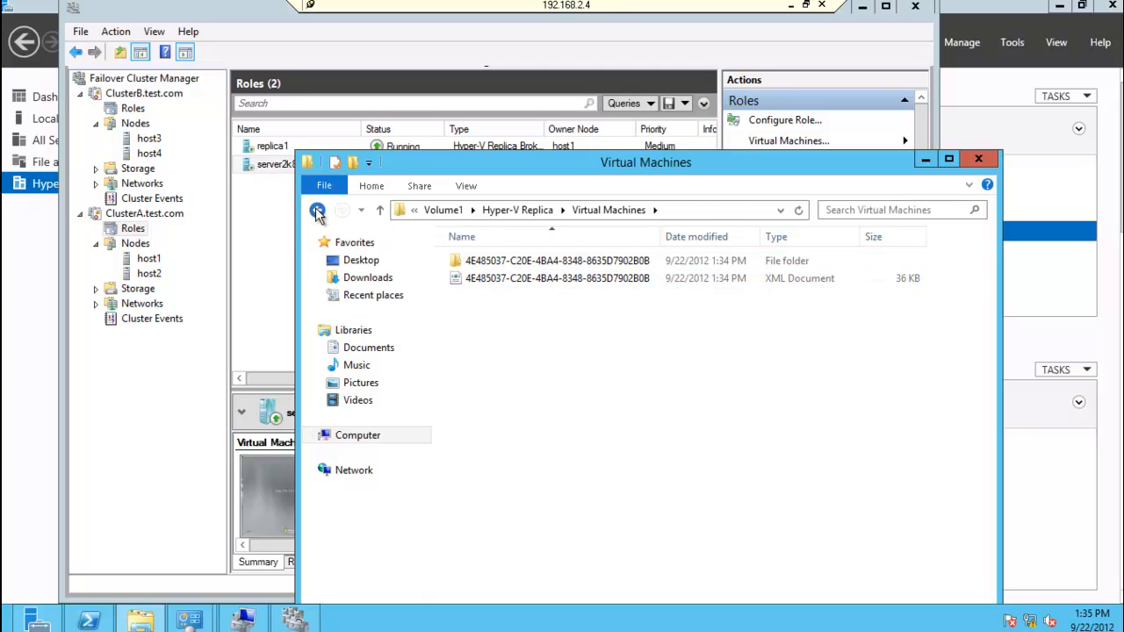
# Step: Examine the replica's subfolder under Virtual hard disks in Hyper-V Replica, and return to Volume1
pyautogui.click(505, 283)
pyautogui.doubleClick(505, 283)
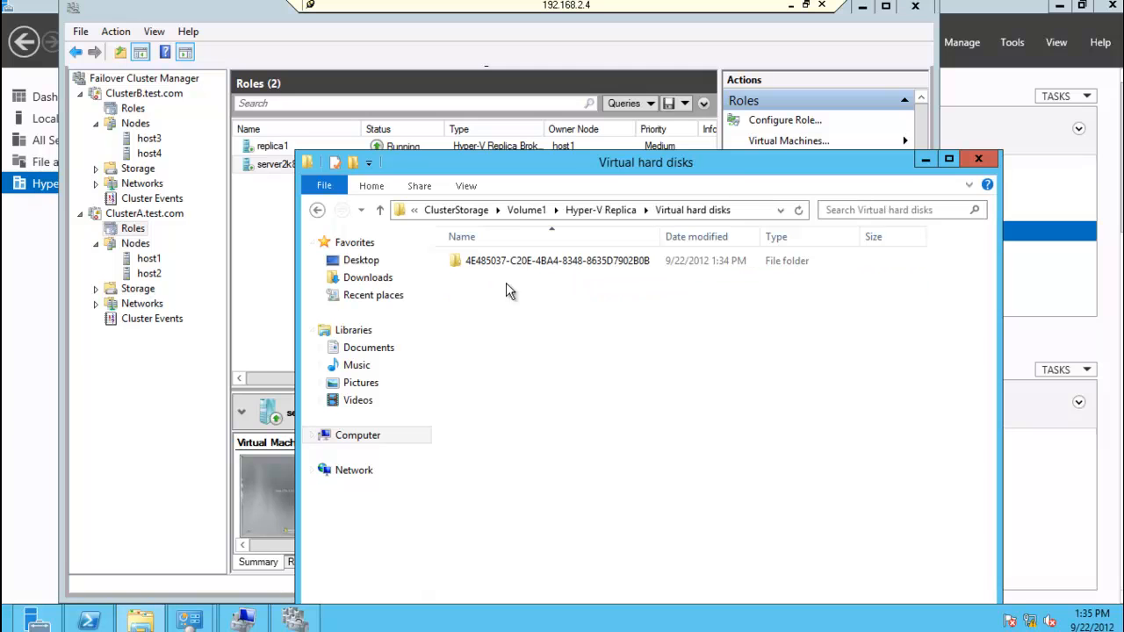
pyautogui.doubleClick(520, 264)
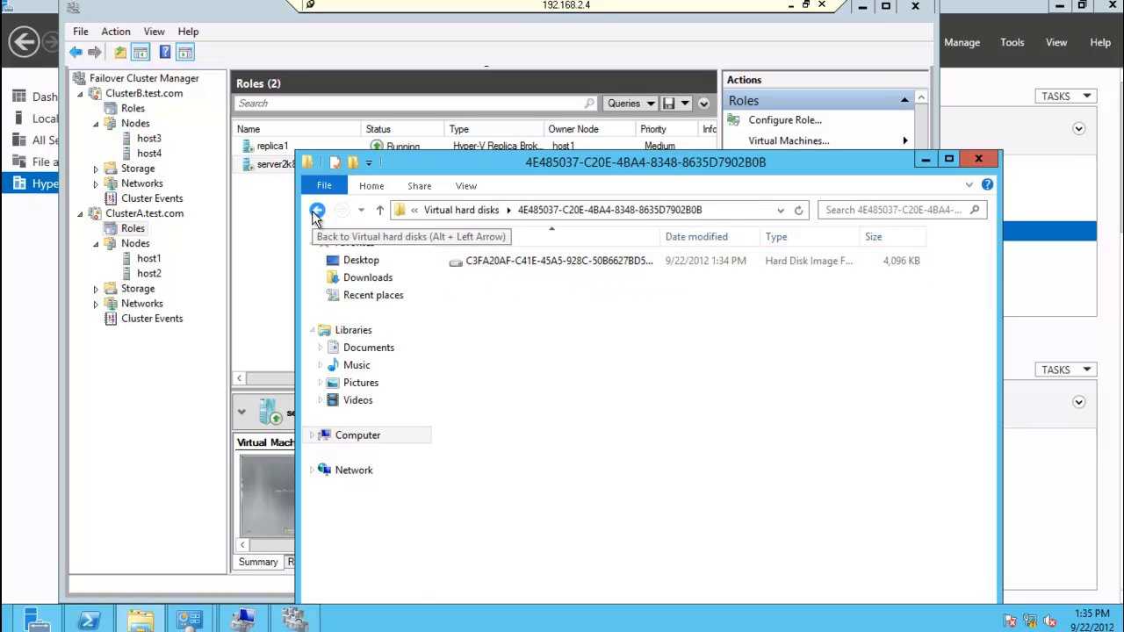
pyautogui.click(317, 213)
pyautogui.click(317, 212)
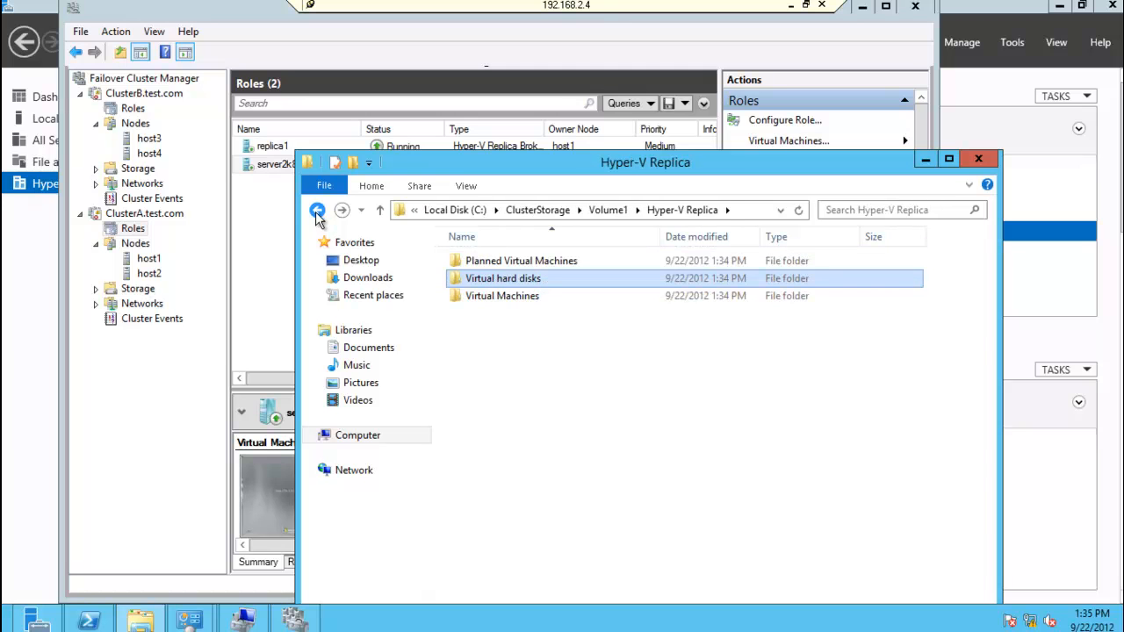
pyautogui.click(317, 213)
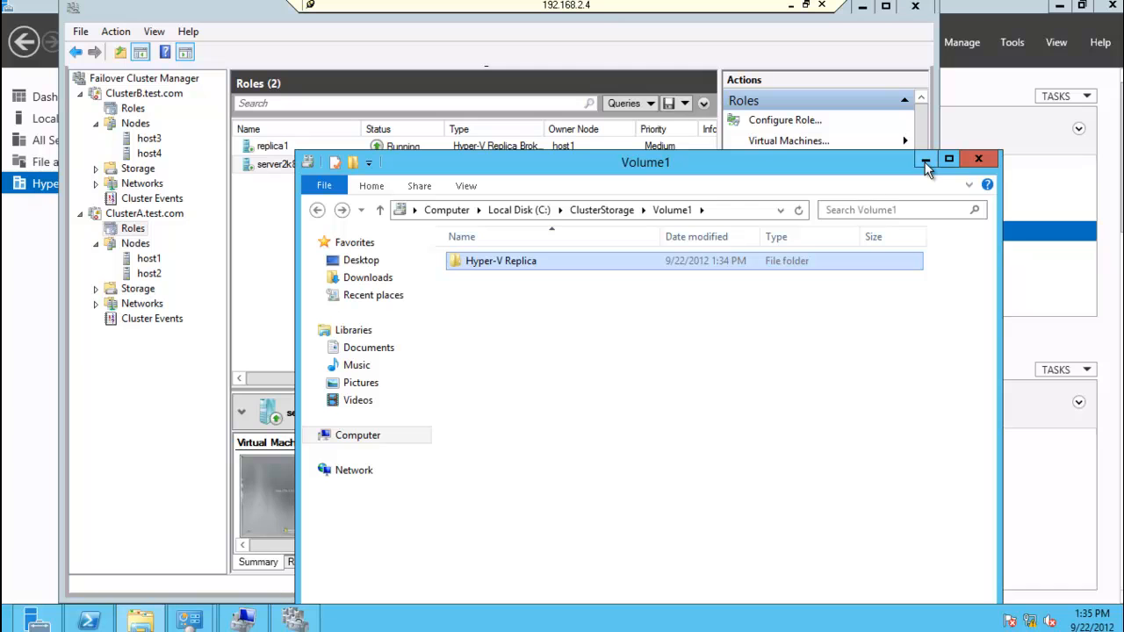
# Step: Browse to the Users folder on the network share \\192.168.1.3\c$
pyautogui.click(749, 210)
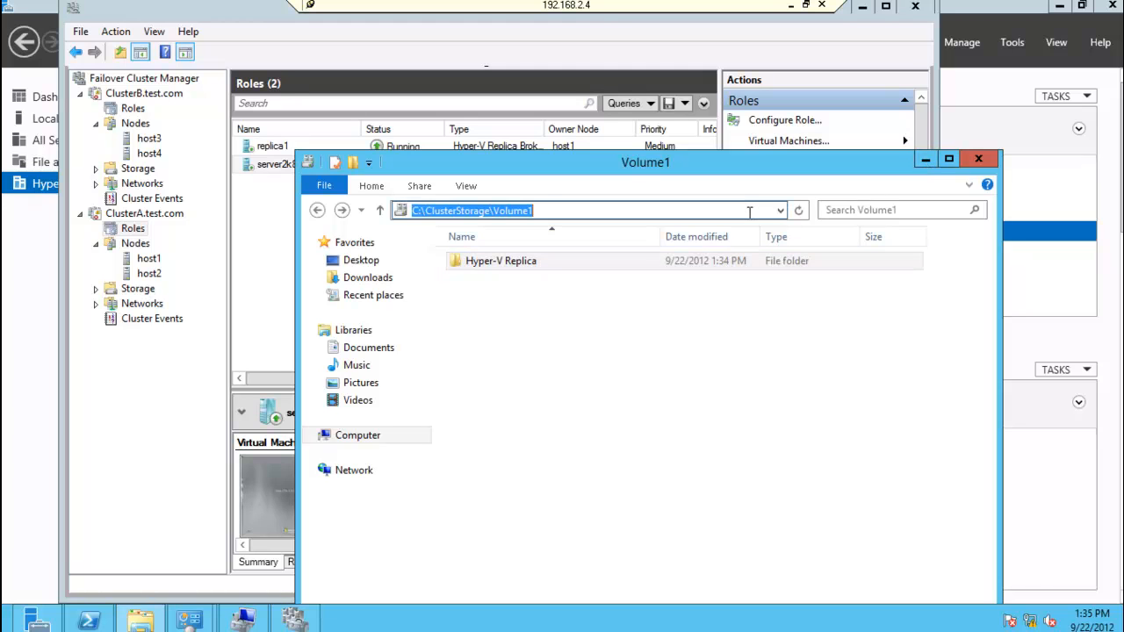
pyautogui.write('\\\\1092')
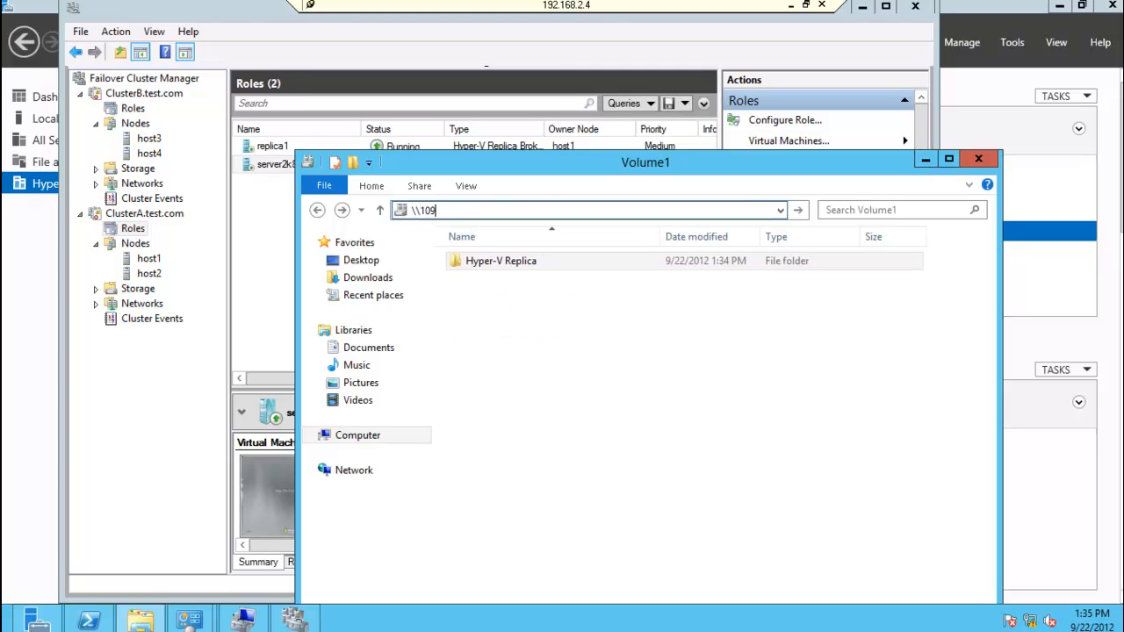
pyautogui.press('BackSpace')
pyautogui.write('92')
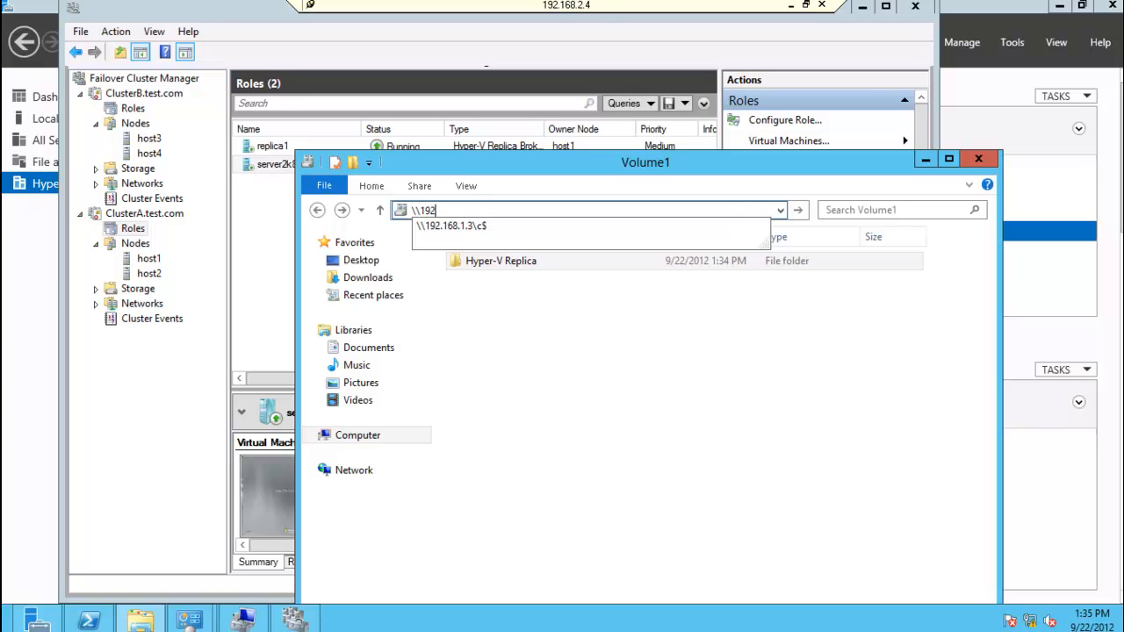
pyautogui.press('Down')
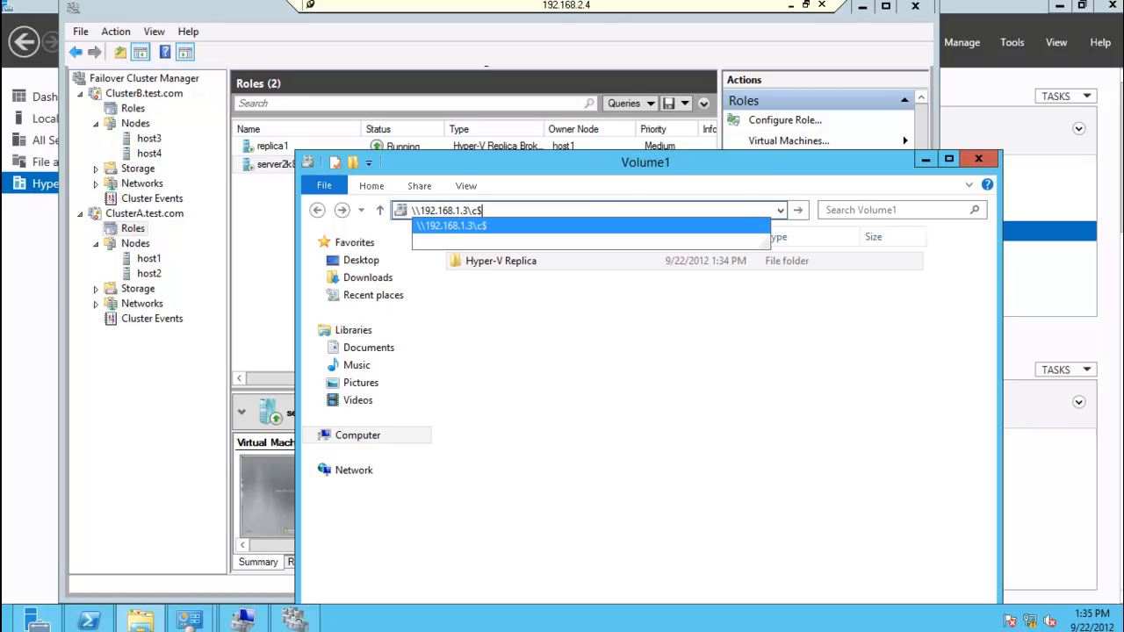
pyautogui.press('Return')
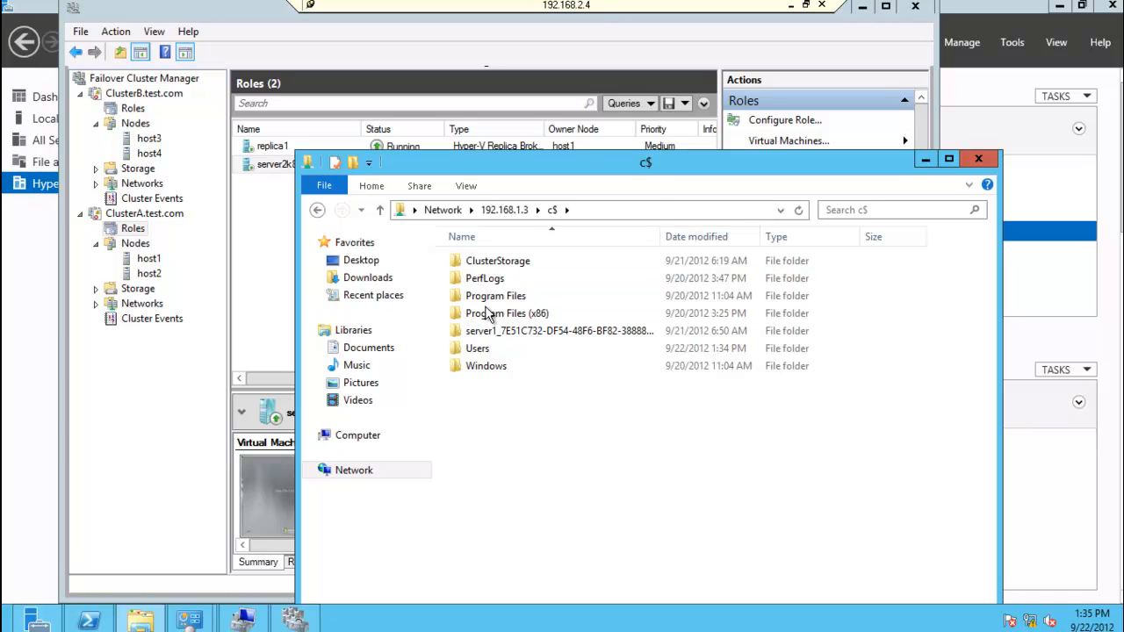
pyautogui.doubleClick(487, 349)
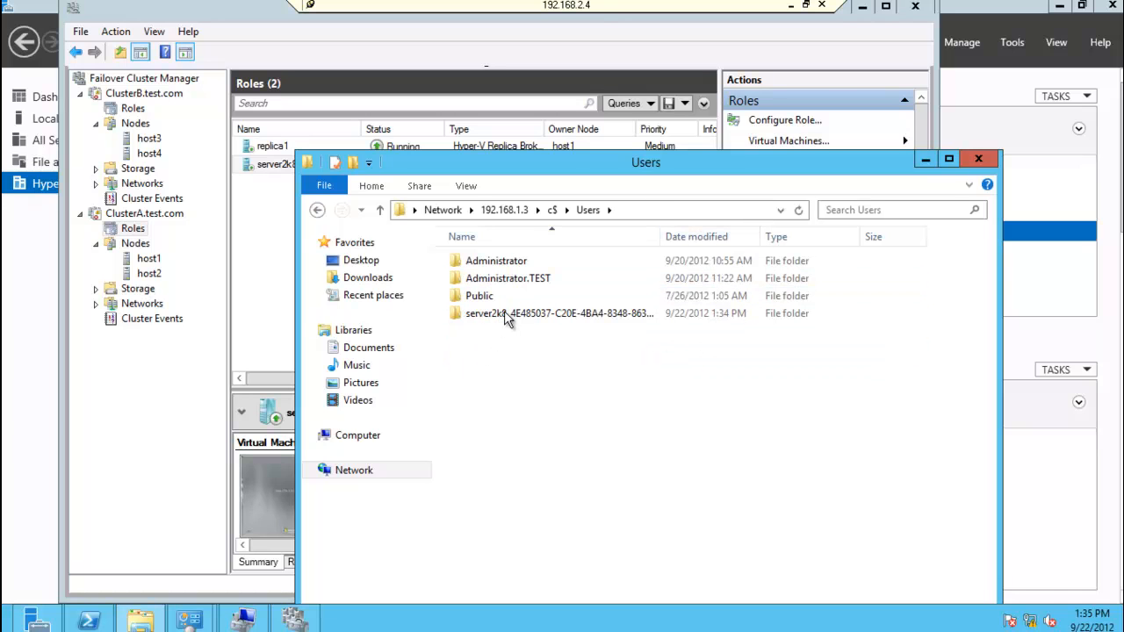
# Step: Examine the exported initial copy in the server2k8 folder, including the win2k81 disk image and the XML document
pyautogui.moveTo(516, 321)
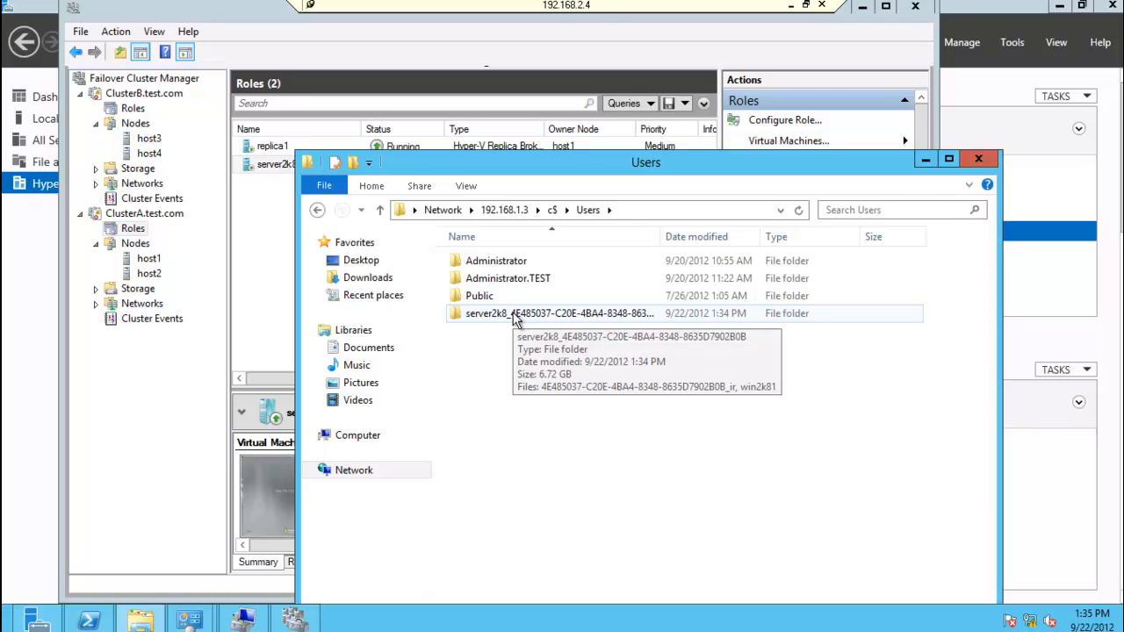
pyautogui.doubleClick(514, 317)
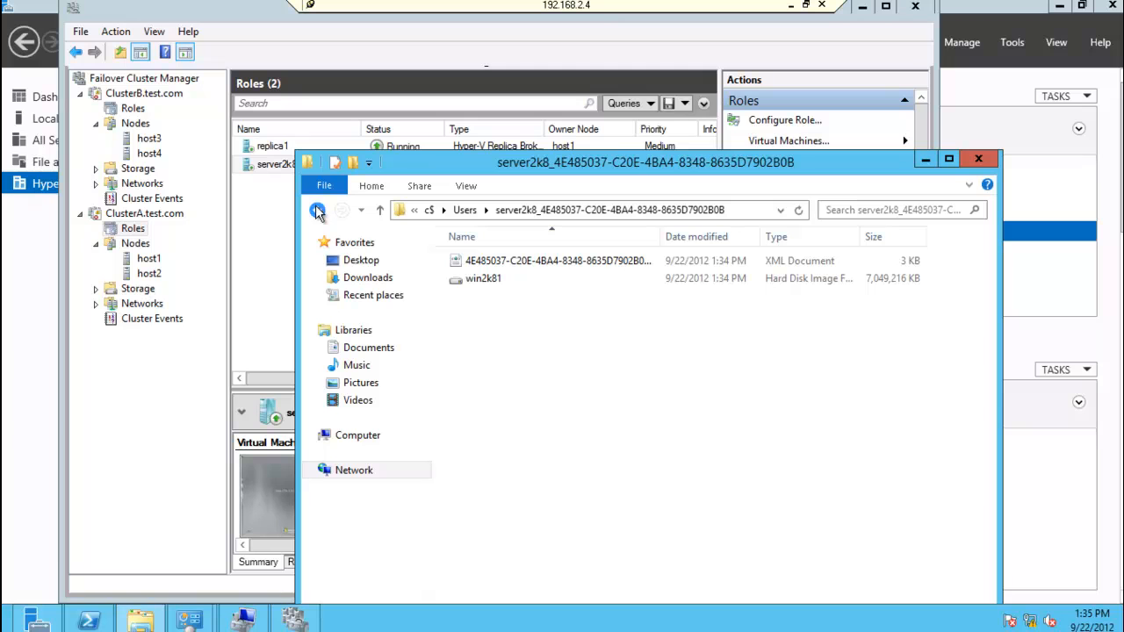
pyautogui.click(485, 283)
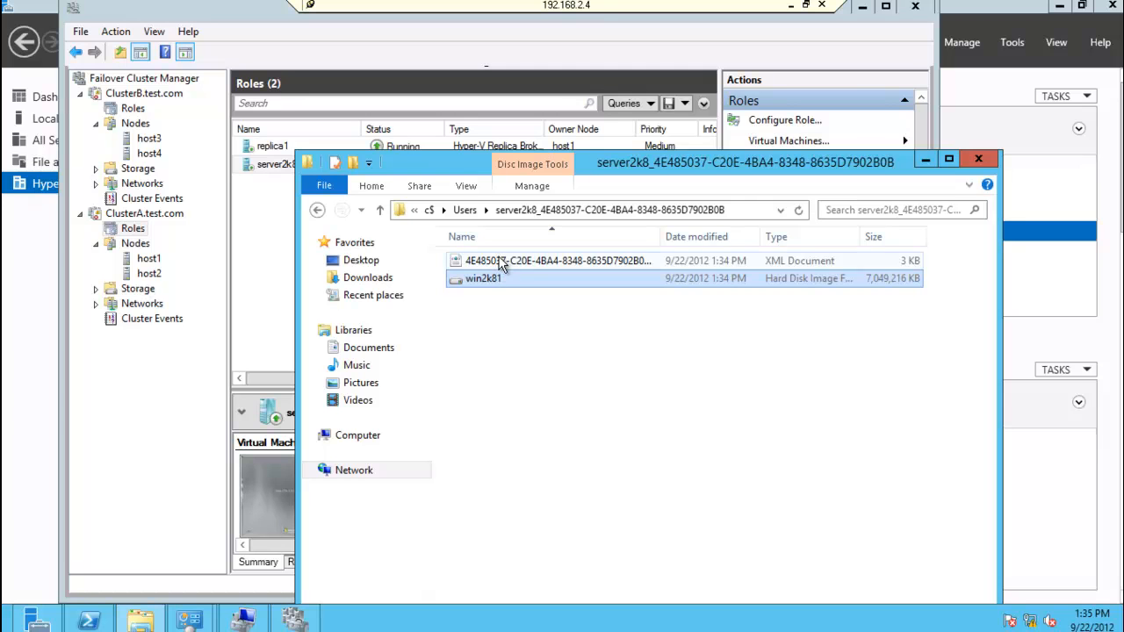
pyautogui.click(501, 264)
# Step: Copy the exported server2k8 folder from Users on the network share \\192.168.1.3\c$ into C:\PerfLogs
pyautogui.click(317, 211)
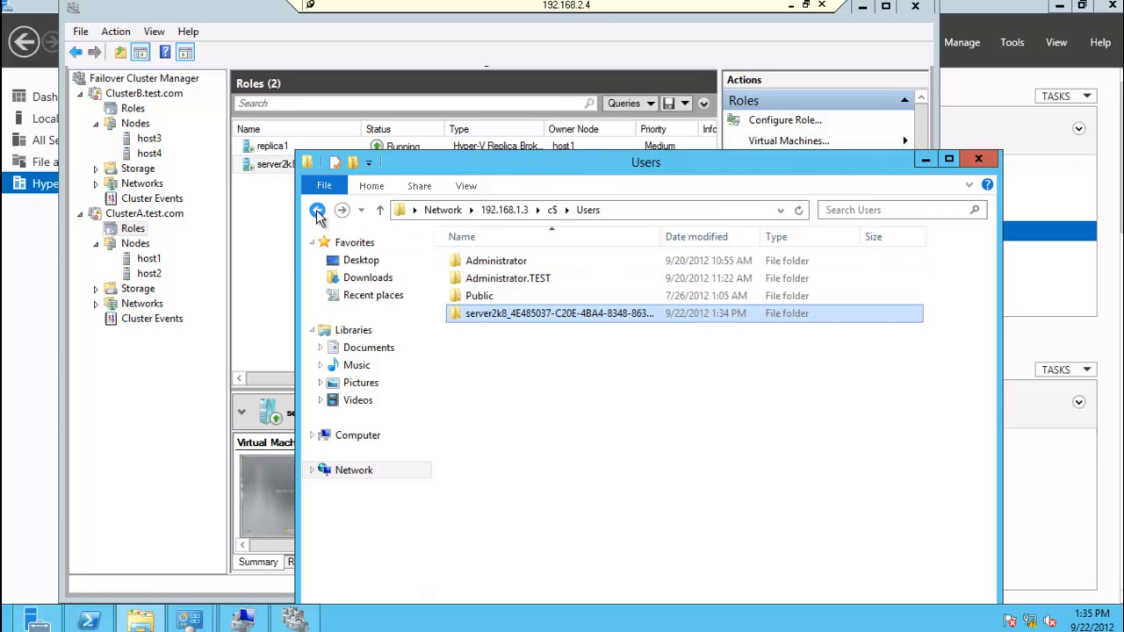
pyautogui.rightClick(490, 316)
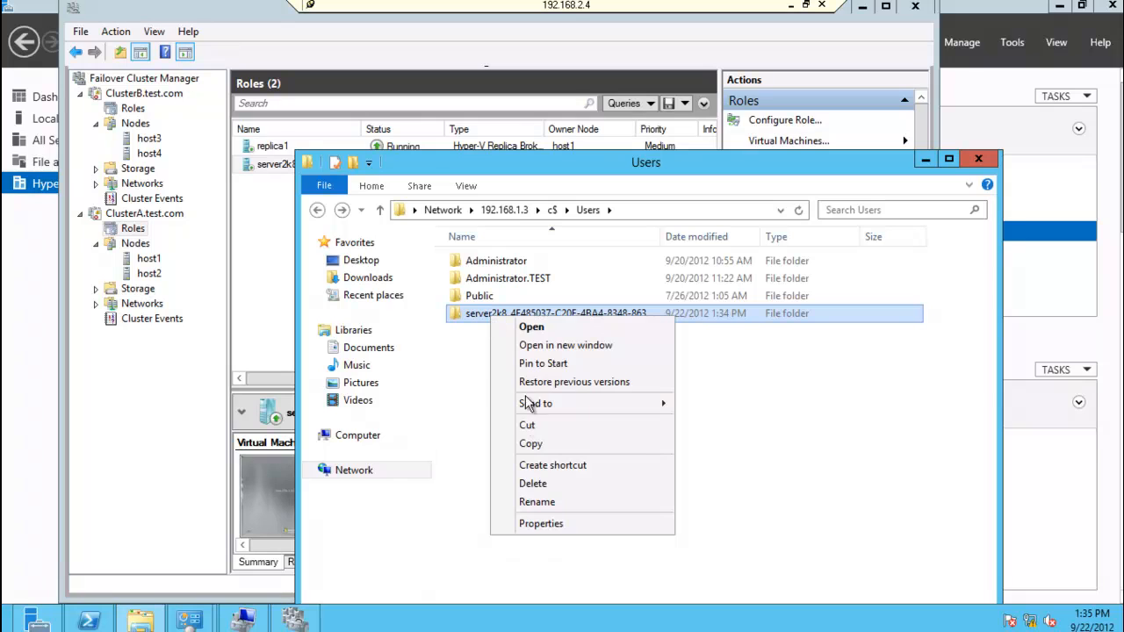
pyautogui.click(538, 445)
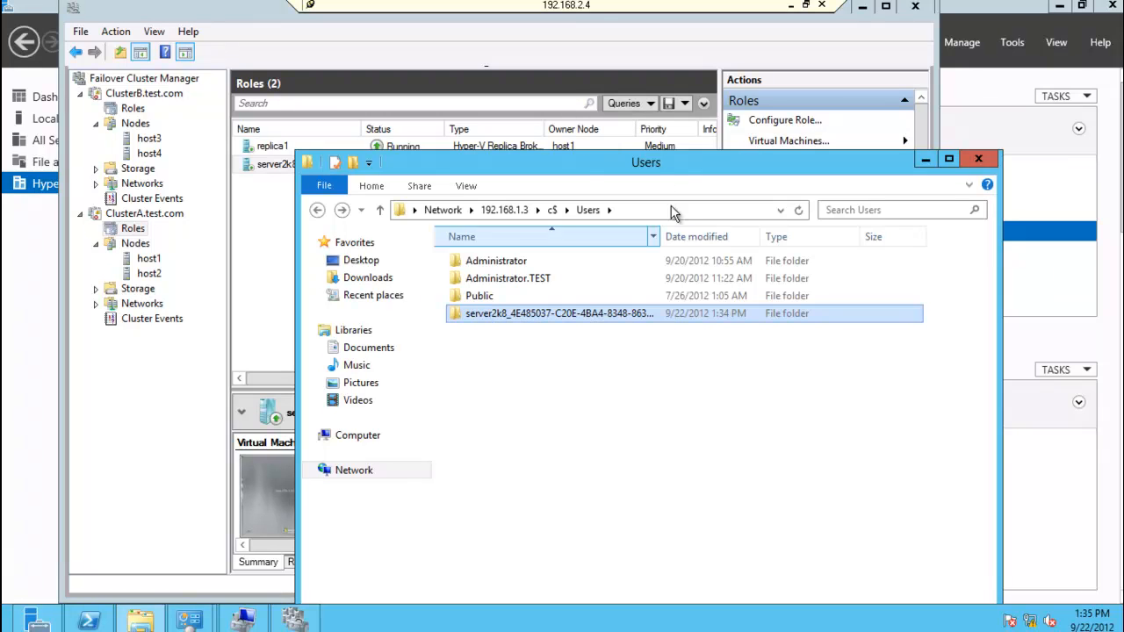
pyautogui.click(679, 213)
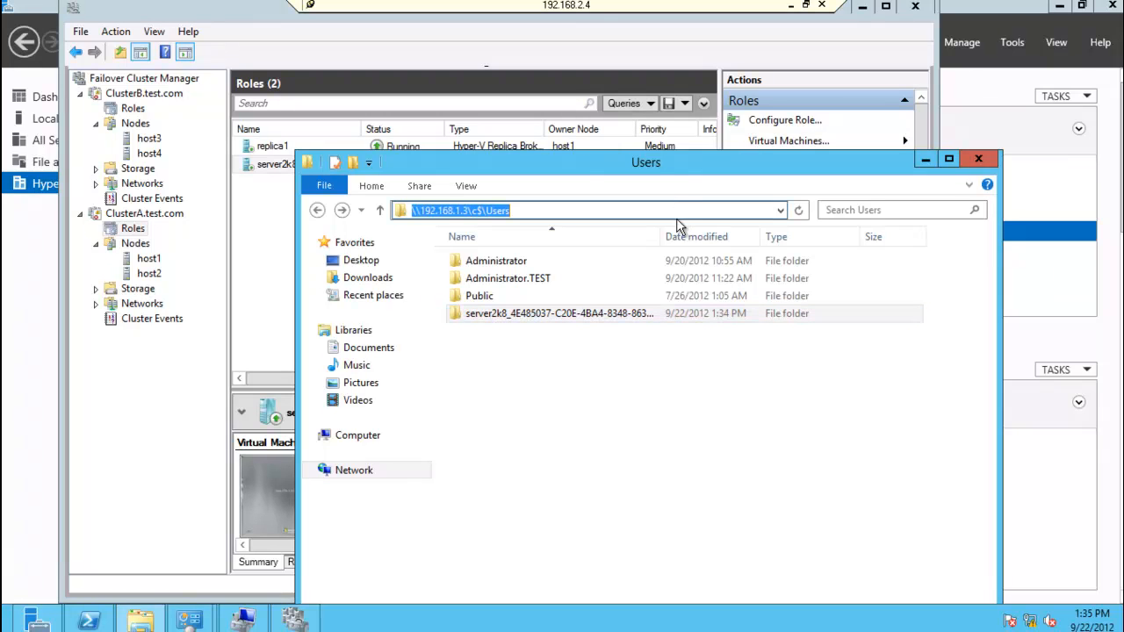
pyautogui.write('c:\\')
pyautogui.press('Return')
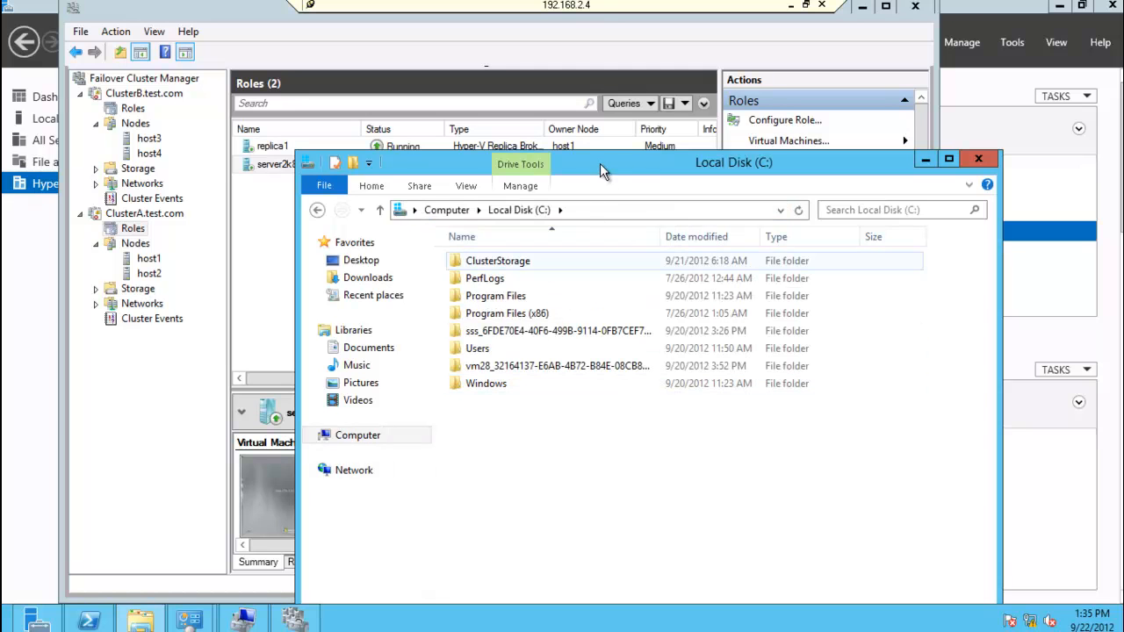
pyautogui.rightClick(535, 440)
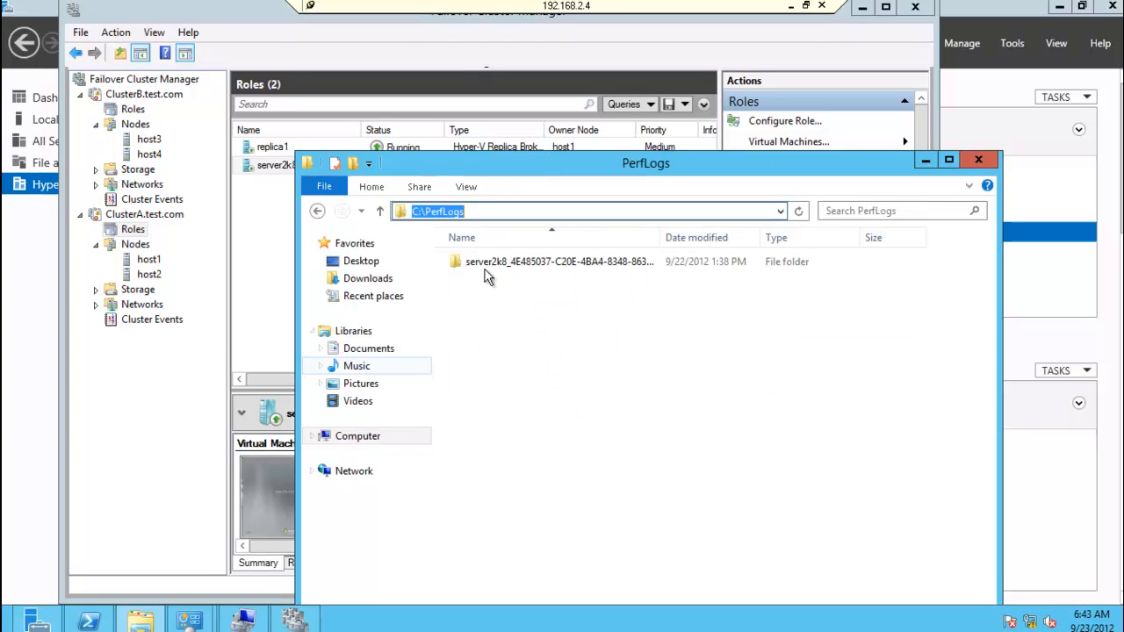
pyautogui.click(515, 269)
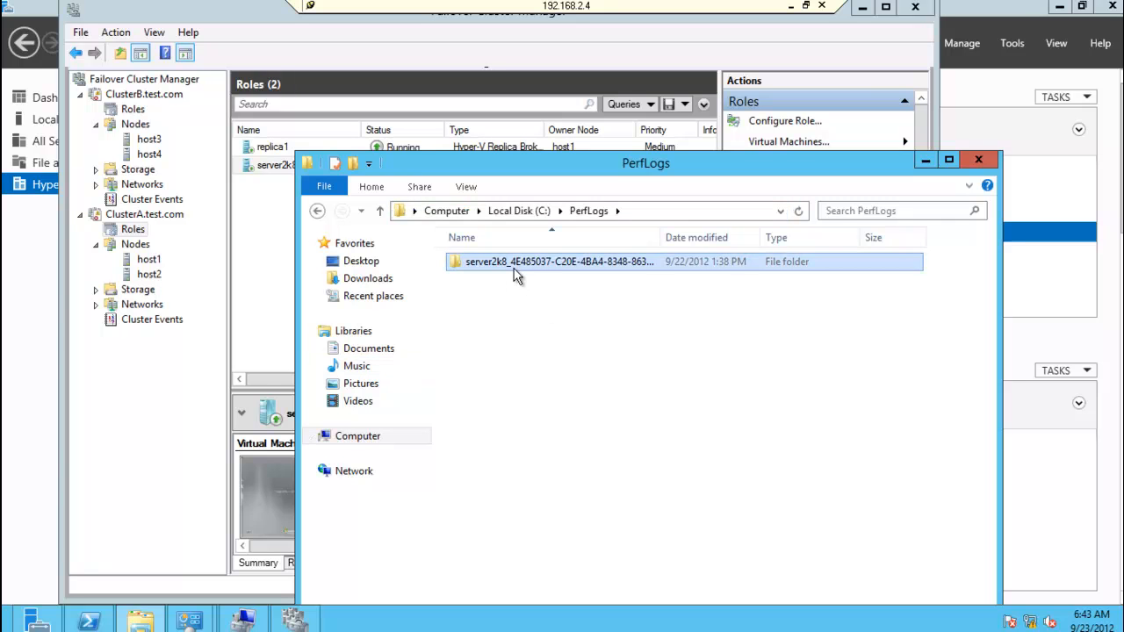
pyautogui.click(539, 271)
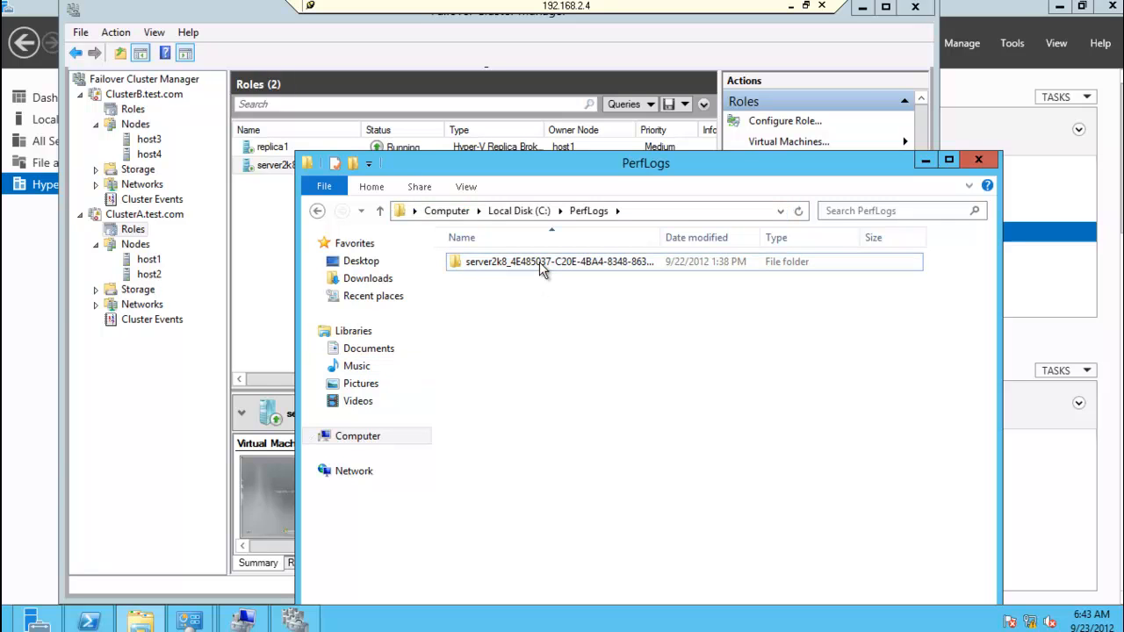
pyautogui.click(925, 161)
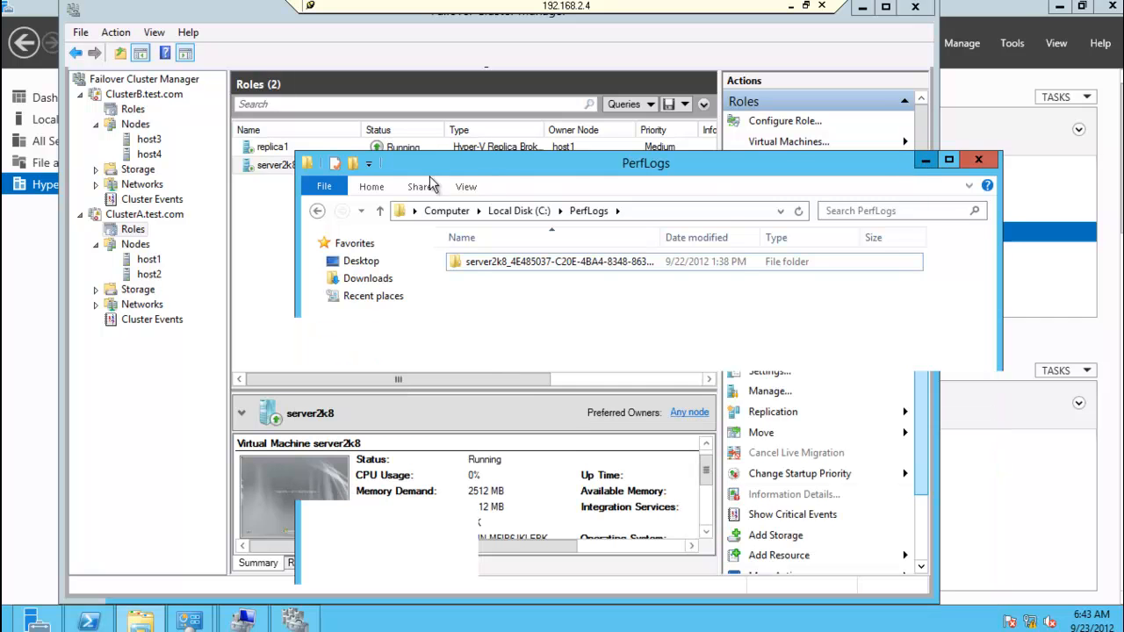
# Step: View the replication health of the primary server2k8 virtual machine on ClusterA
pyautogui.rightClick(286, 164)
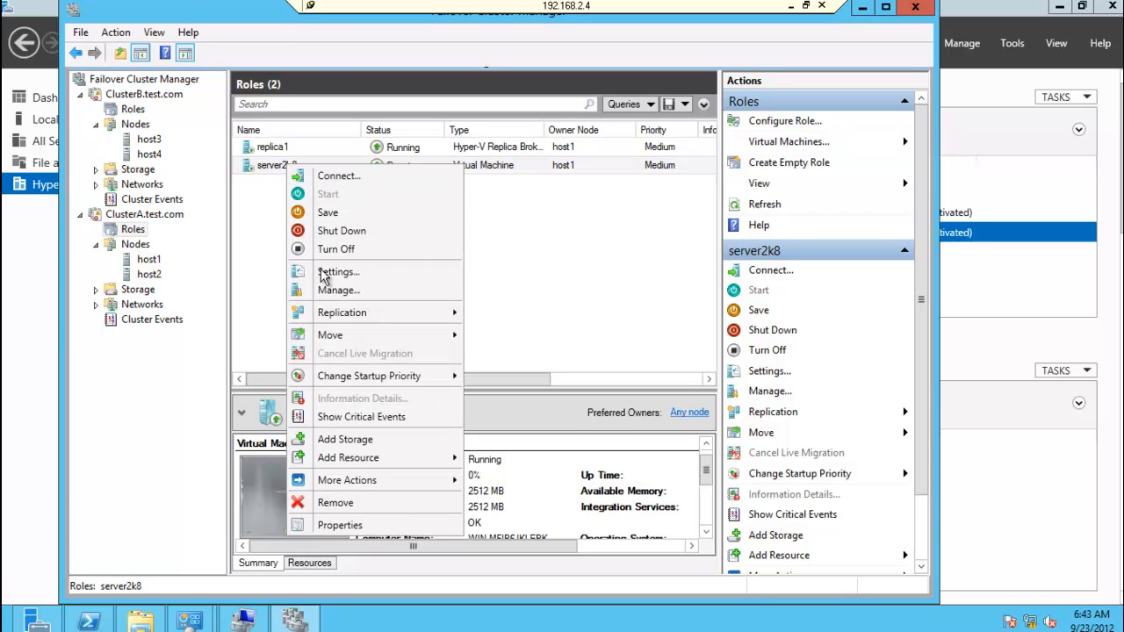
pyautogui.moveTo(371, 318)
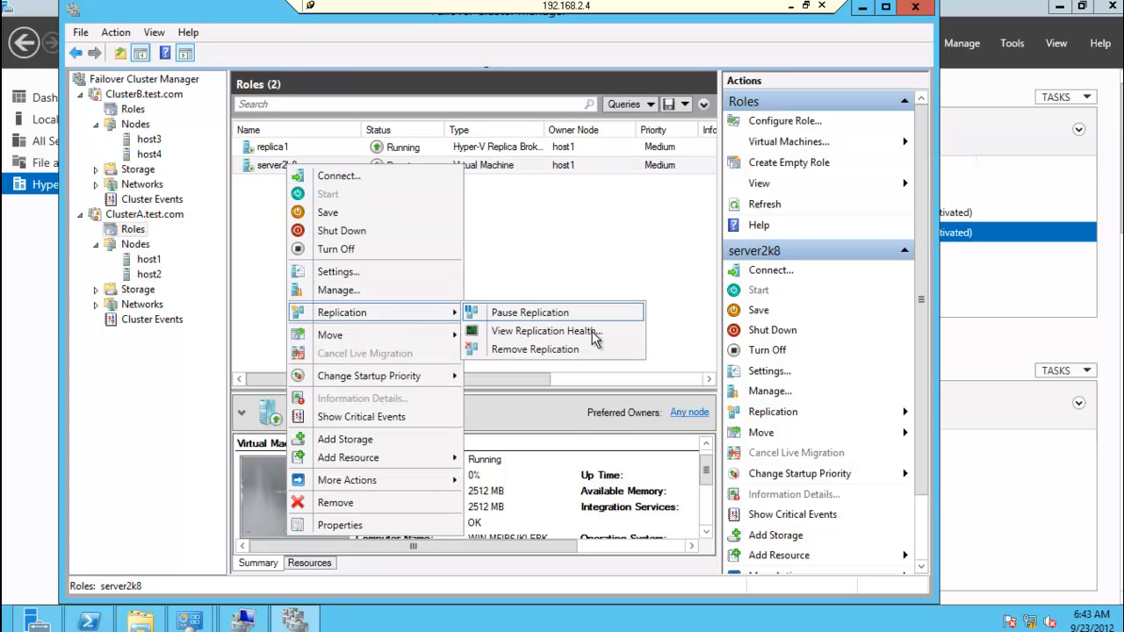
pyautogui.click(592, 332)
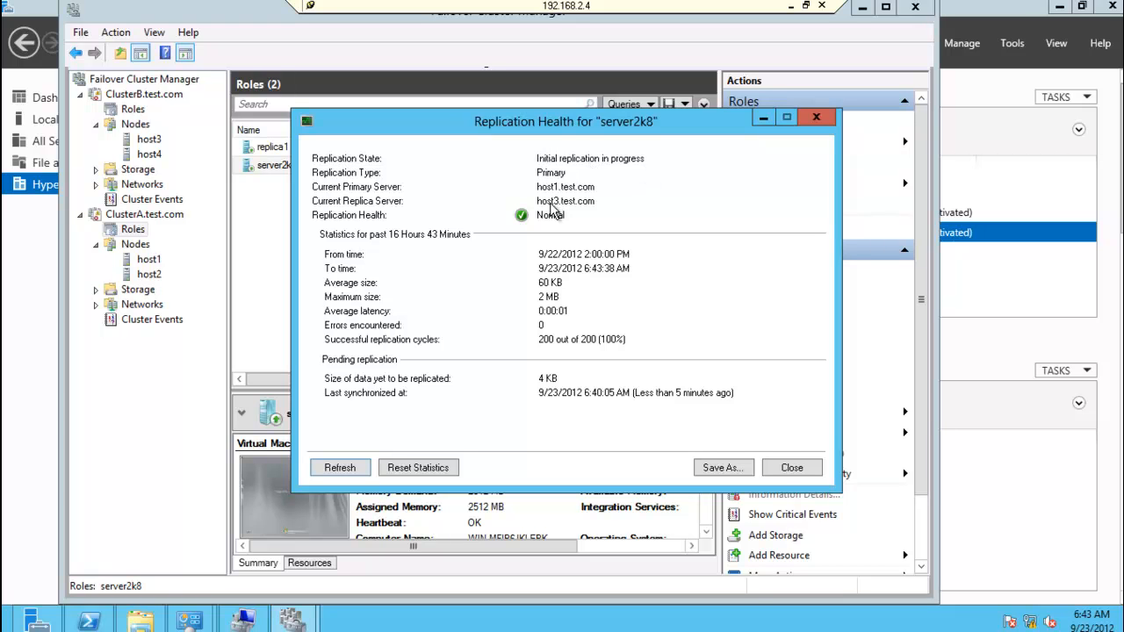
pyautogui.click(790, 468)
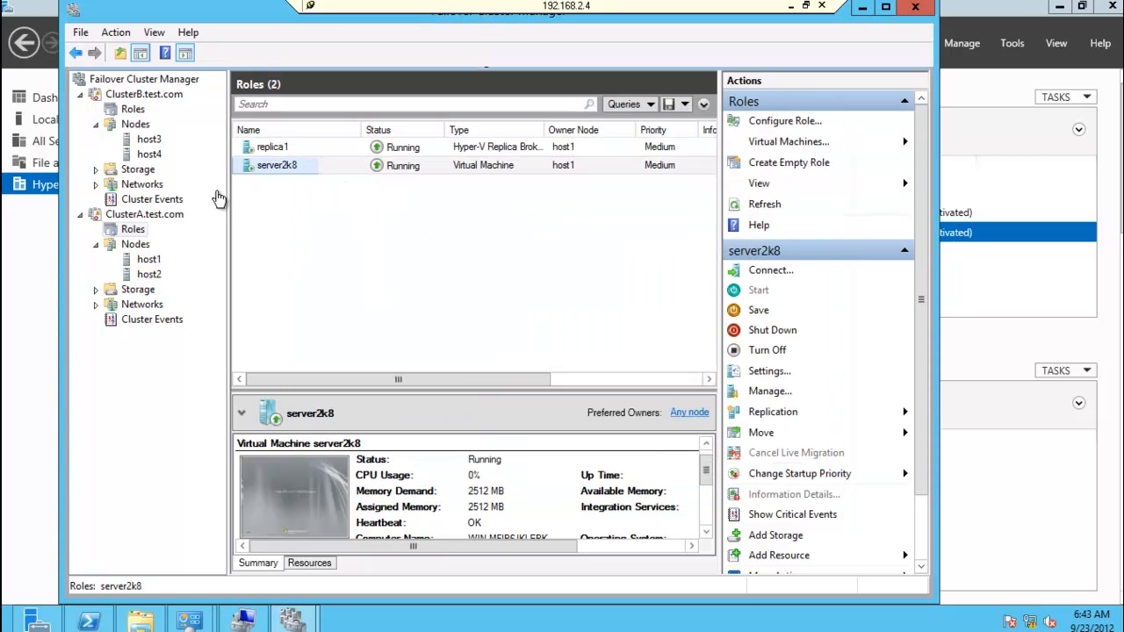
# Step: View the replication health of the server2k8 replica virtual machine under ClusterB's roles
pyautogui.click(133, 110)
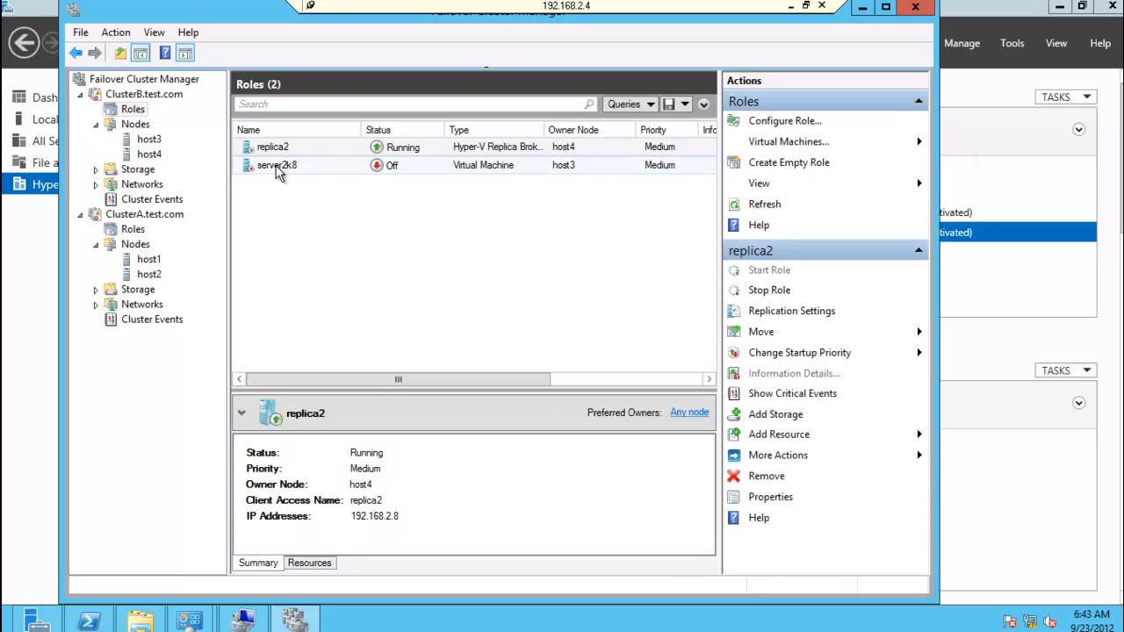
pyautogui.click(279, 167)
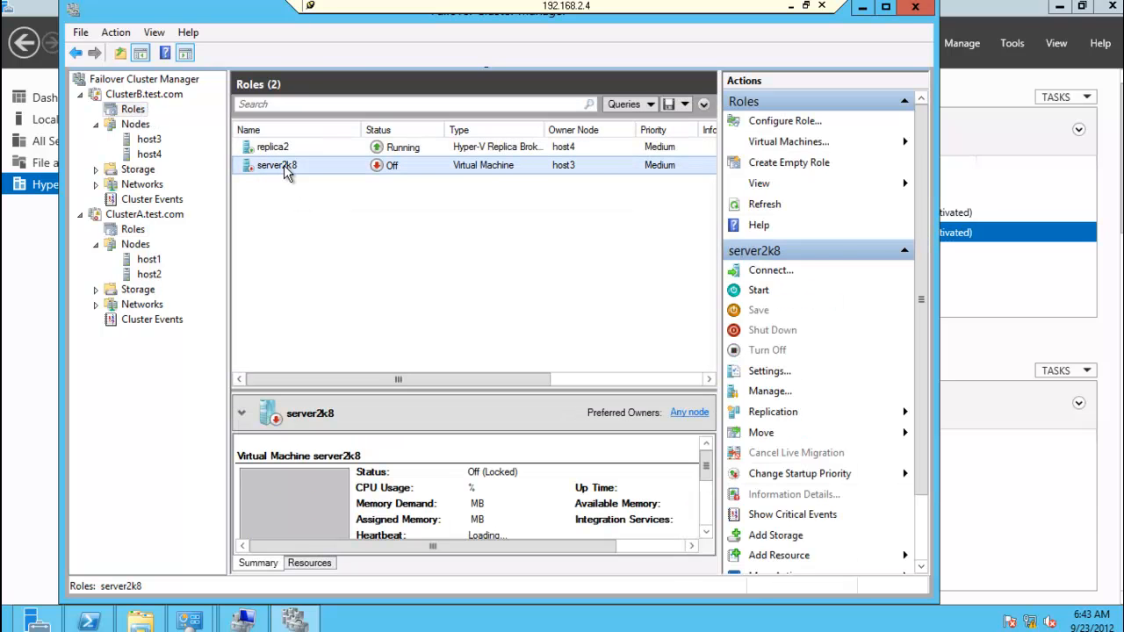
pyautogui.rightClick(284, 165)
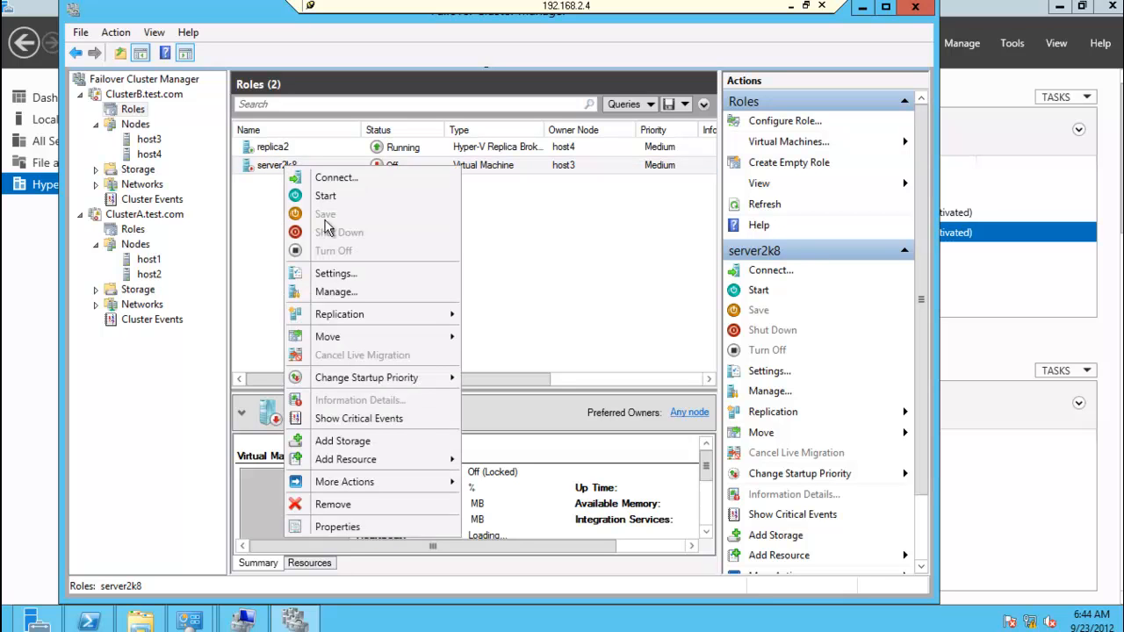
pyautogui.moveTo(362, 323)
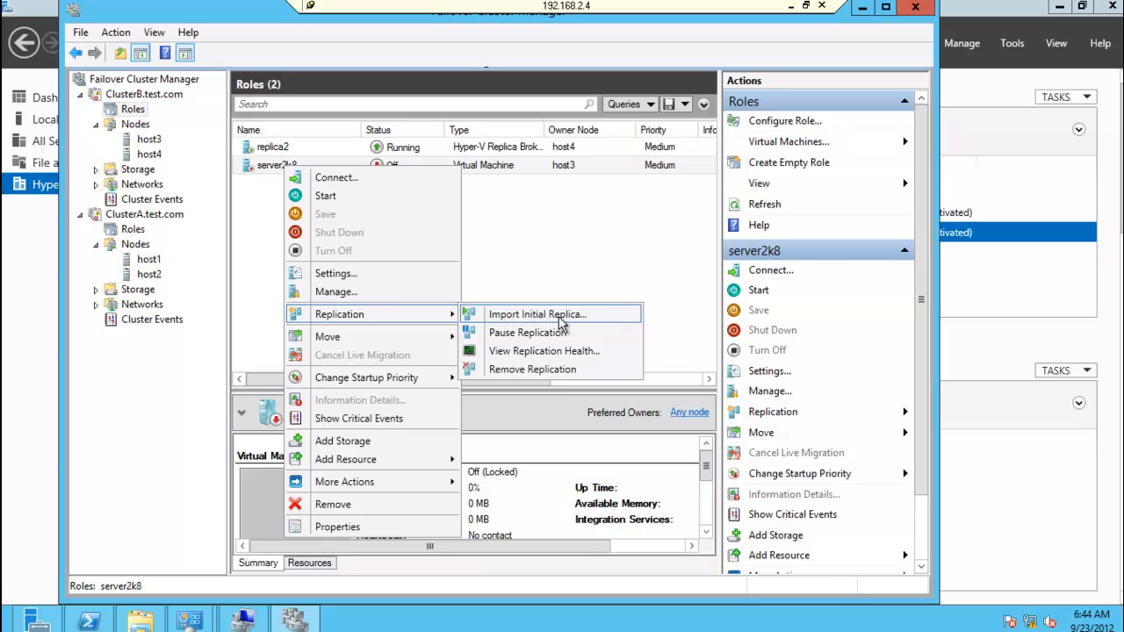
pyautogui.click(574, 358)
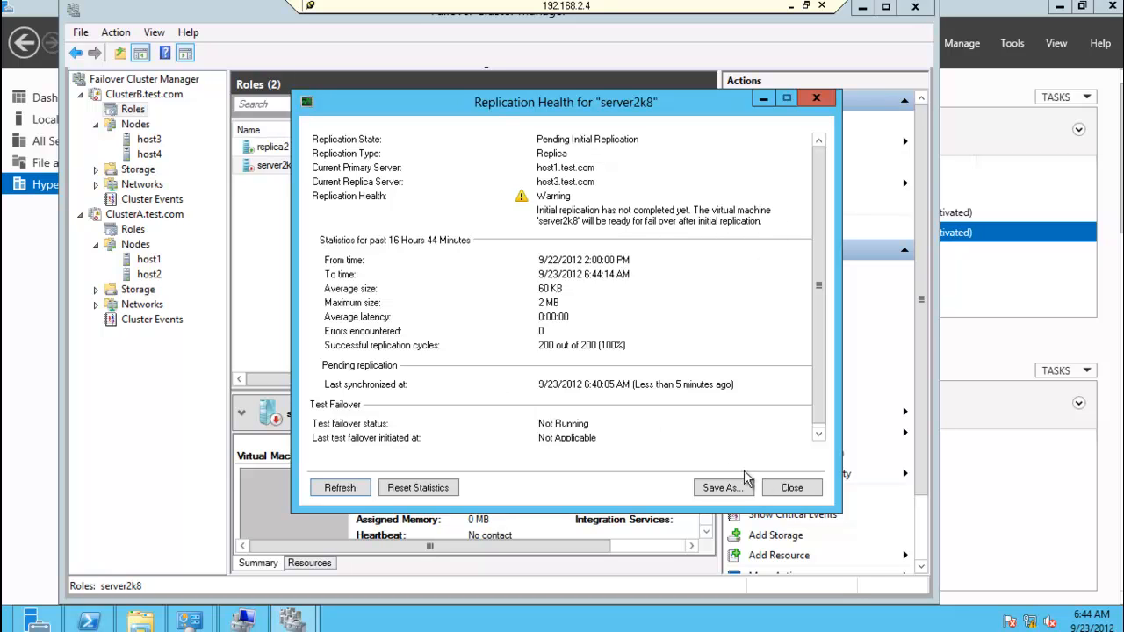
pyautogui.click(792, 487)
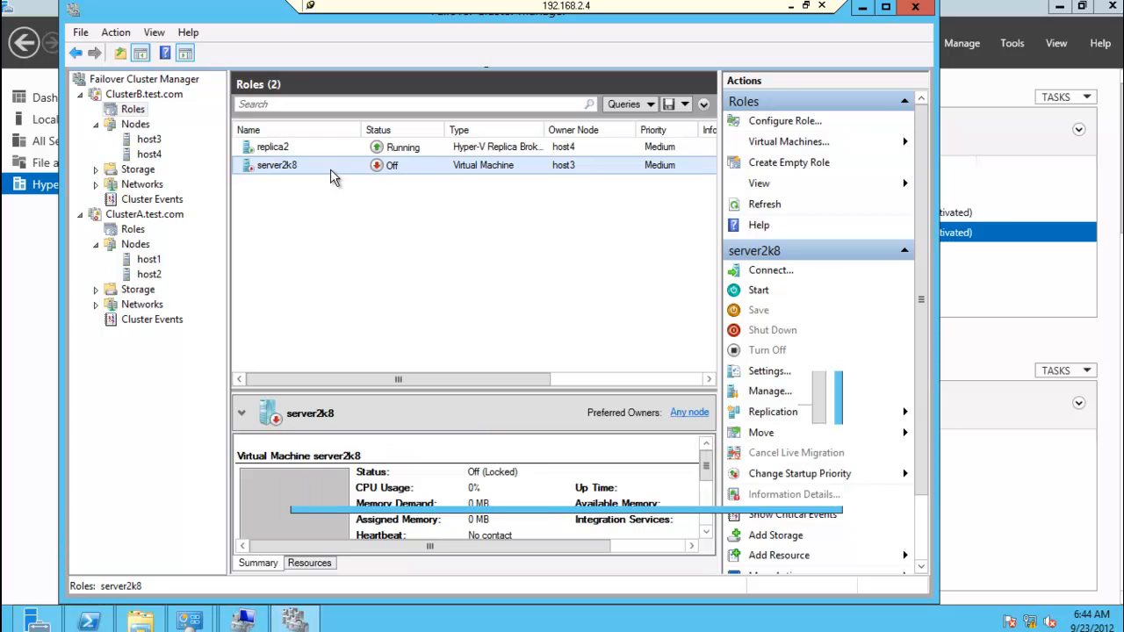
pyautogui.rightClick(331, 169)
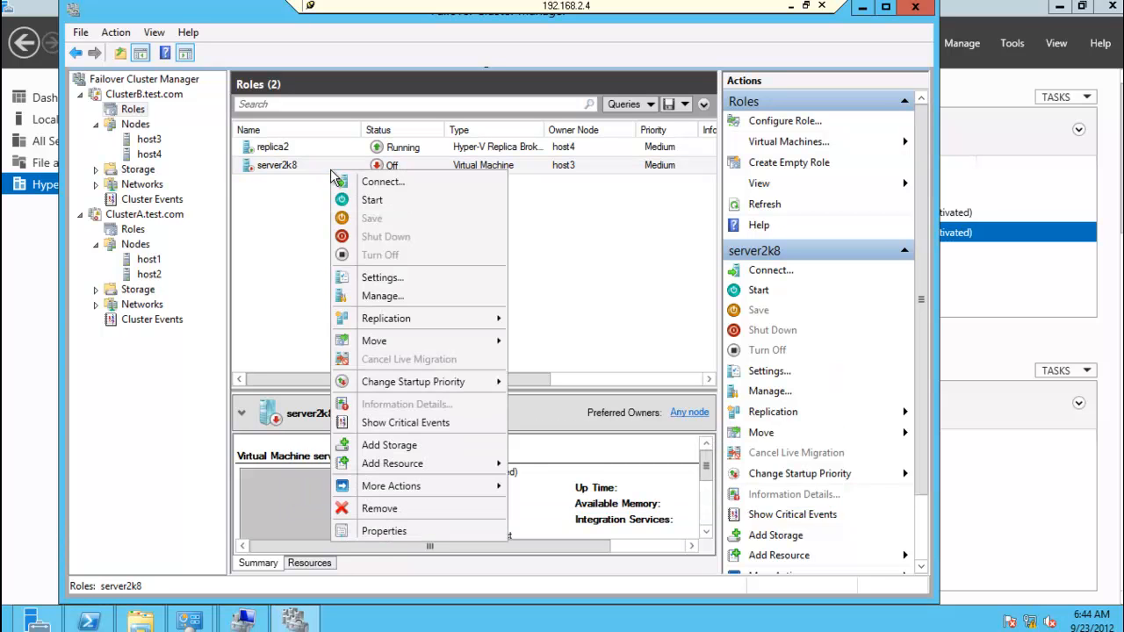
pyautogui.click(244, 231)
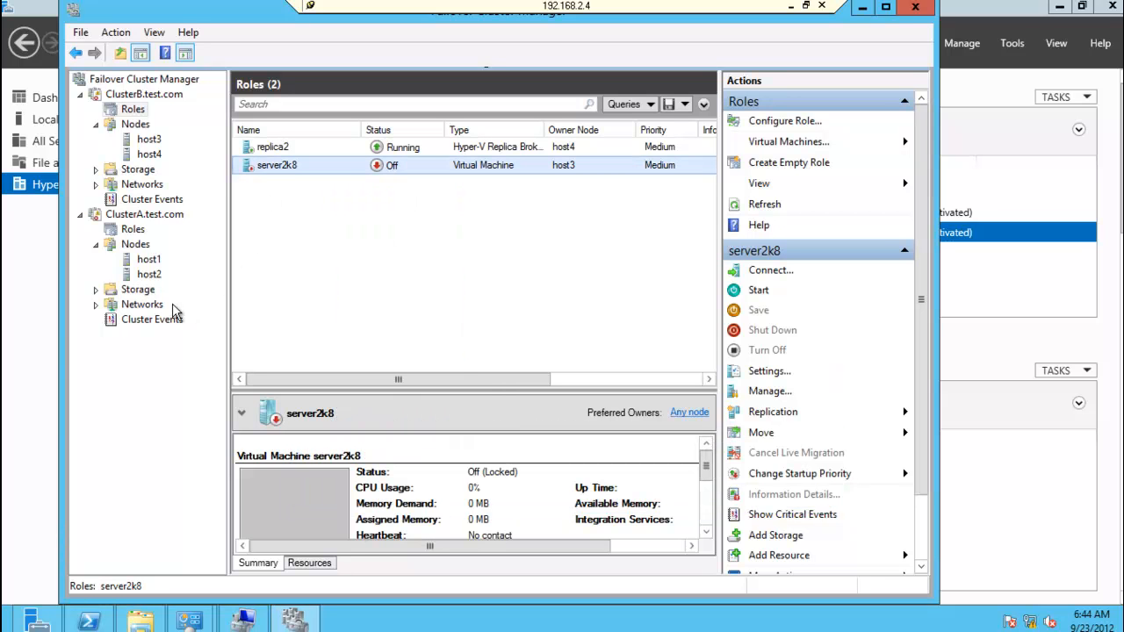
# Step: Connect to the console of the running server2k8 virtual machine on ClusterA
pyautogui.click(133, 229)
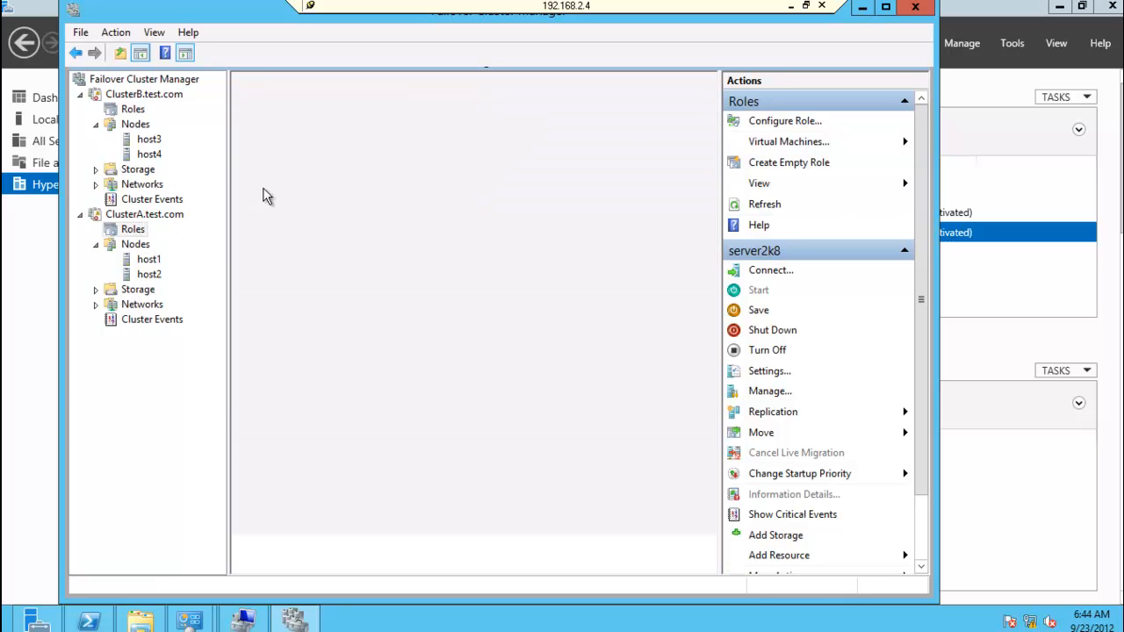
pyautogui.rightClick(281, 173)
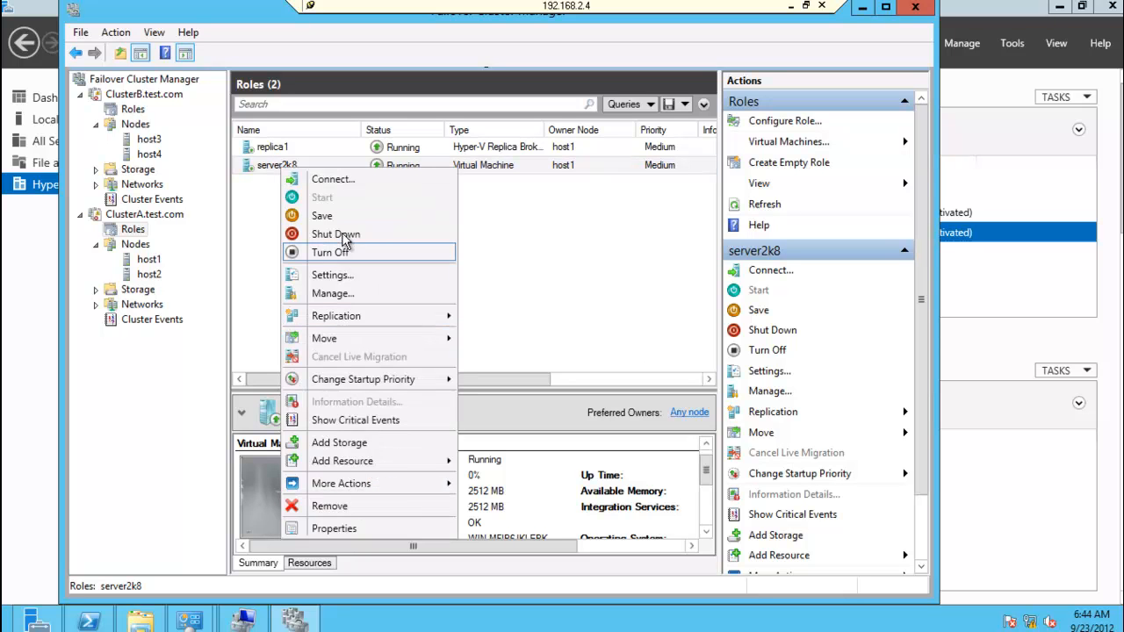
pyautogui.click(342, 179)
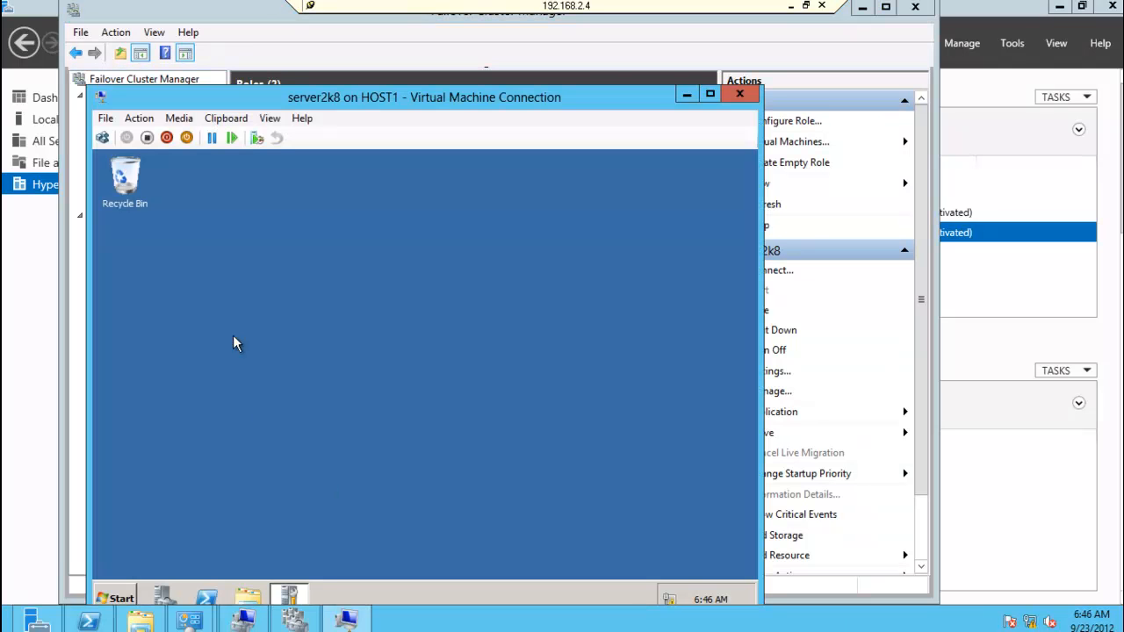
# Step: Create a rich text document named "New document TEST" on server2k8's desktop and minimize the virtual machine window
pyautogui.rightClick(251, 315)
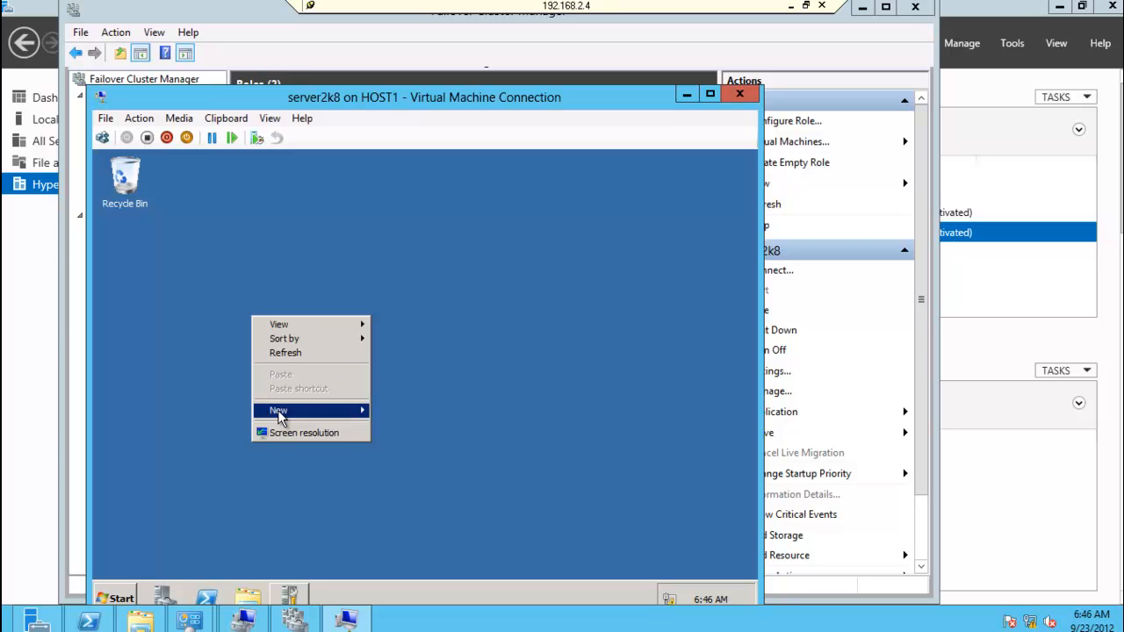
pyautogui.moveTo(277, 410)
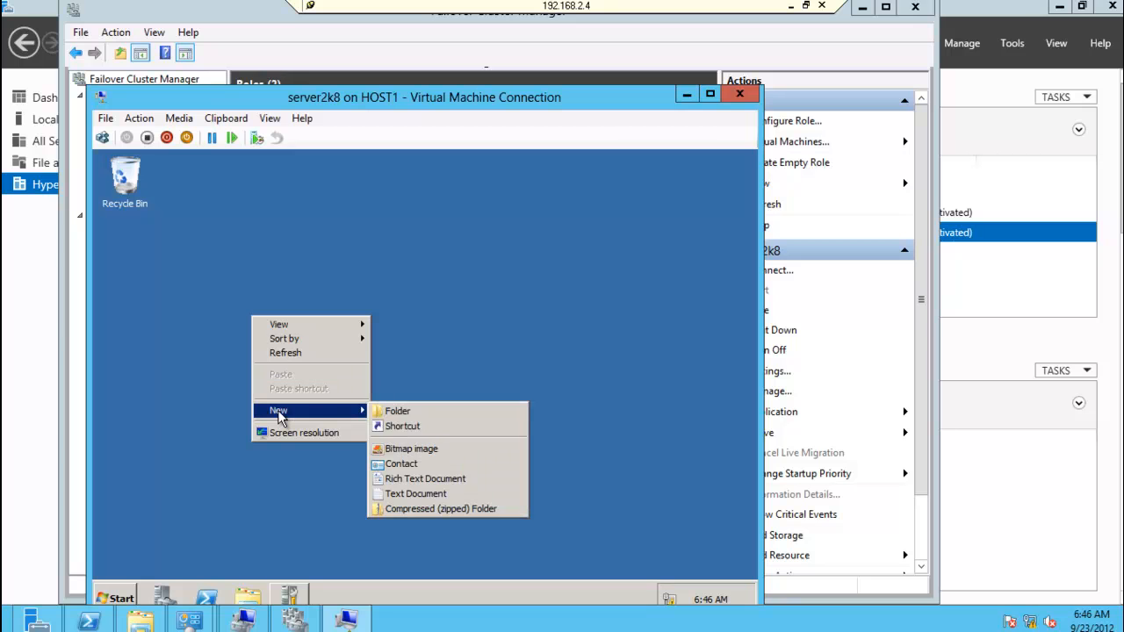
pyautogui.click(466, 480)
pyautogui.write('N')
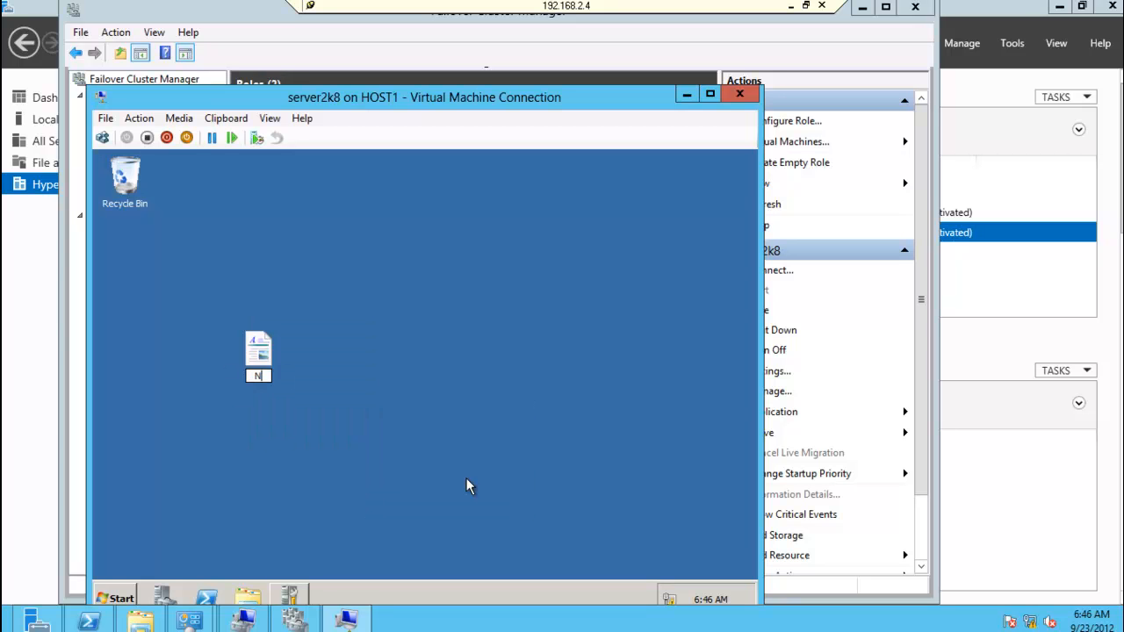
pyautogui.write('ew document TEST')
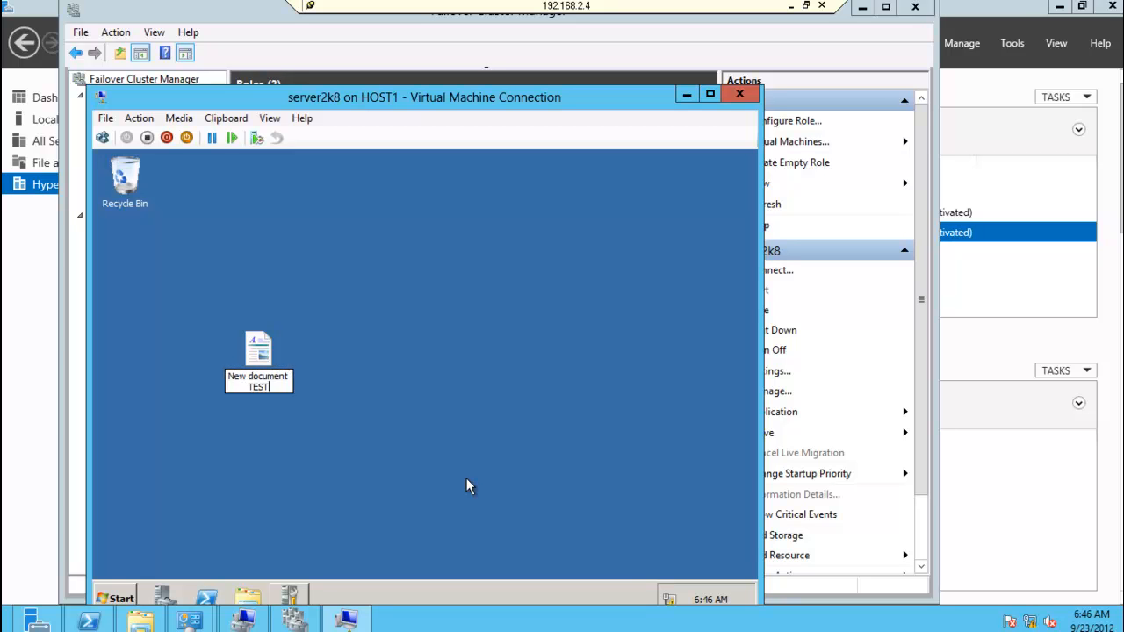
pyautogui.press('Return')
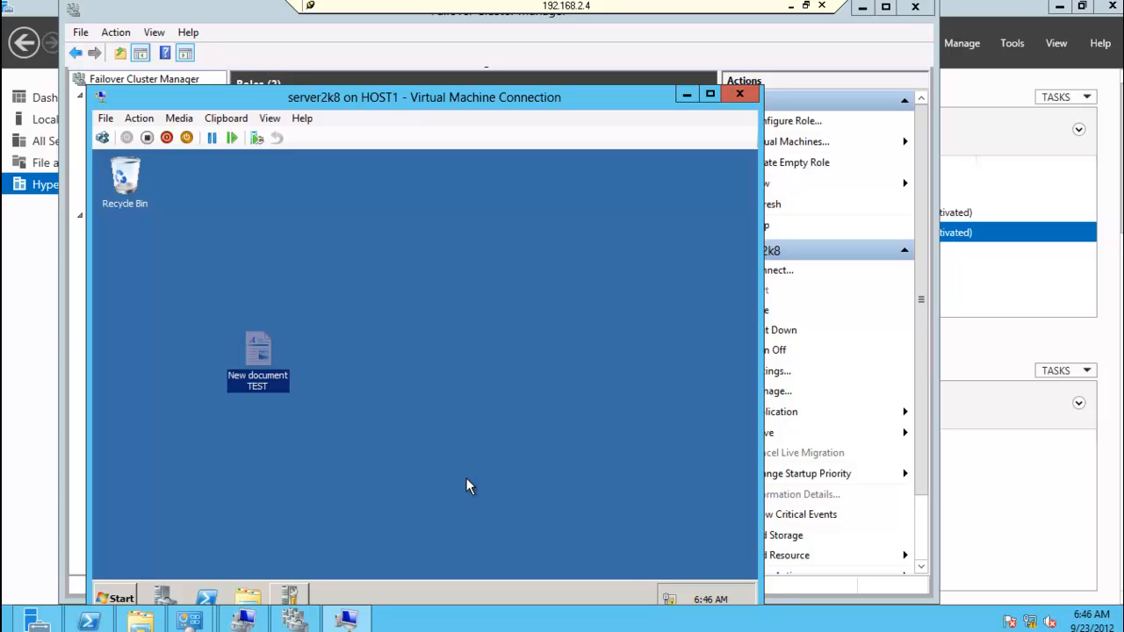
pyautogui.click(433, 342)
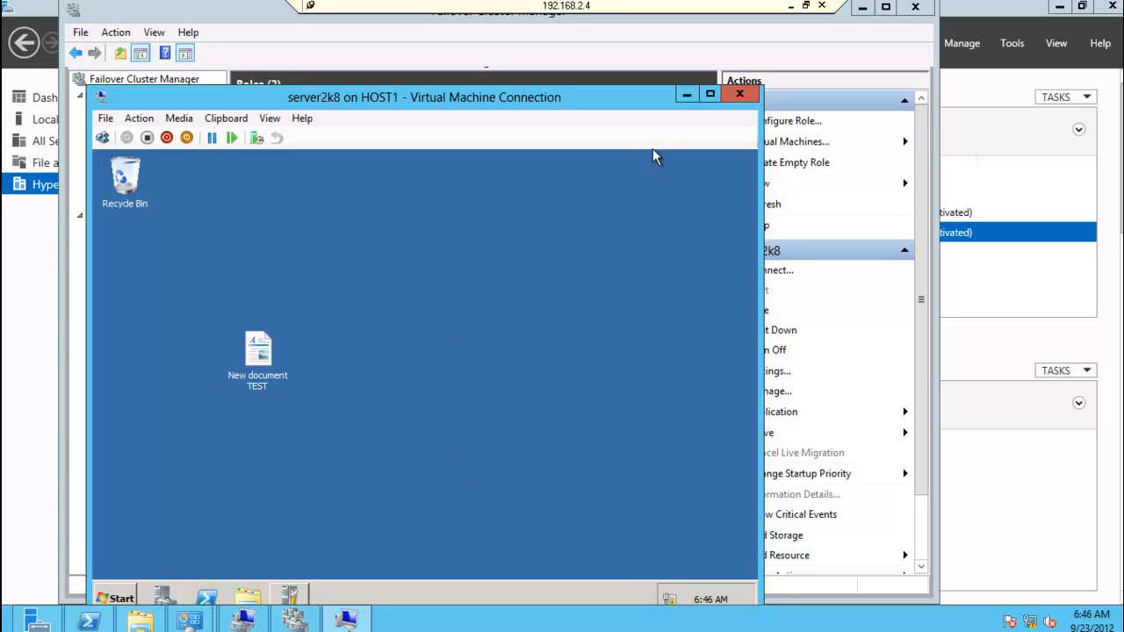
pyautogui.click(692, 95)
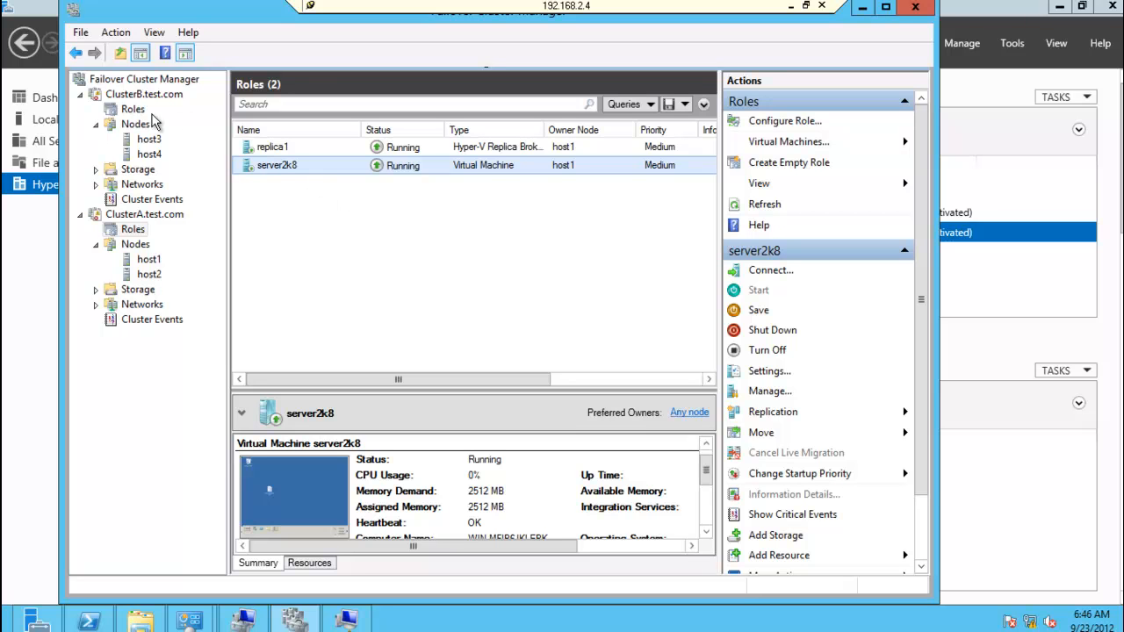
# Step: Move the server2k8 replica on ClusterB with Quick Migration to the best possible node
pyautogui.click(133, 111)
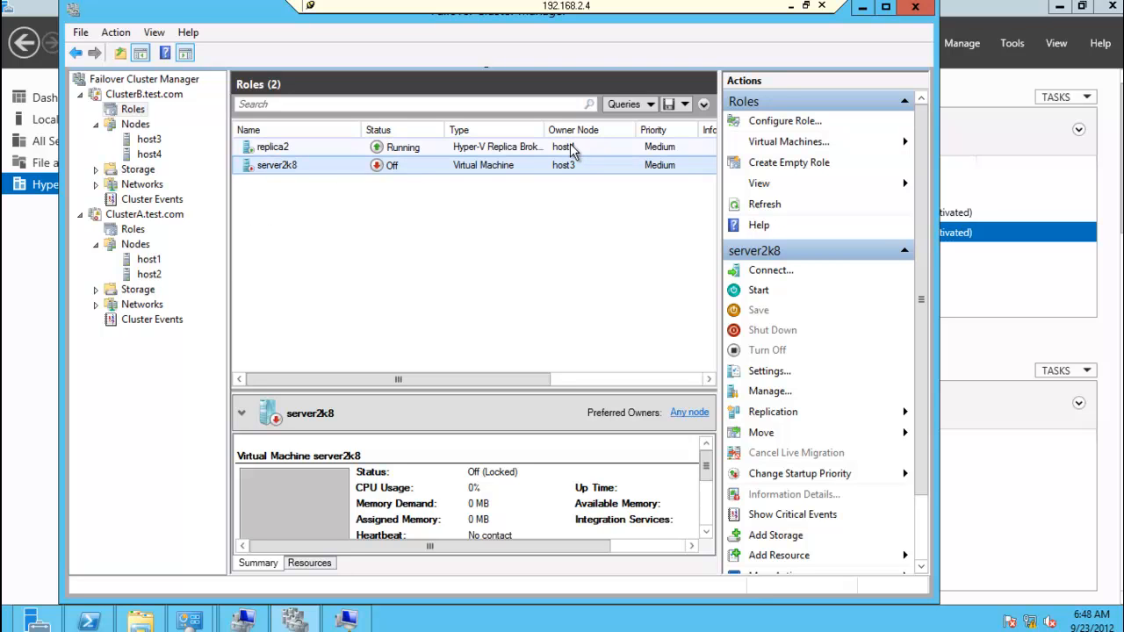
pyautogui.rightClick(279, 173)
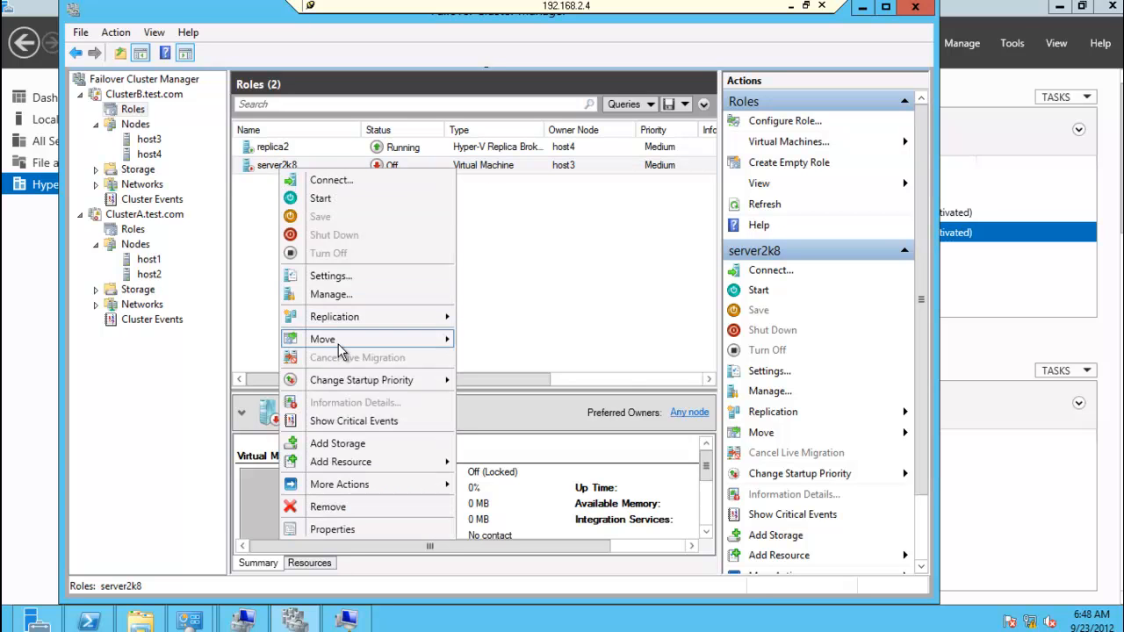
pyautogui.moveTo(340, 349)
pyautogui.moveTo(537, 362)
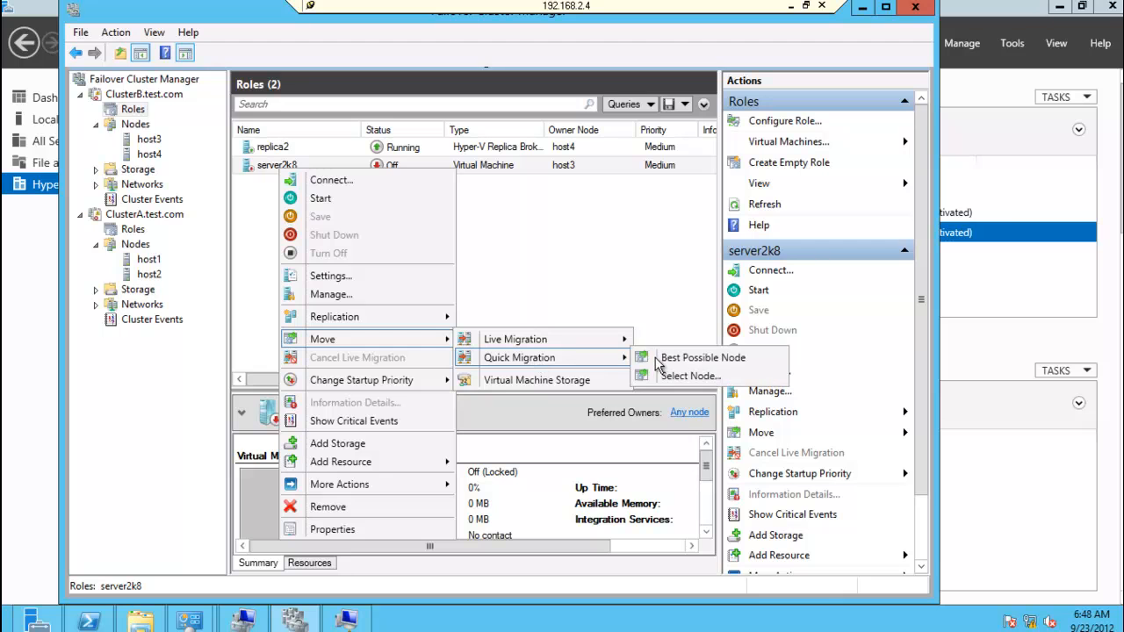
pyautogui.click(689, 358)
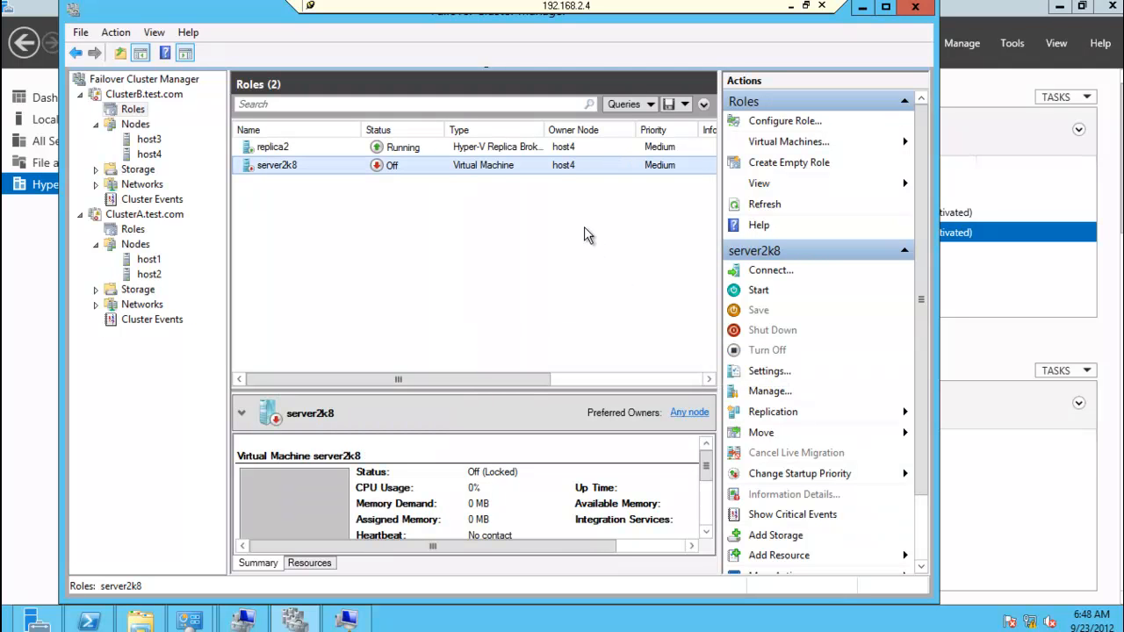
pyautogui.rightClick(139, 111)
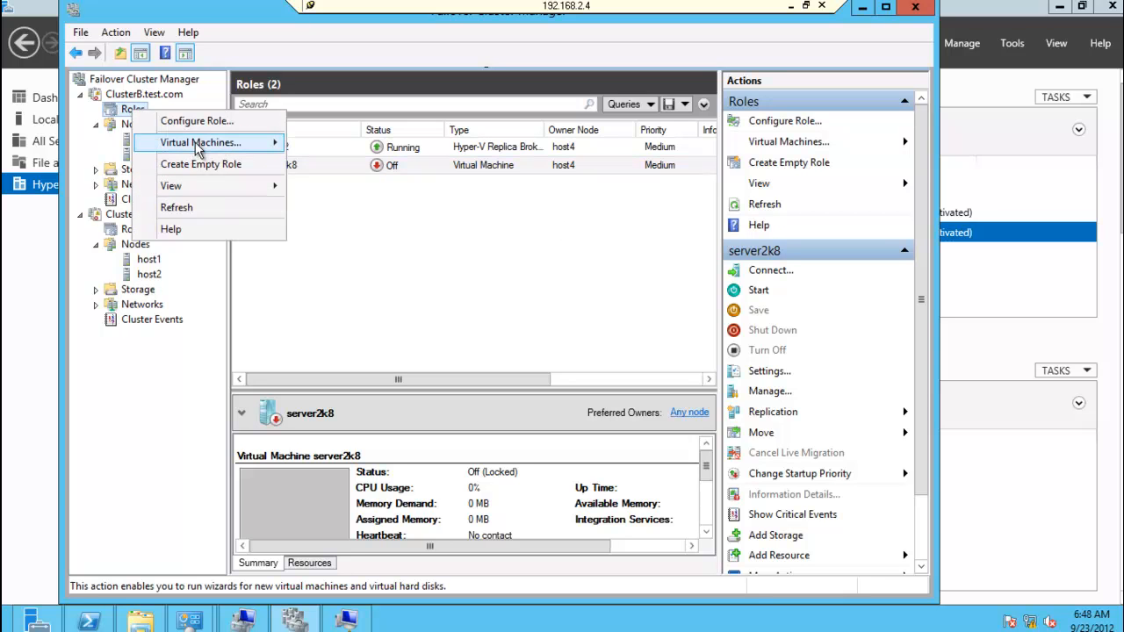
pyautogui.moveTo(200, 145)
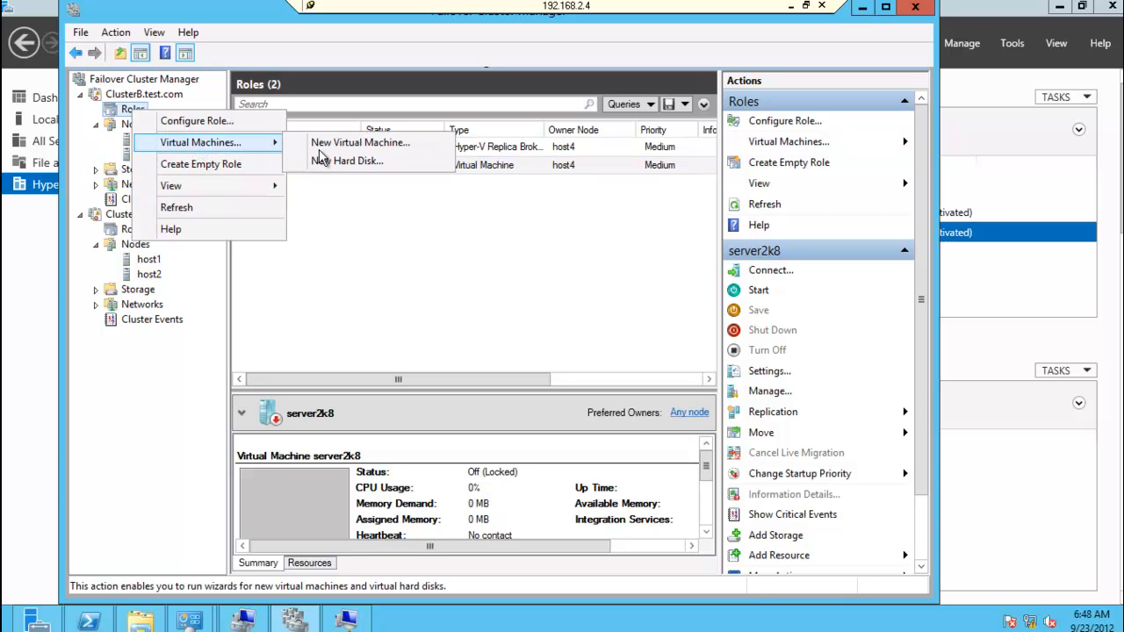
pyautogui.click(405, 236)
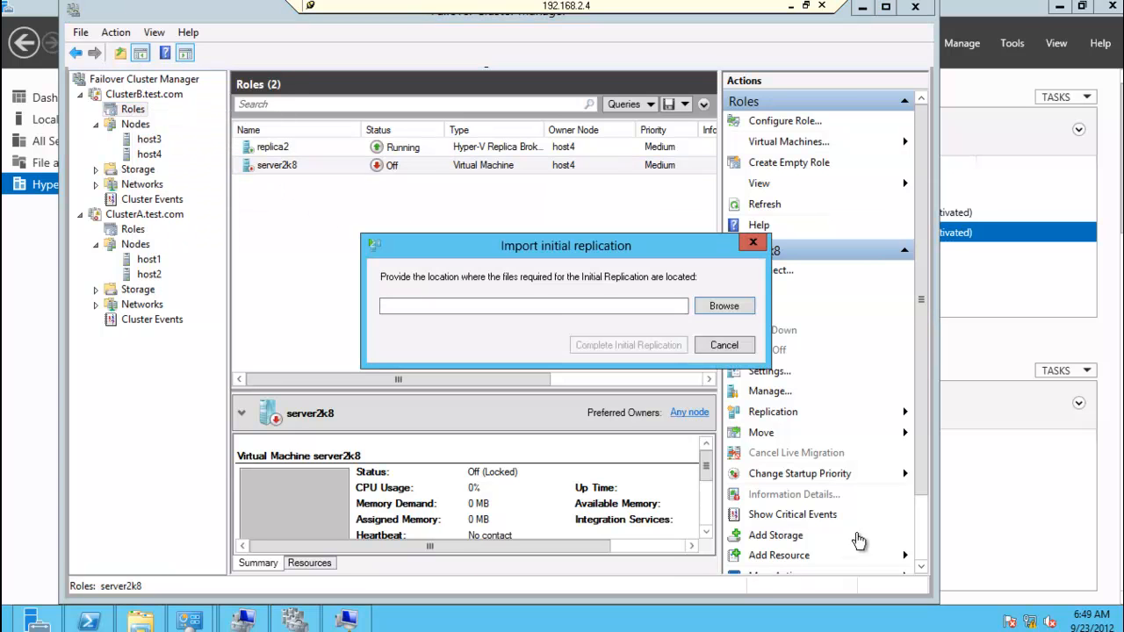
pyautogui.click(719, 347)
# Step: Import the initial replication for server2k8 on ClusterB from the folder C:\PerfLogs\server2k8_4E485037-C20E-4BA4-8348-8635D7902B0B
pyautogui.rightClick(430, 164)
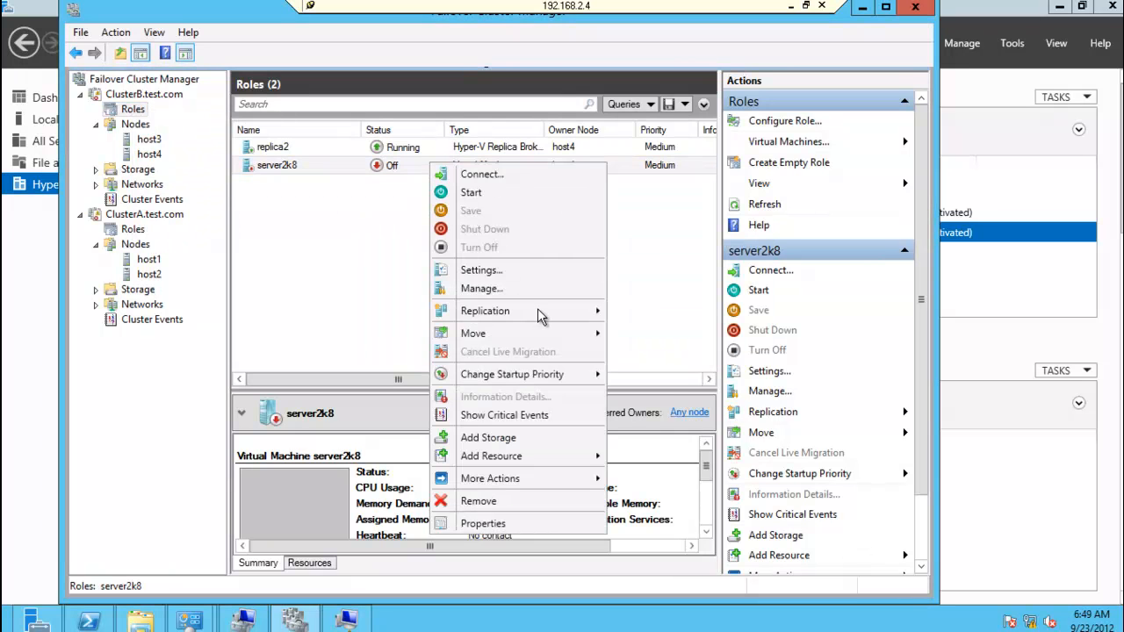
pyautogui.moveTo(539, 309)
pyautogui.click(677, 313)
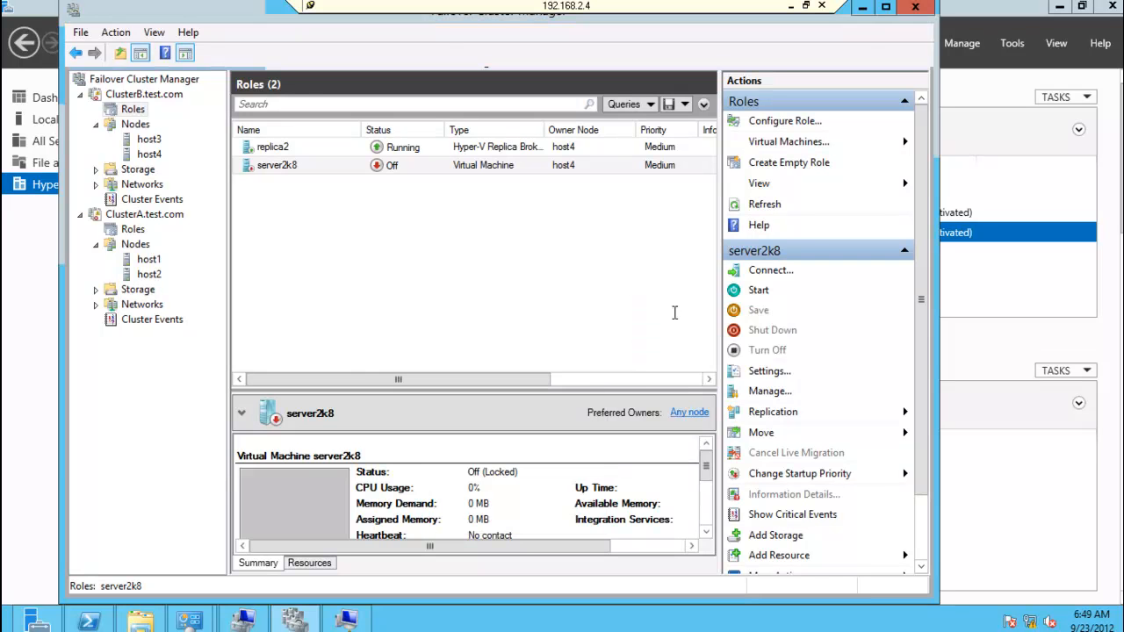
pyautogui.click(707, 309)
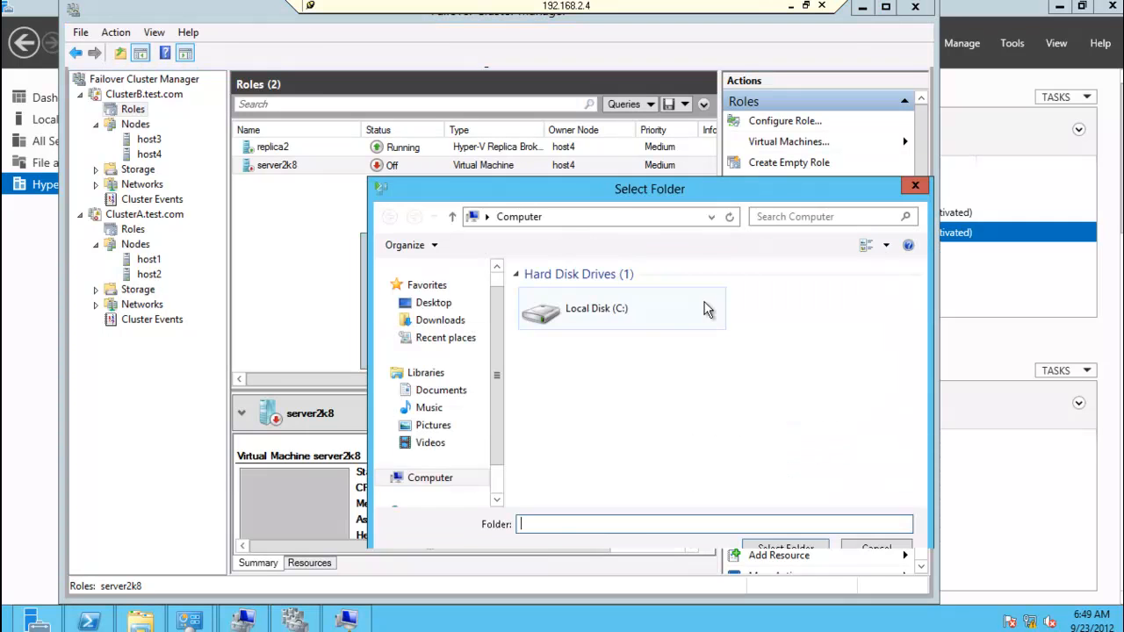
pyautogui.click(629, 309)
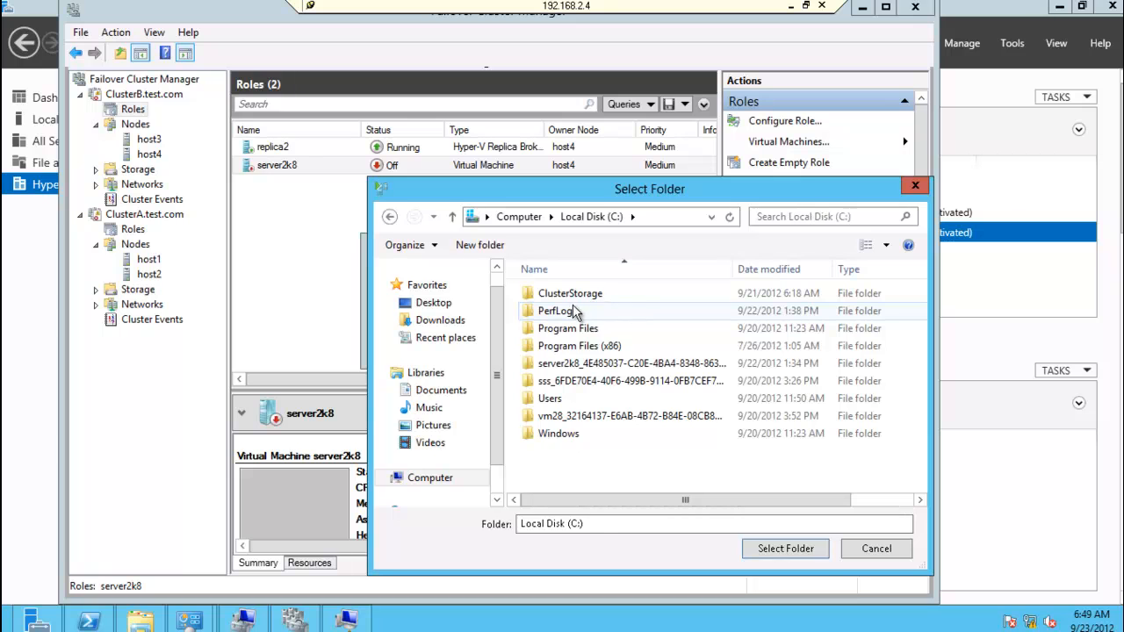
pyautogui.doubleClick(566, 312)
pyautogui.doubleClick(569, 293)
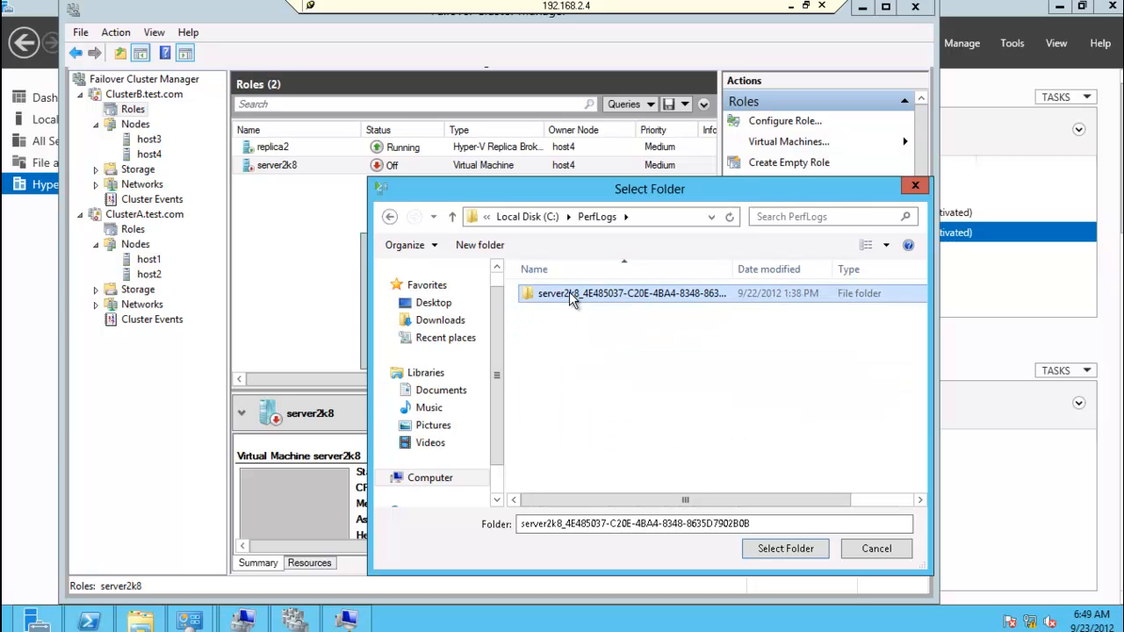
pyautogui.click(786, 550)
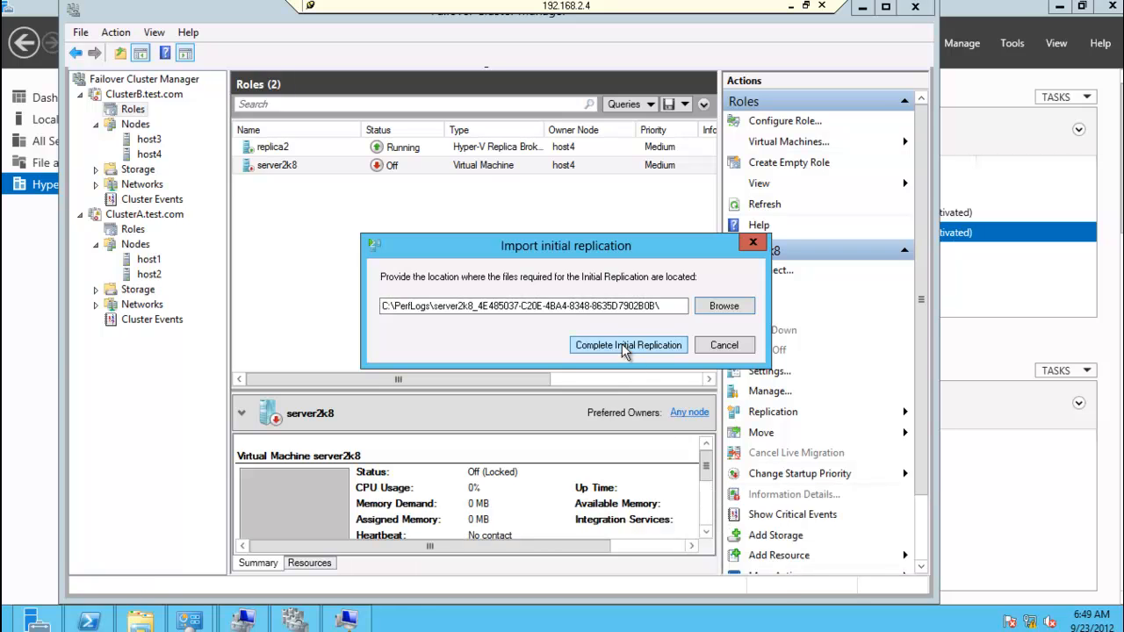
pyautogui.click(622, 344)
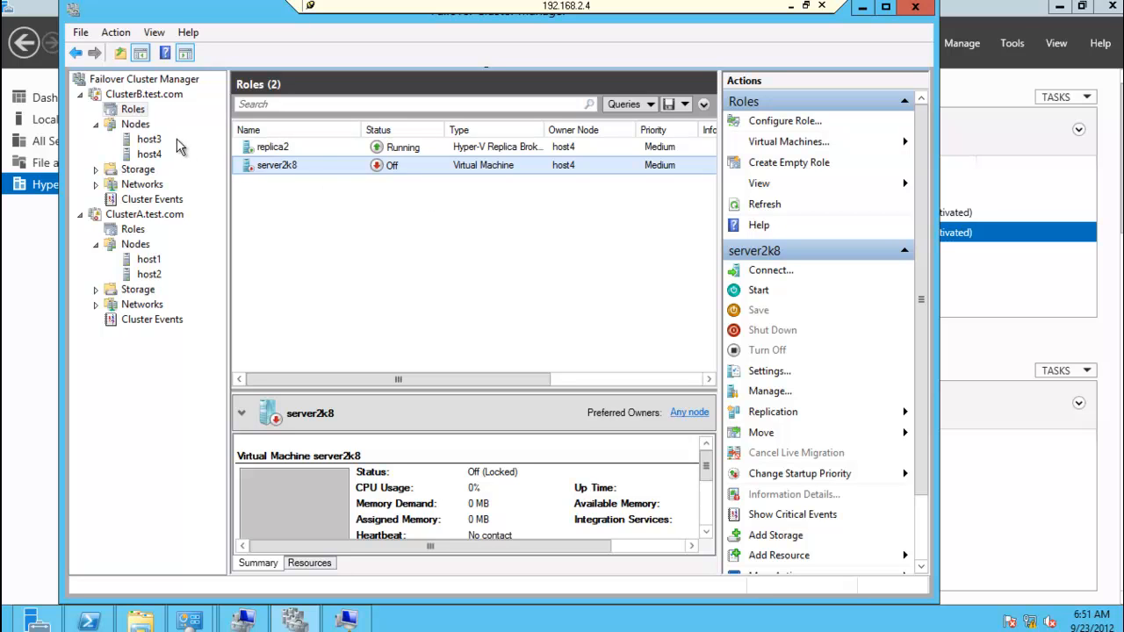
# Step: View the replication health of server2k8 on ClusterB after the initial replication import
pyautogui.rightClick(272, 166)
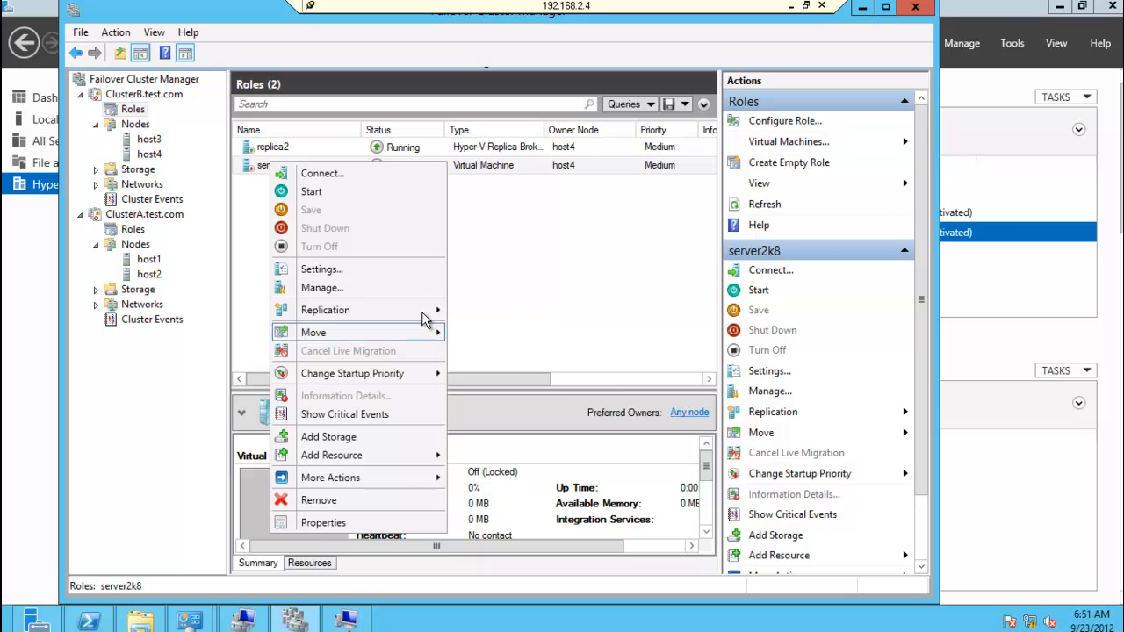
pyautogui.moveTo(425, 318)
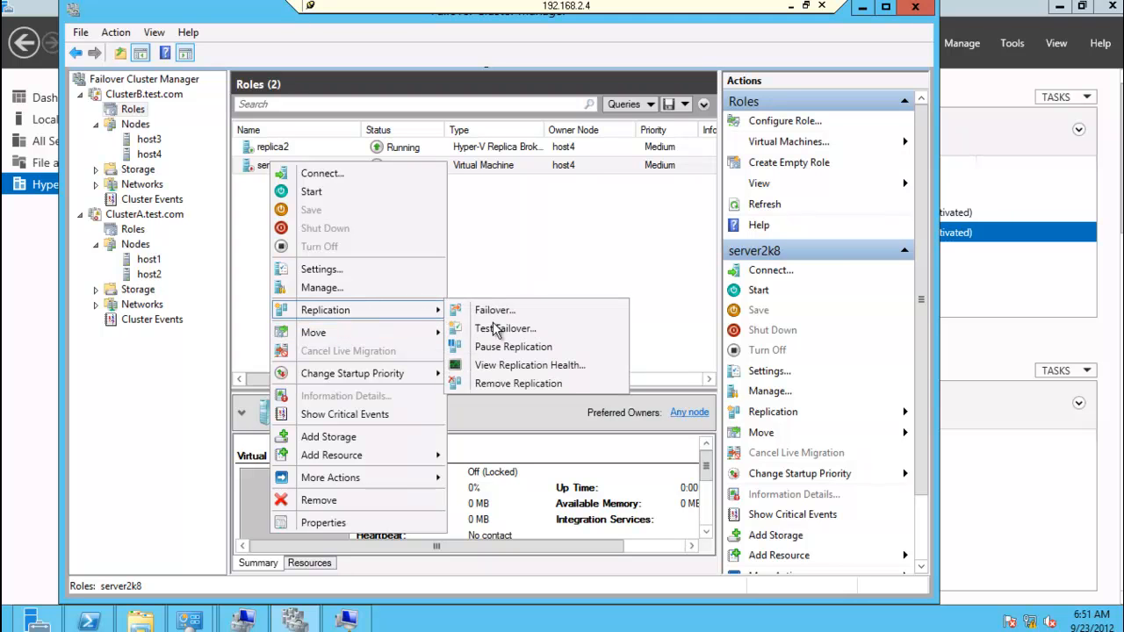
pyautogui.click(518, 369)
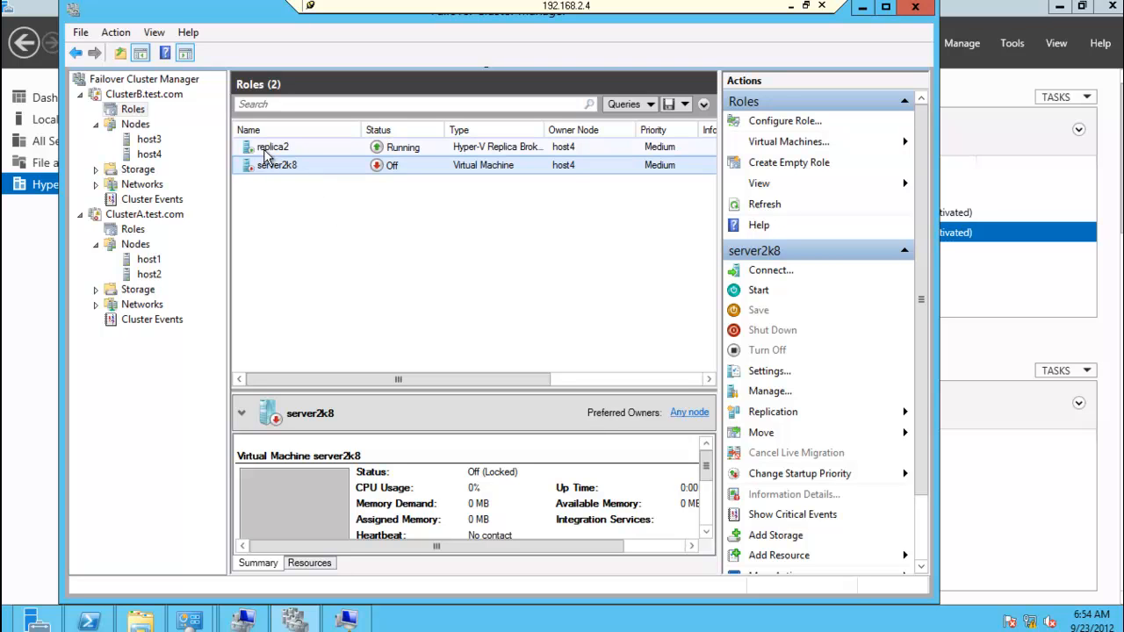
# Step: Examine the prerequisite checks and actions of a planned failover for server2k8 on ClusterA, and cancel it
pyautogui.click(134, 231)
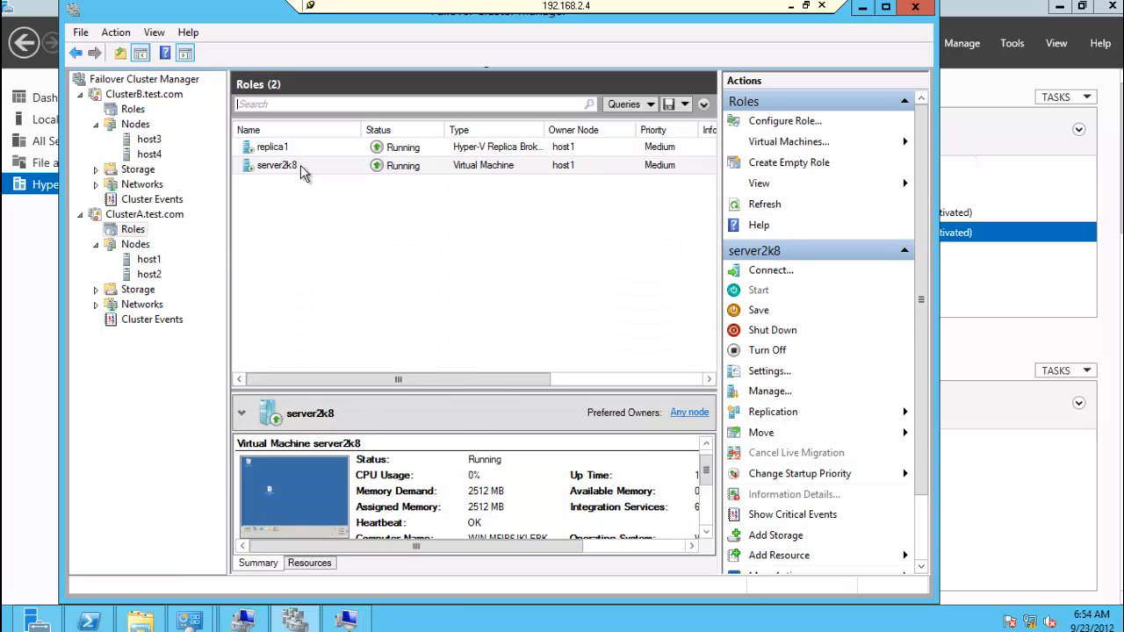
pyautogui.rightClick(300, 165)
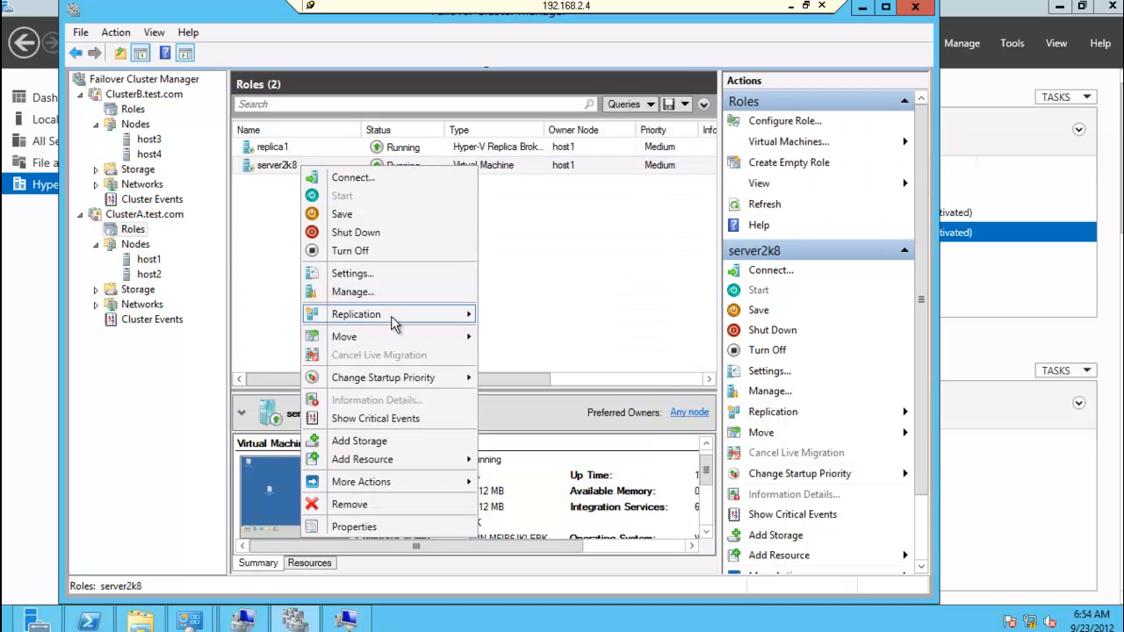
pyautogui.moveTo(395, 318)
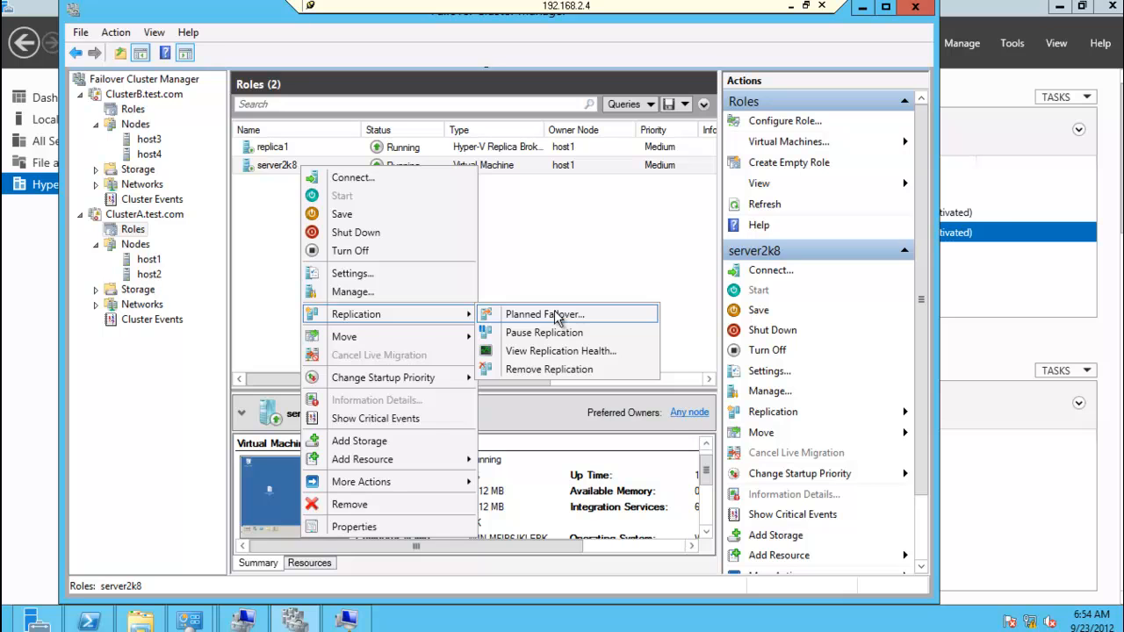
pyautogui.click(556, 315)
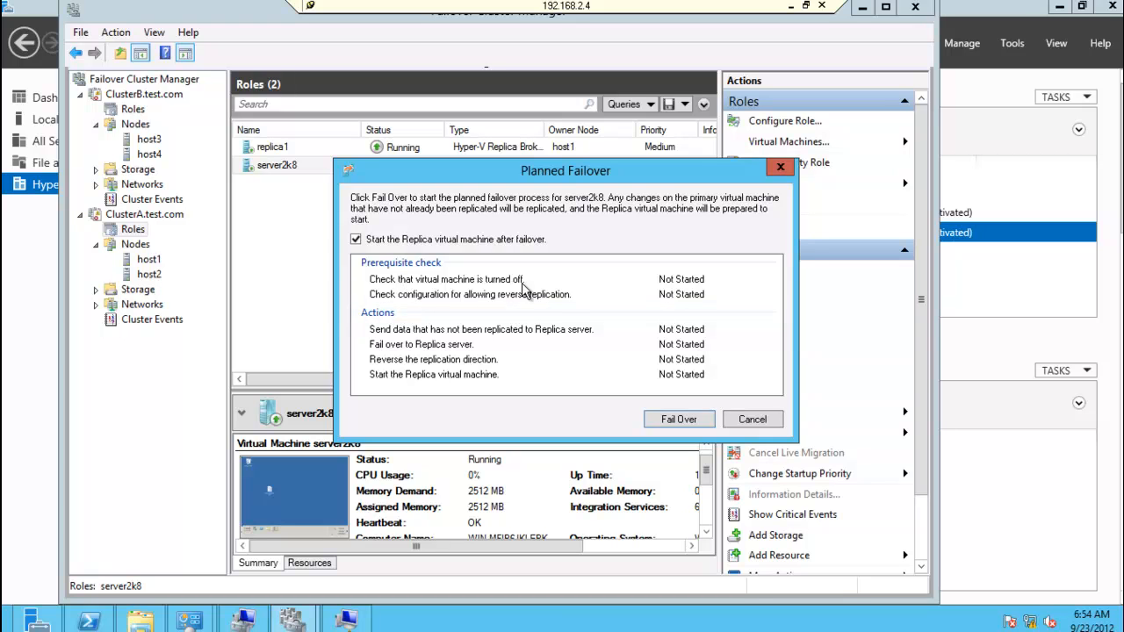
pyautogui.click(542, 300)
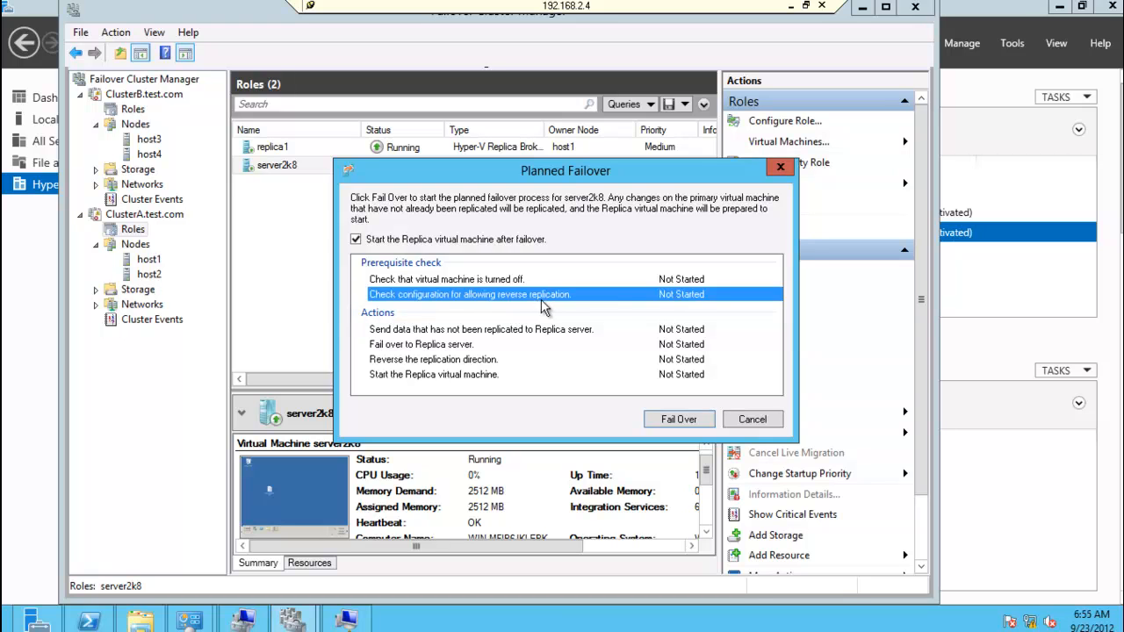
pyautogui.click(751, 419)
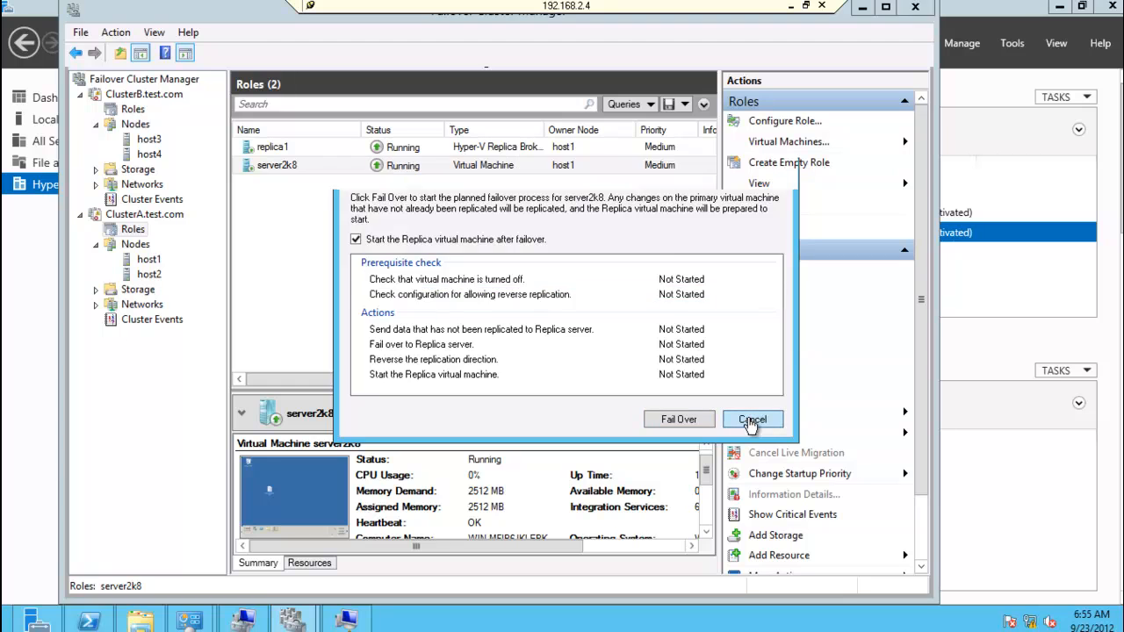
# Step: Shut down server2k8 on ClusterA and run its planned failover with the replica virtual machine set to start after failover
pyautogui.rightClick(308, 164)
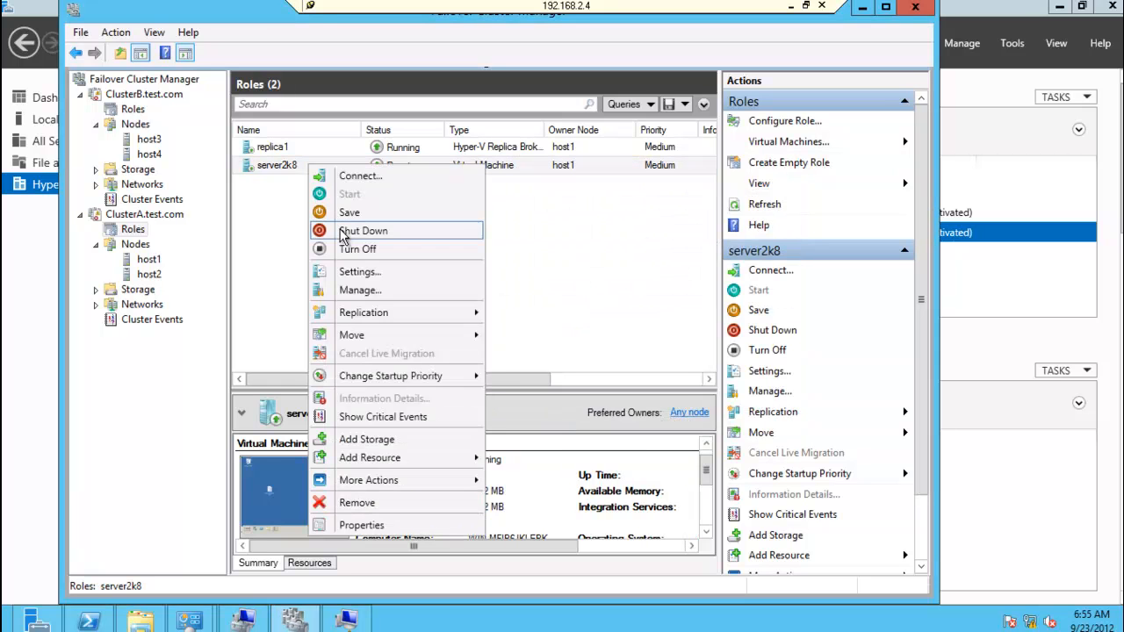
pyautogui.click(341, 232)
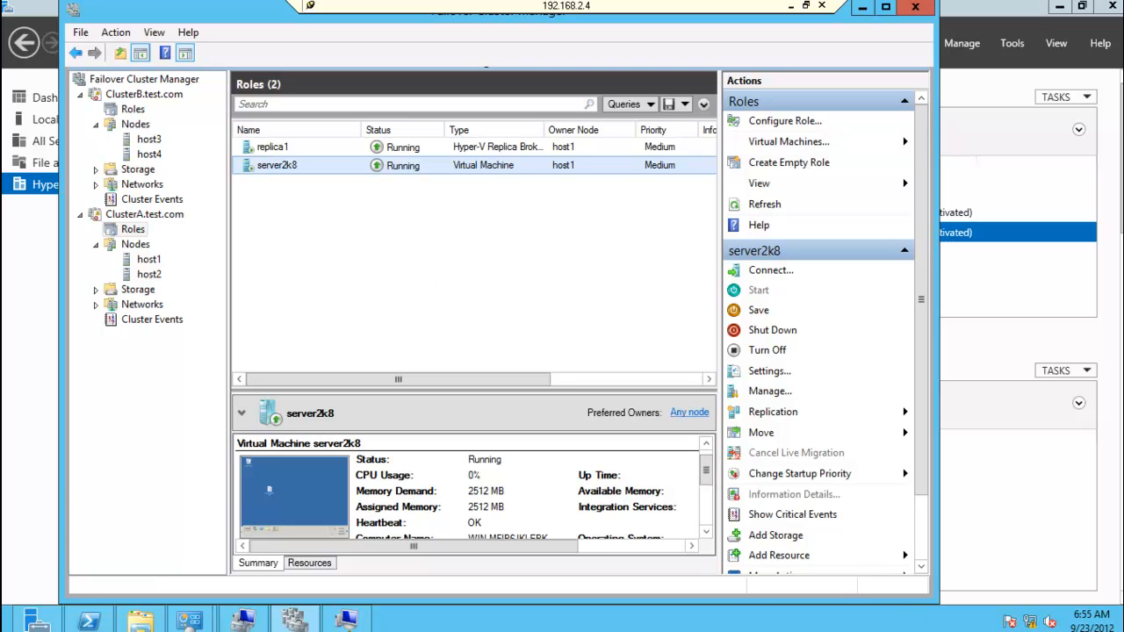
pyautogui.click(272, 167)
pyautogui.rightClick(272, 167)
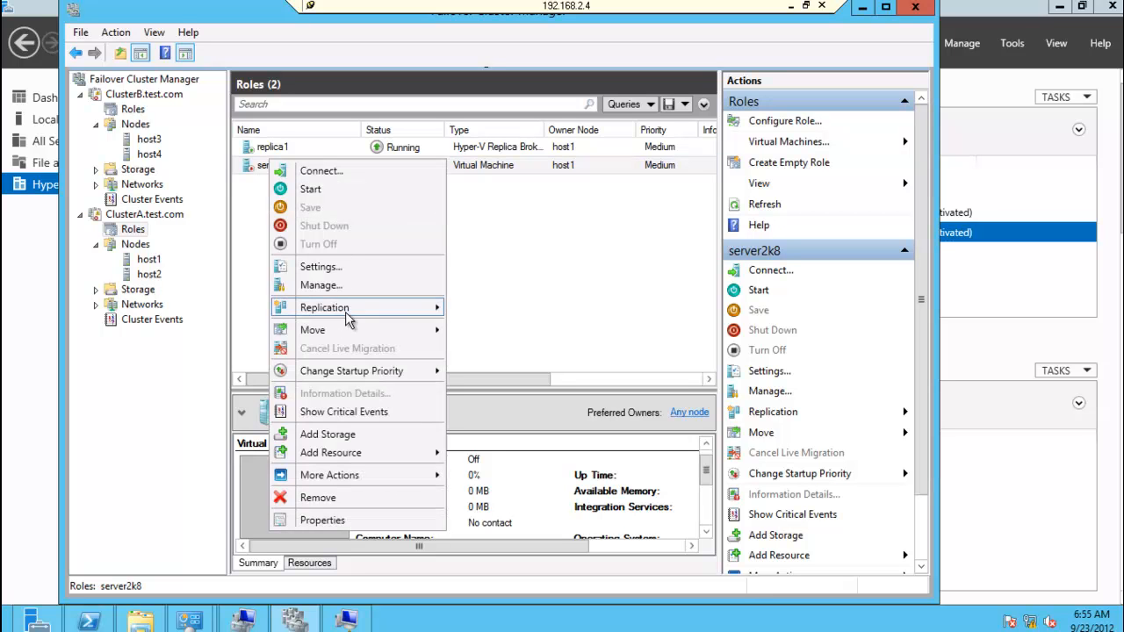
pyautogui.moveTo(351, 307)
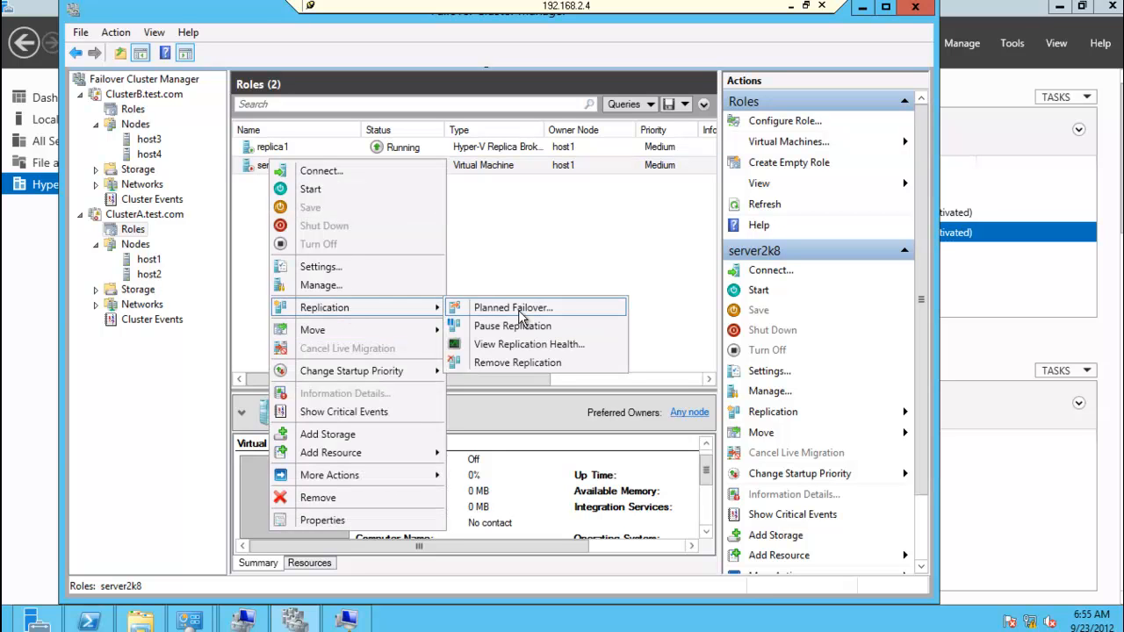
pyautogui.click(518, 310)
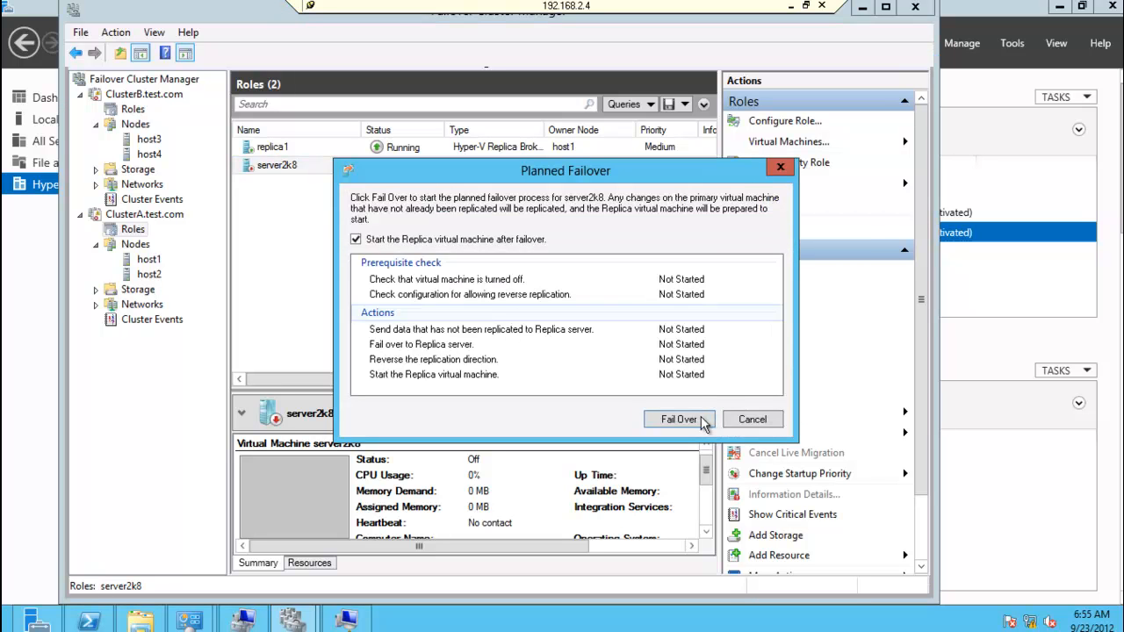
pyautogui.click(702, 421)
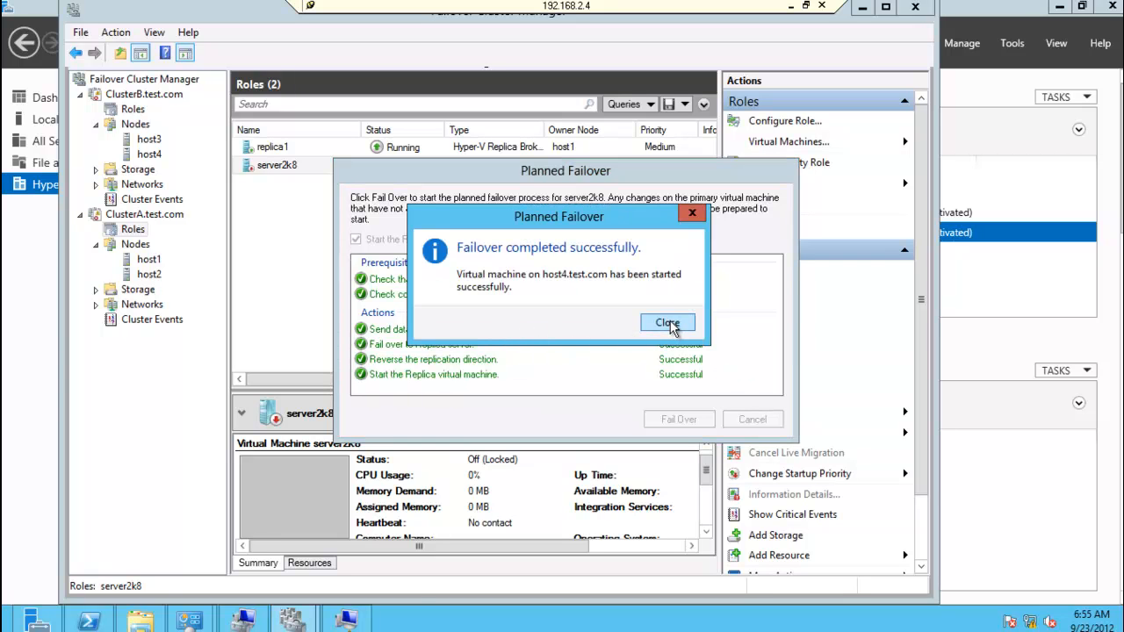
pyautogui.click(667, 323)
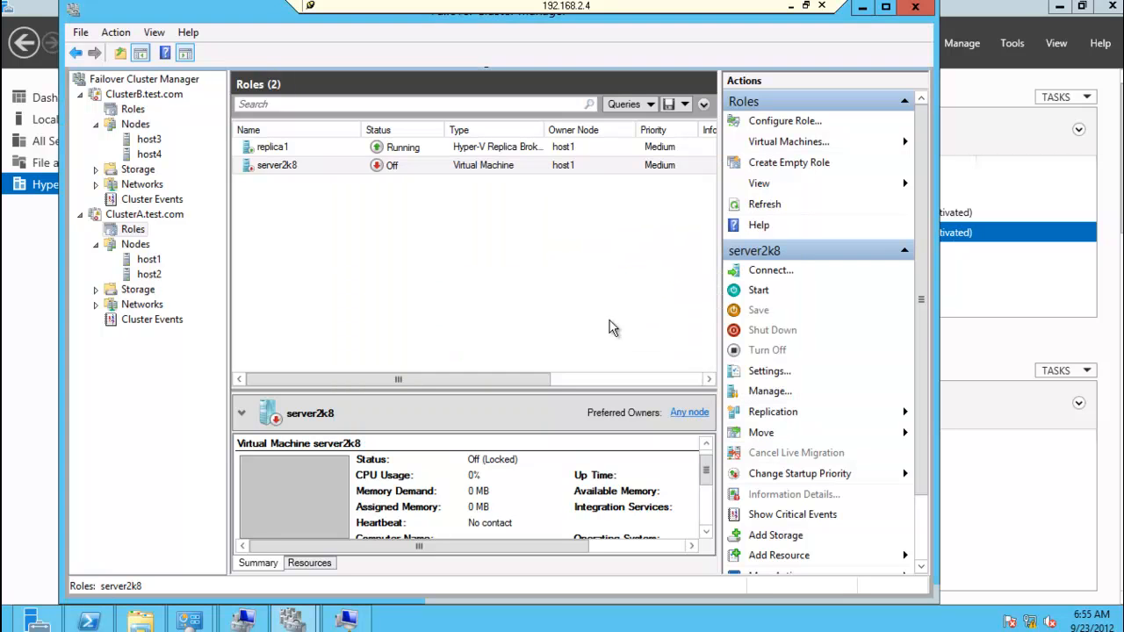
# Step: Connect to the console of the running server2k8 virtual machine on ClusterB's host4 node
pyautogui.click(157, 154)
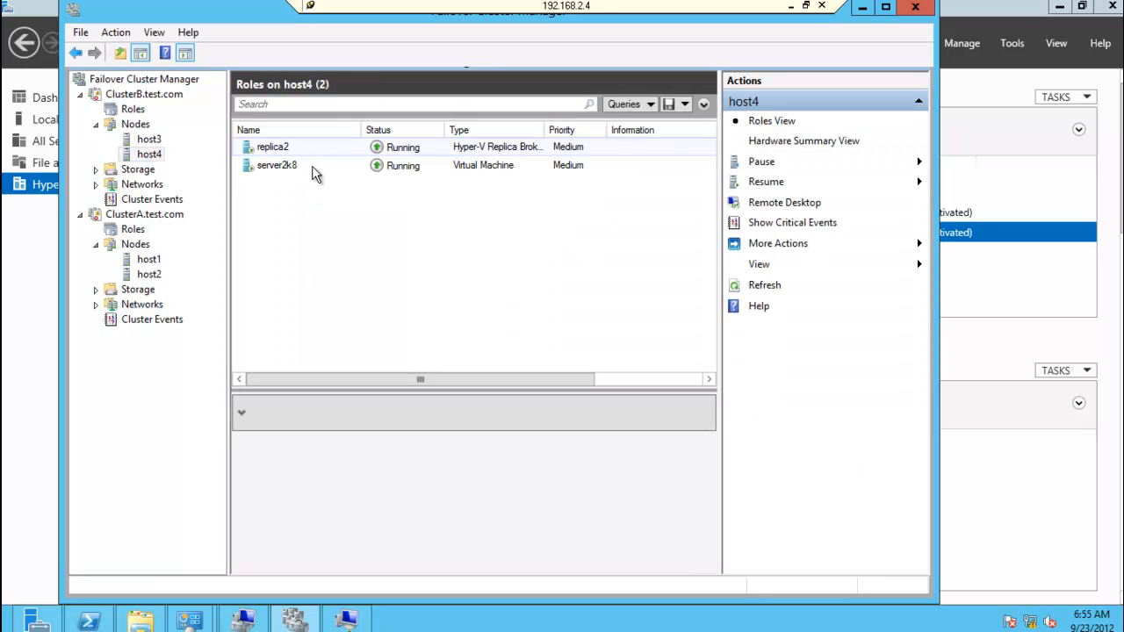
pyautogui.click(292, 169)
pyautogui.rightClick(292, 169)
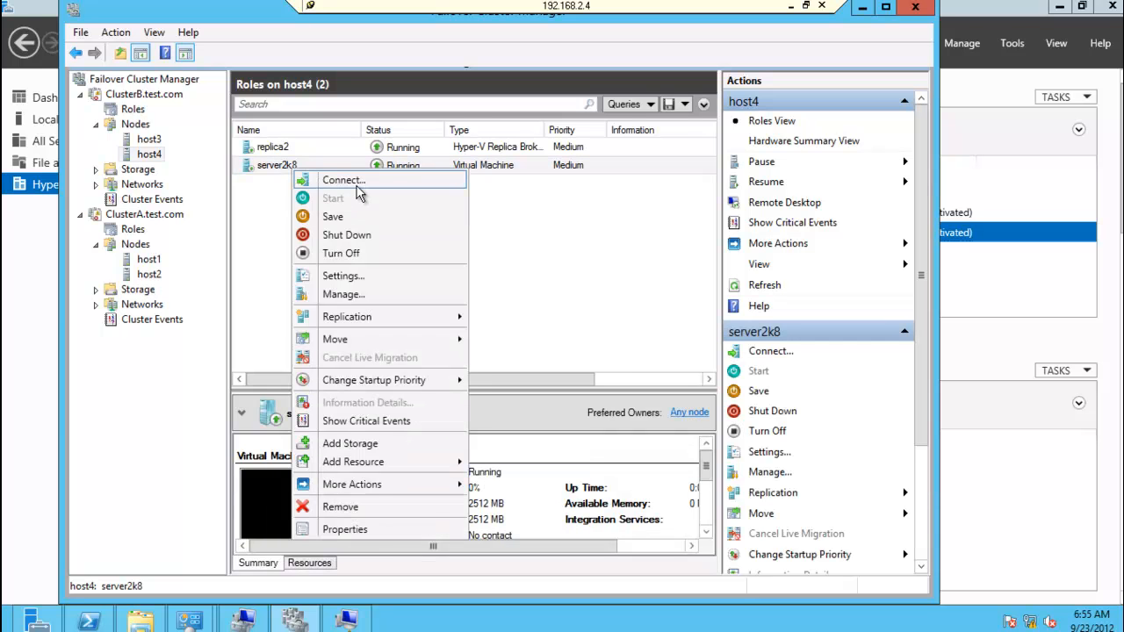
pyautogui.click(358, 189)
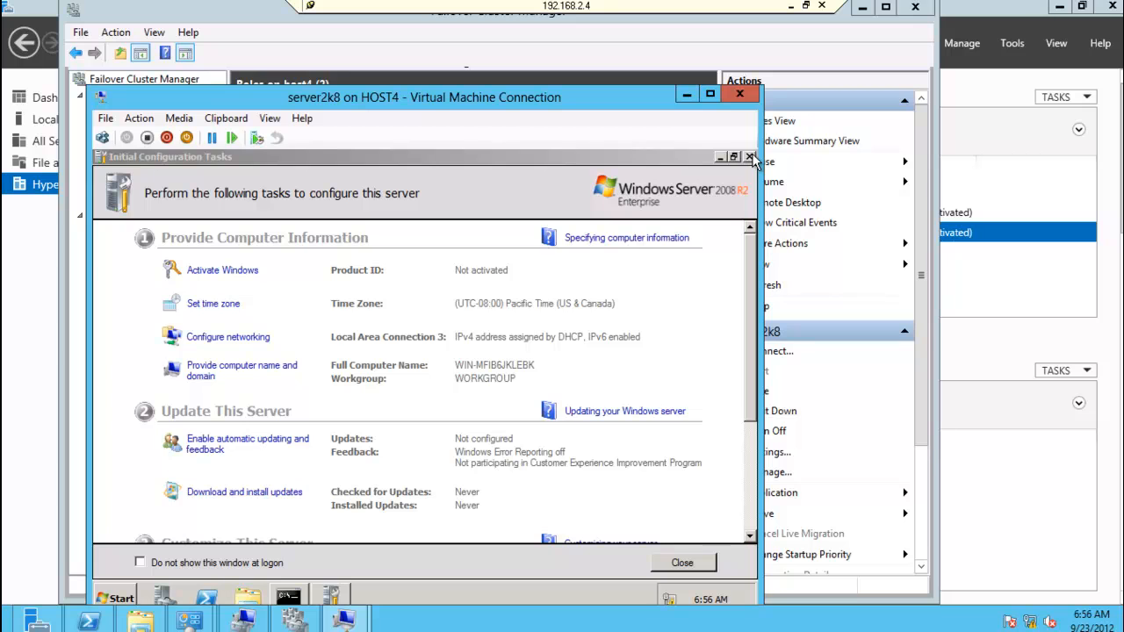
# Step: Close the Initial Configuration Tasks and Server Manager windows inside server2k8 to reveal its desktop
pyautogui.click(750, 157)
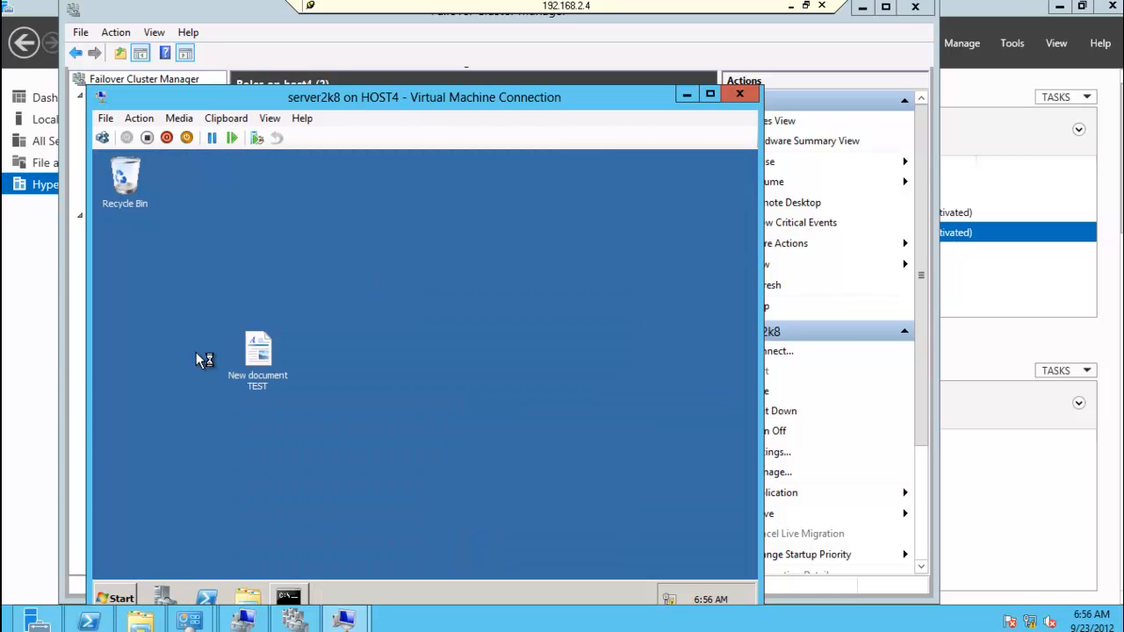
pyautogui.rightClick(407, 263)
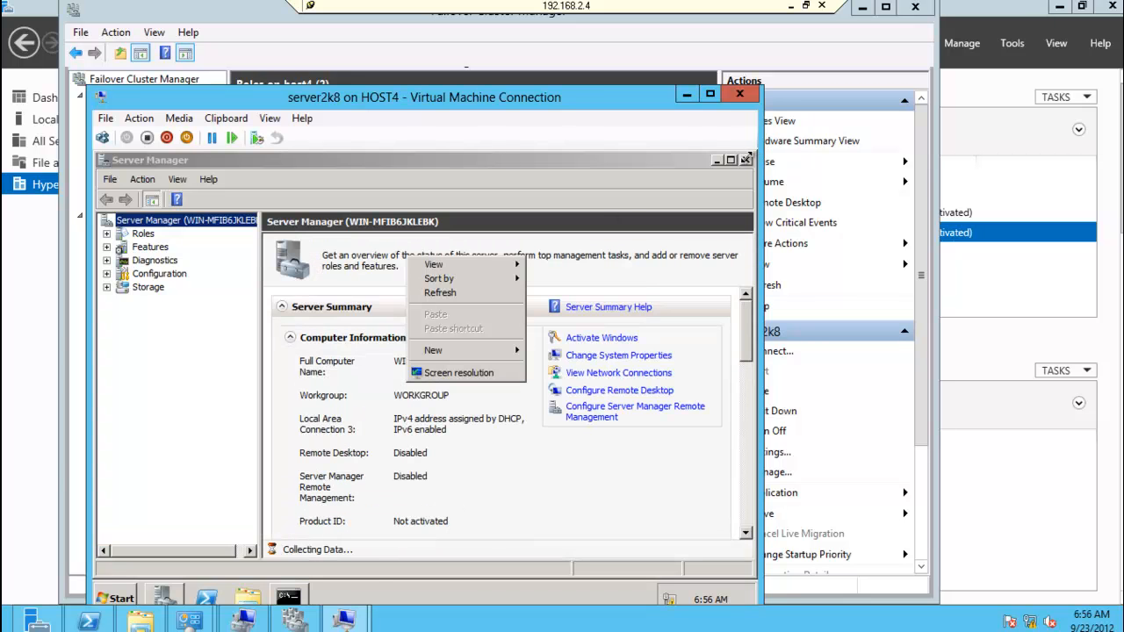
pyautogui.click(746, 160)
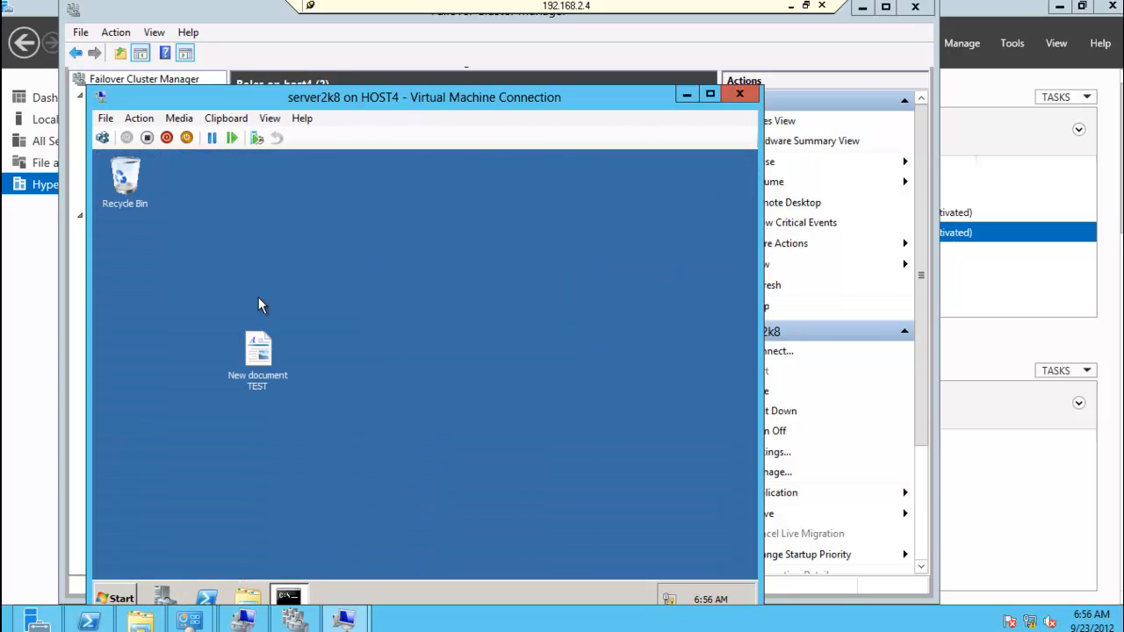
# Step: Create a second rich text document on server2k8's desktop, keeping its default name
pyautogui.rightClick(258, 297)
pyautogui.moveTo(316, 395)
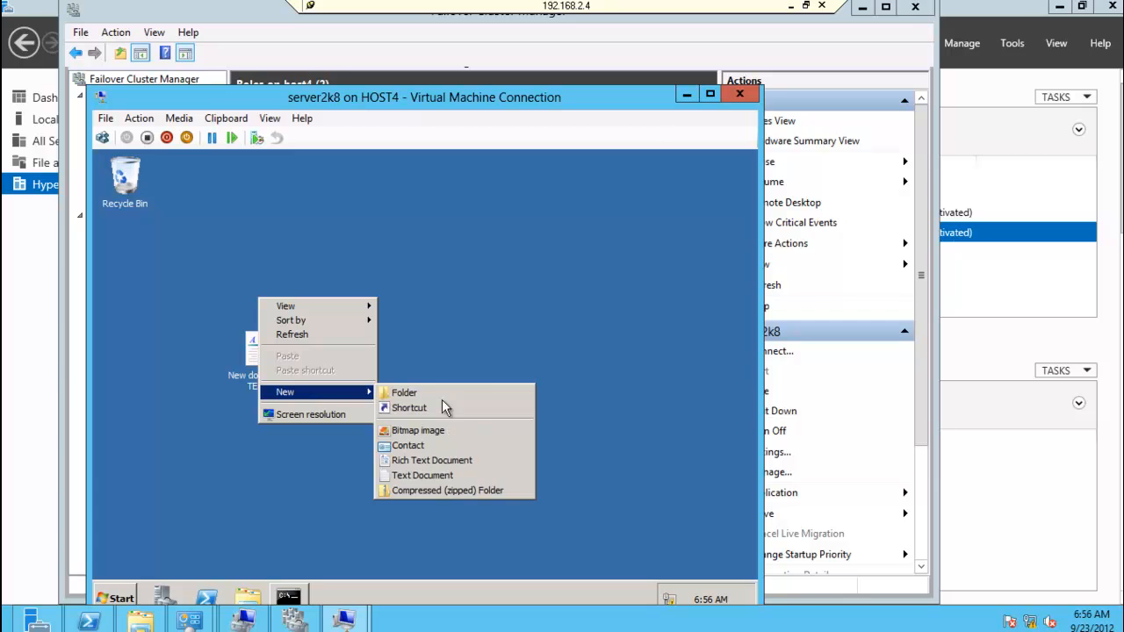
pyautogui.click(458, 464)
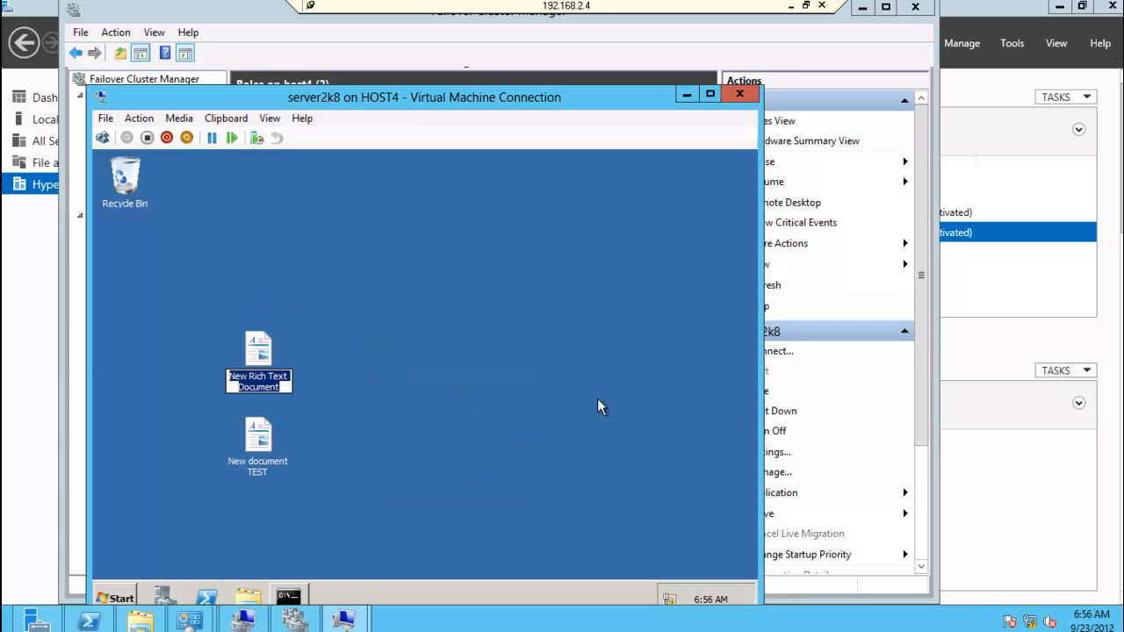
pyautogui.press('Return')
pyautogui.click(505, 366)
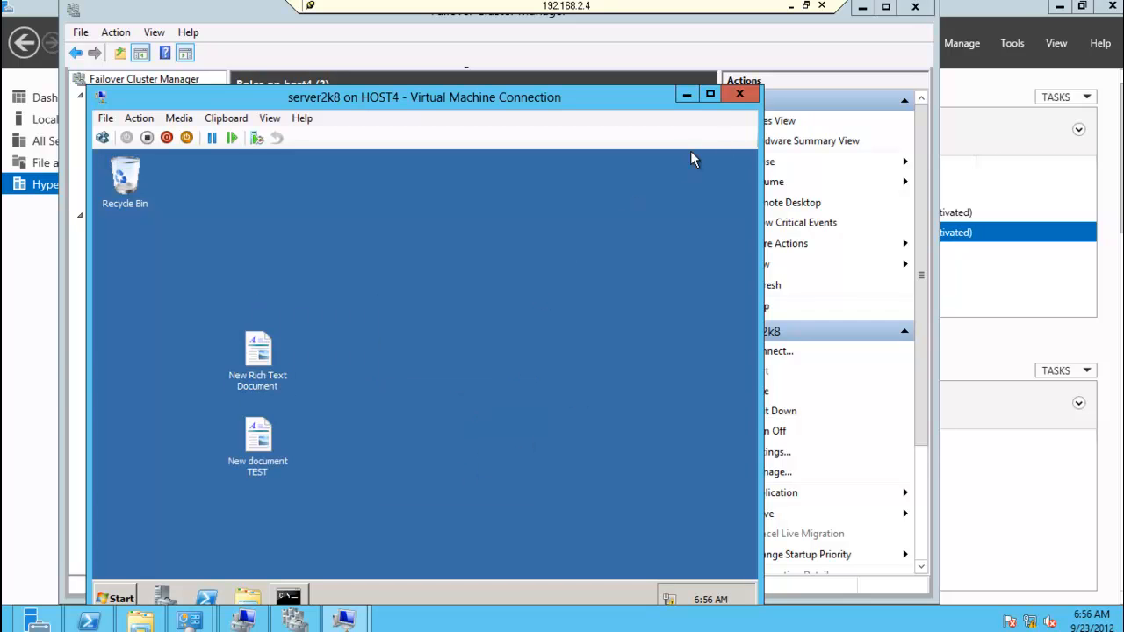
# Step: Close the server2k8 console and review the virtual machine's replication health on host4
pyautogui.click(742, 91)
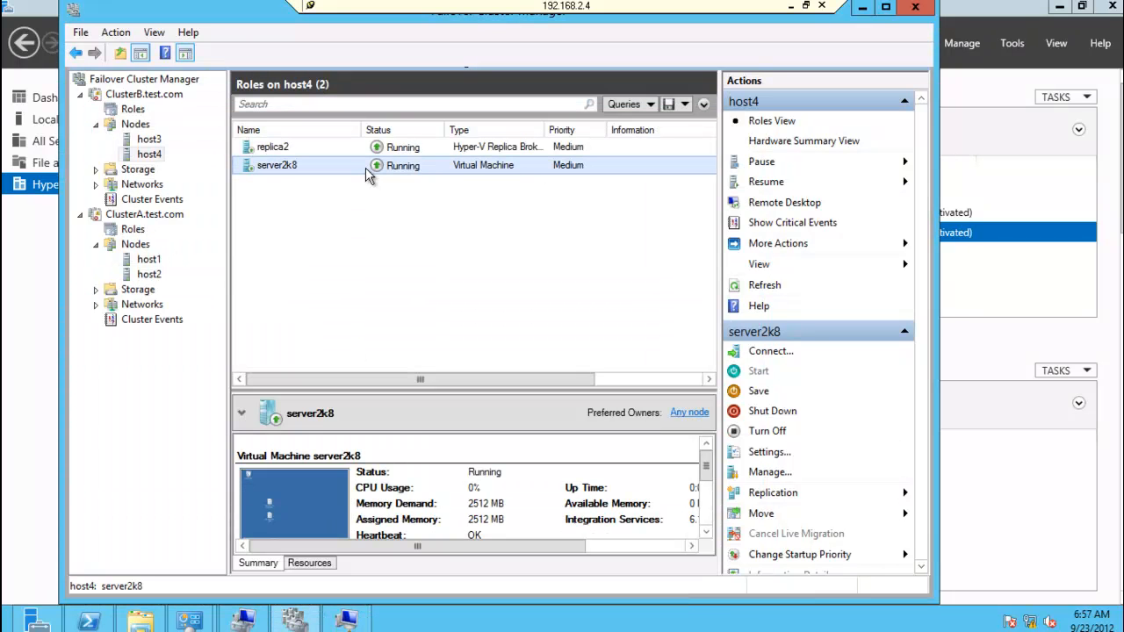
pyautogui.rightClick(367, 173)
pyautogui.moveTo(457, 319)
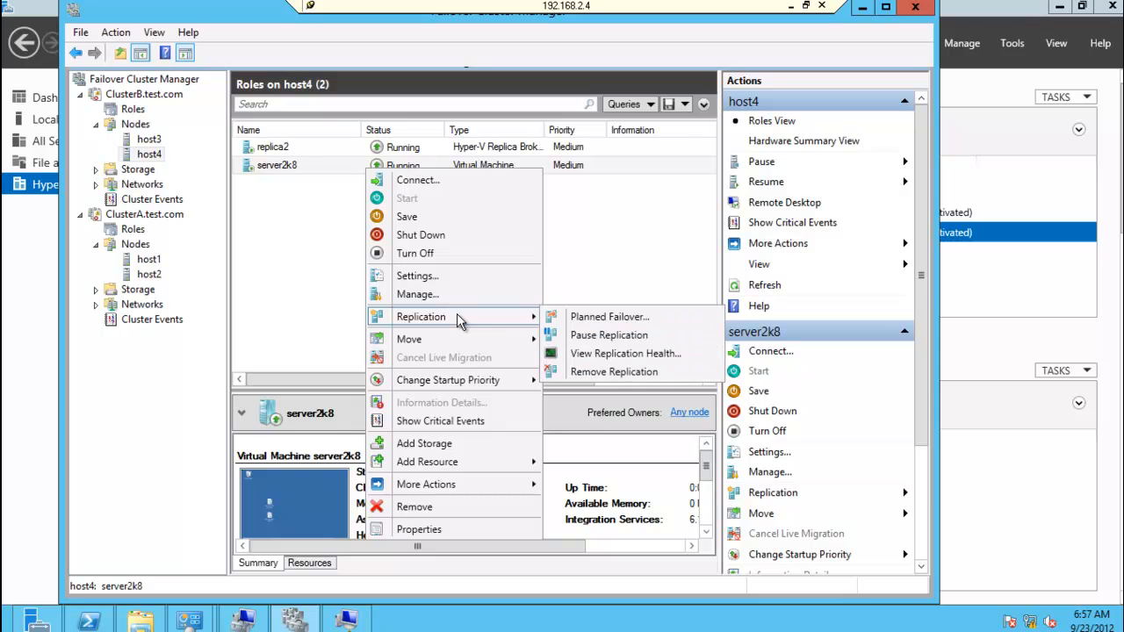
pyautogui.click(613, 353)
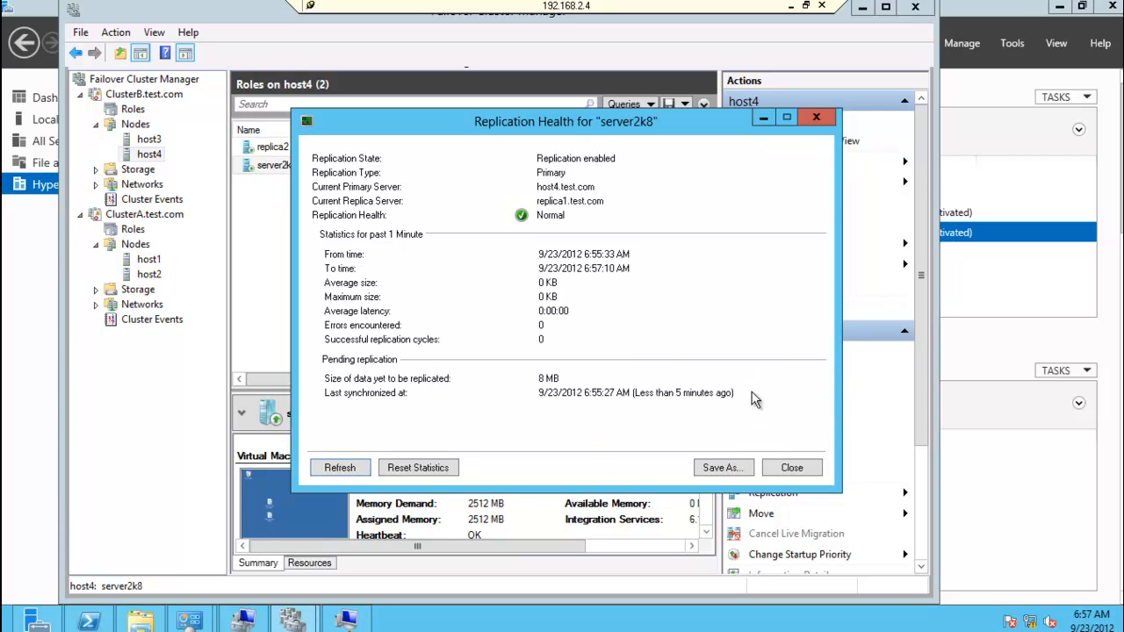
pyautogui.click(789, 471)
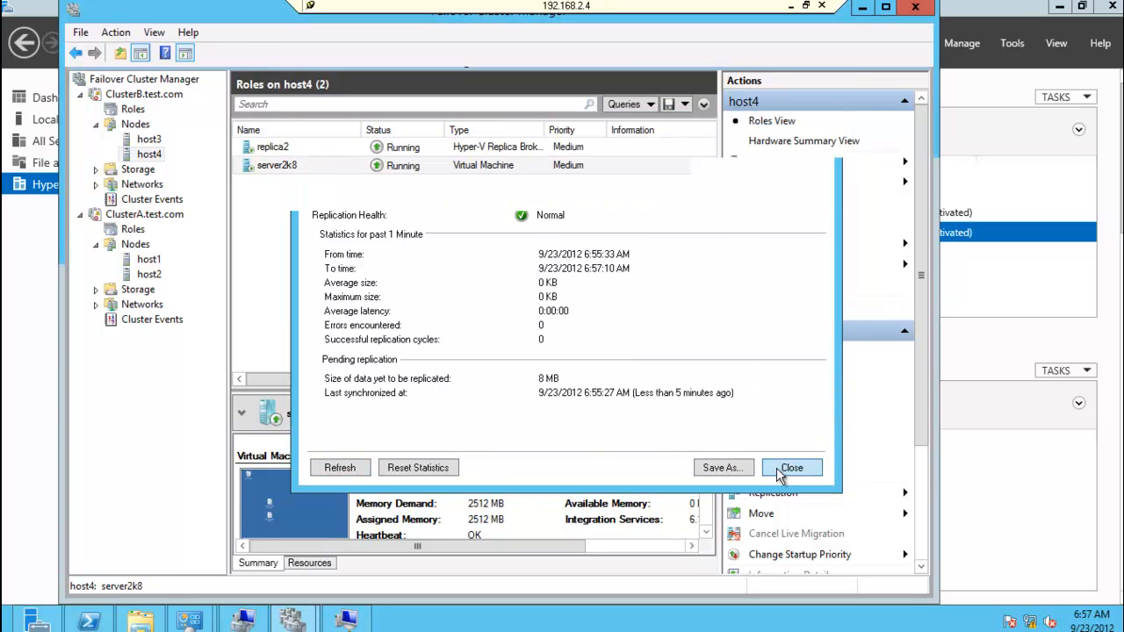
# Step: Inspect server2k8's replicated disk files under C:\ClusterStorage\Volume1\Hyper-V Replica\Virtual hard disks, and return to Volume1
pyautogui.click(145, 621)
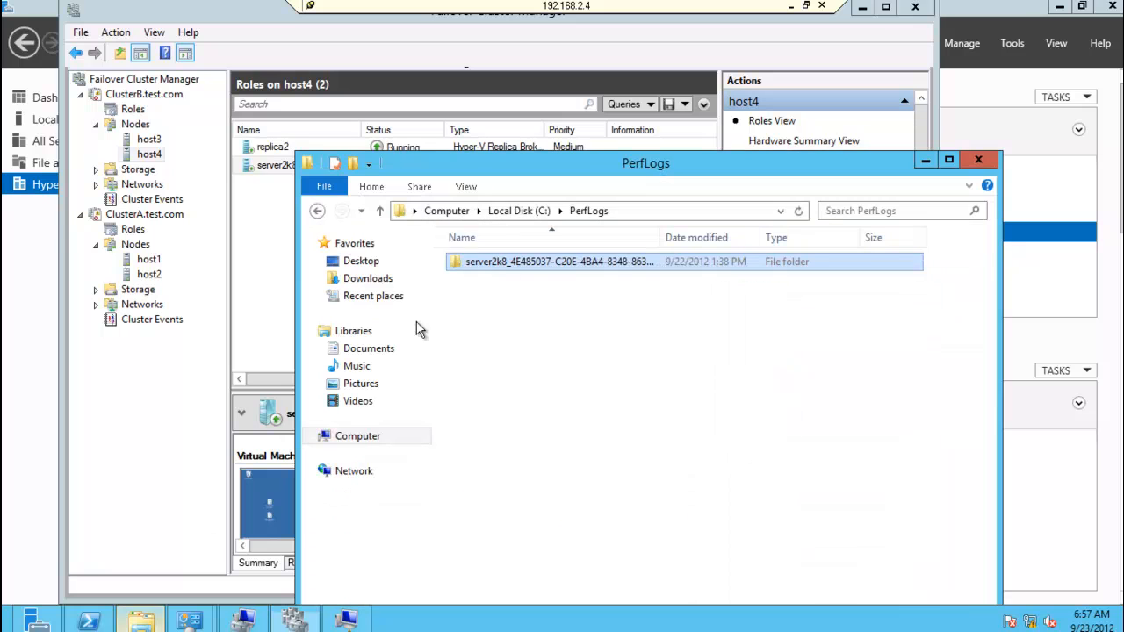
pyautogui.click(650, 209)
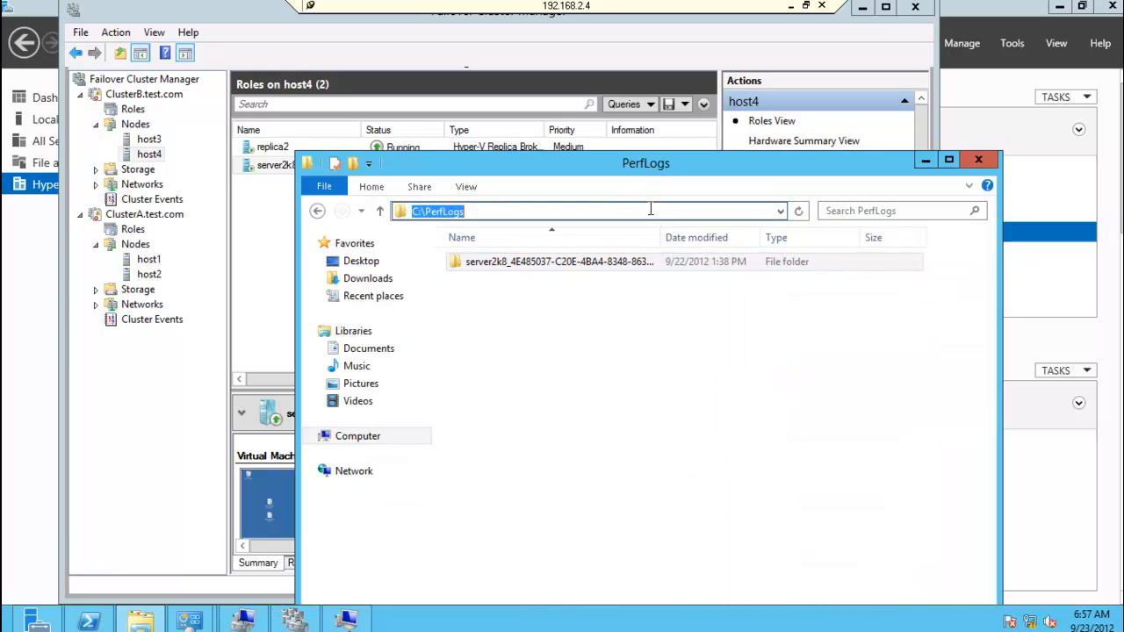
pyautogui.write('c:\\')
pyautogui.press('Down')
pyautogui.press('Down')
pyautogui.press('Return')
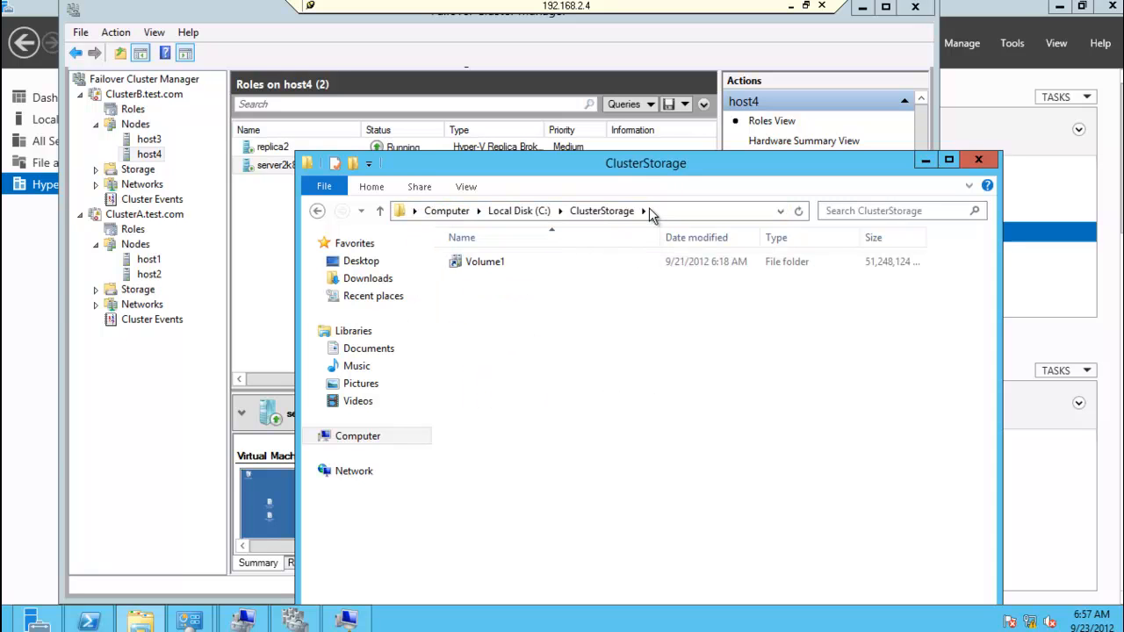
pyautogui.doubleClick(483, 263)
pyautogui.doubleClick(484, 263)
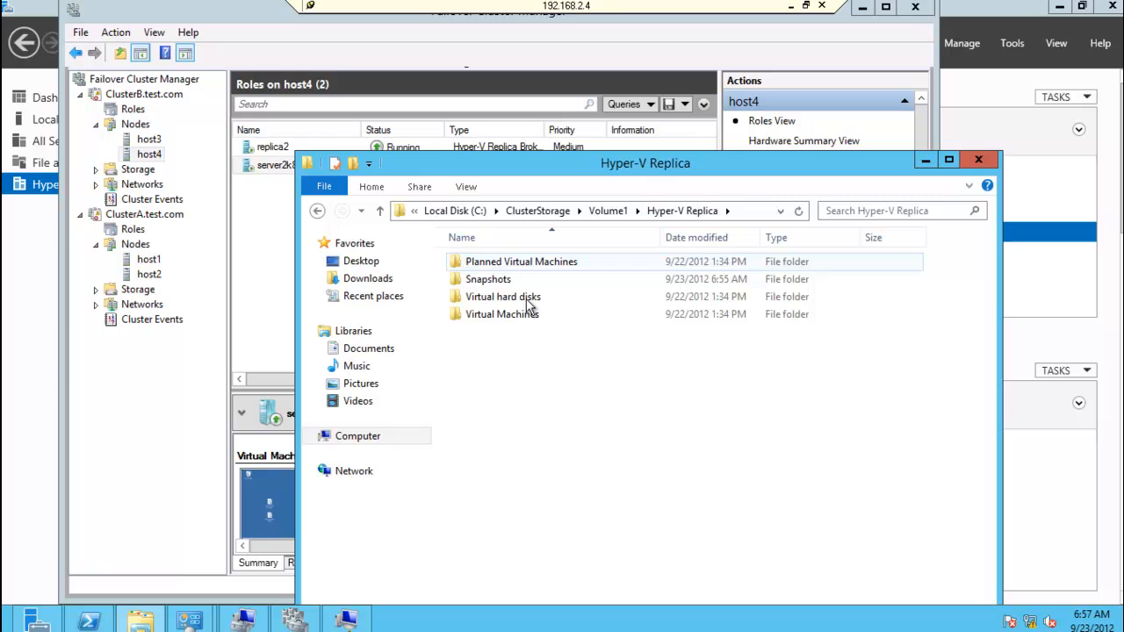
pyautogui.doubleClick(528, 299)
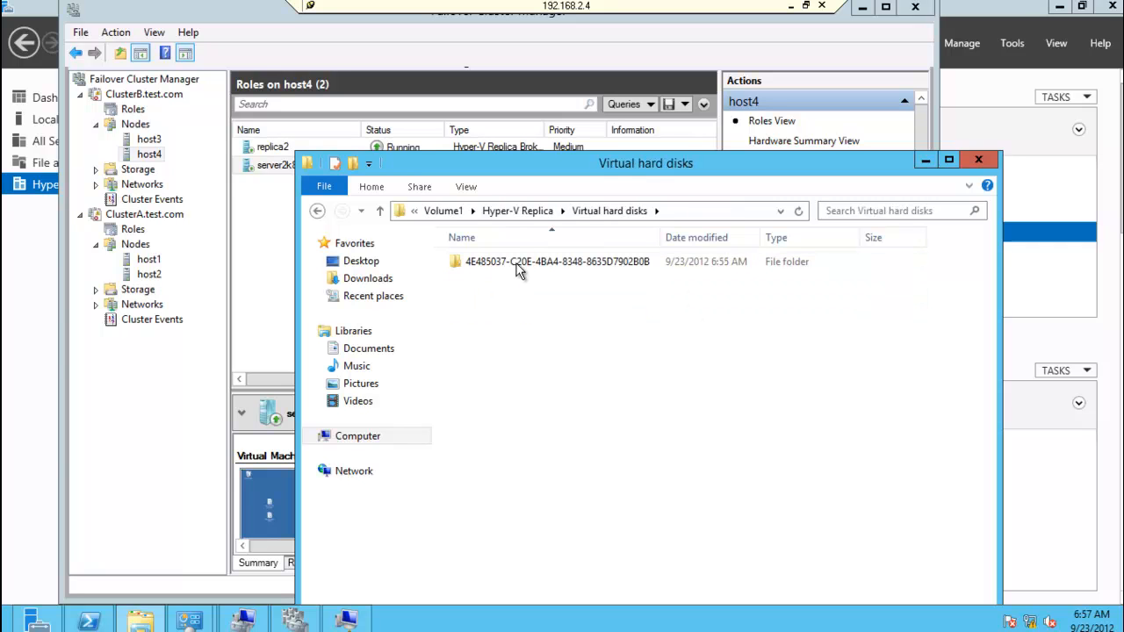
pyautogui.doubleClick(516, 264)
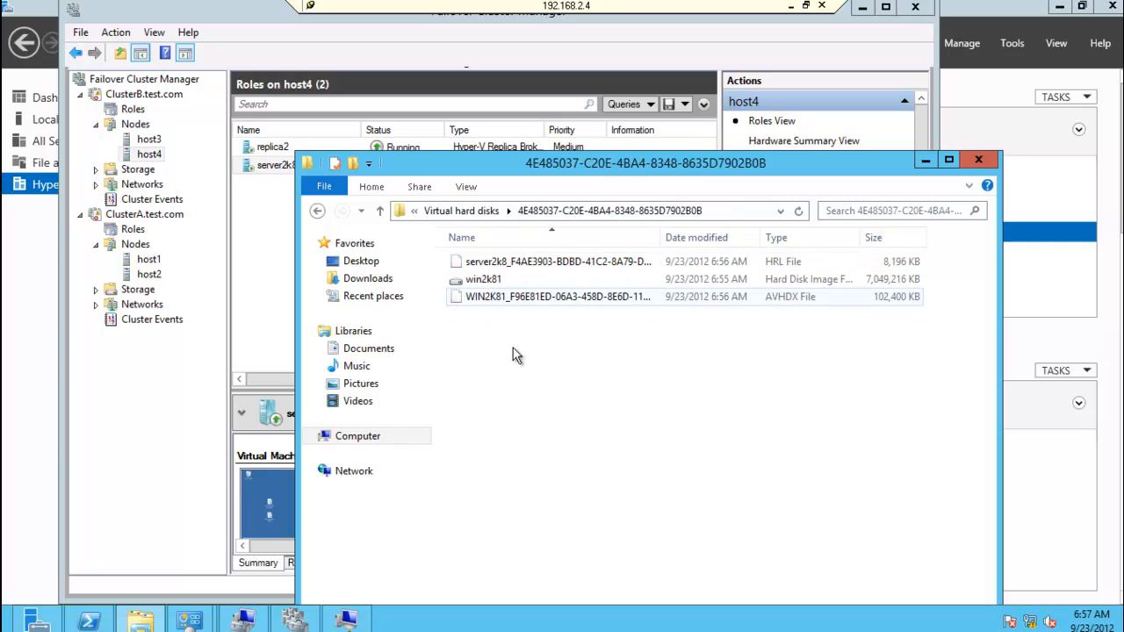
pyautogui.click(317, 211)
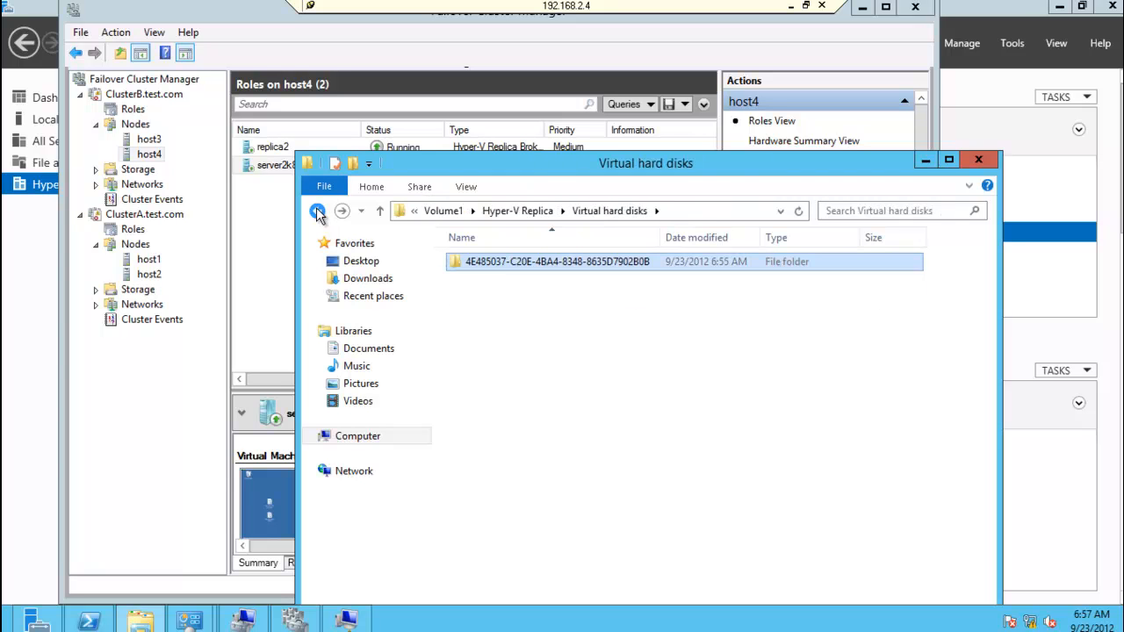
pyautogui.click(317, 211)
pyautogui.click(317, 211)
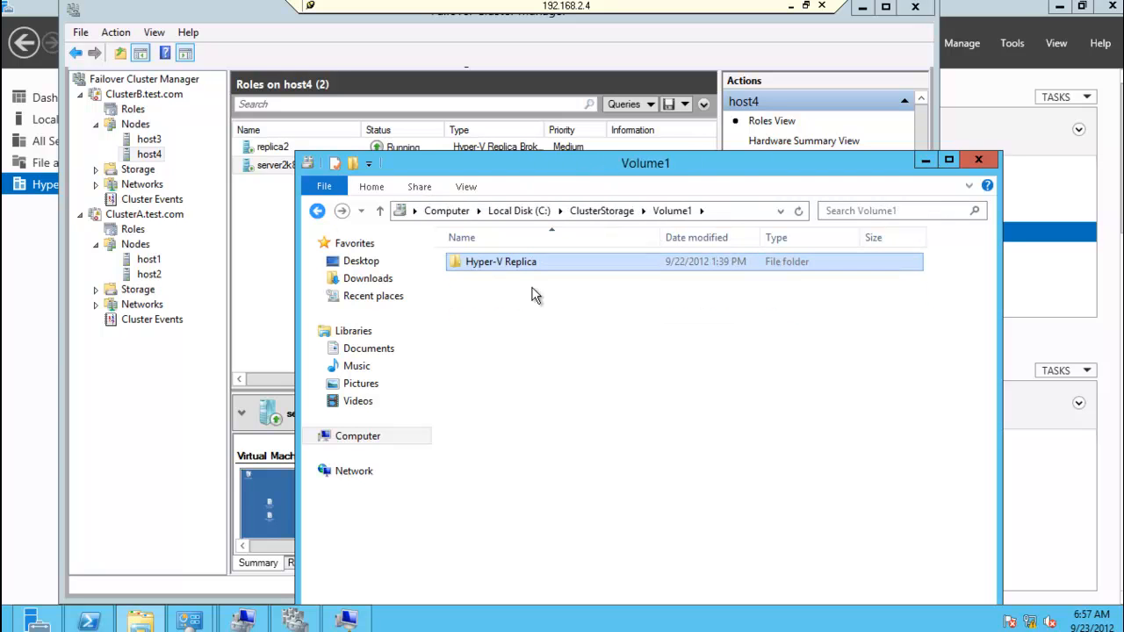
# Step: Browse ClusterA's shared volume at \\192.168.1.3\c$\ClusterStorage\Volume1 to view its folders, and minimize the file window
pyautogui.click(744, 211)
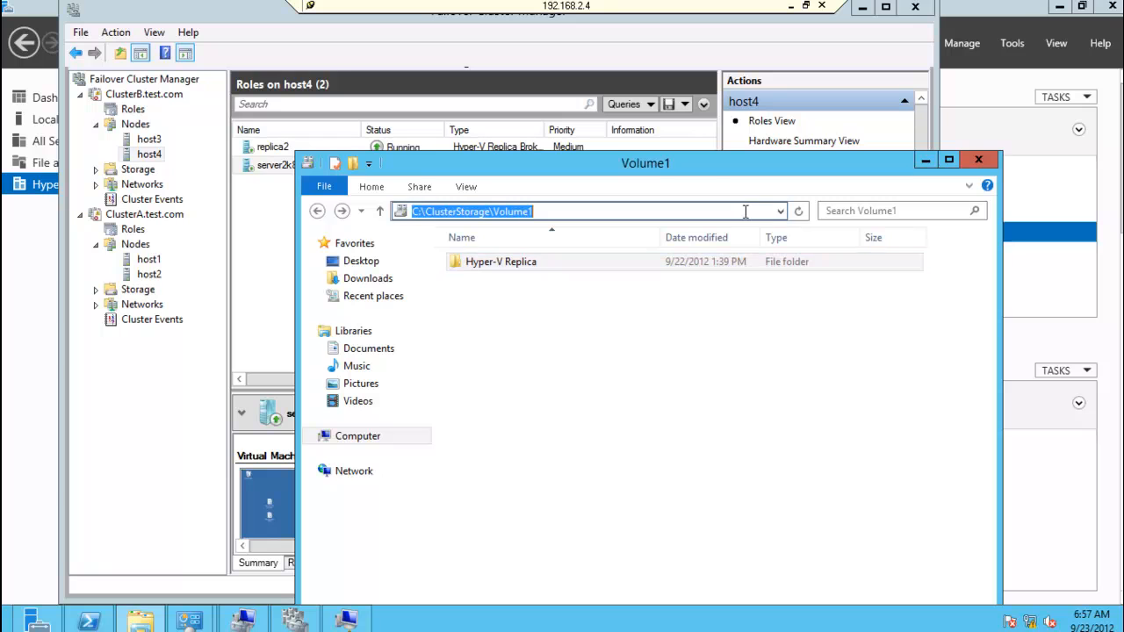
pyautogui.write('\\\\192')
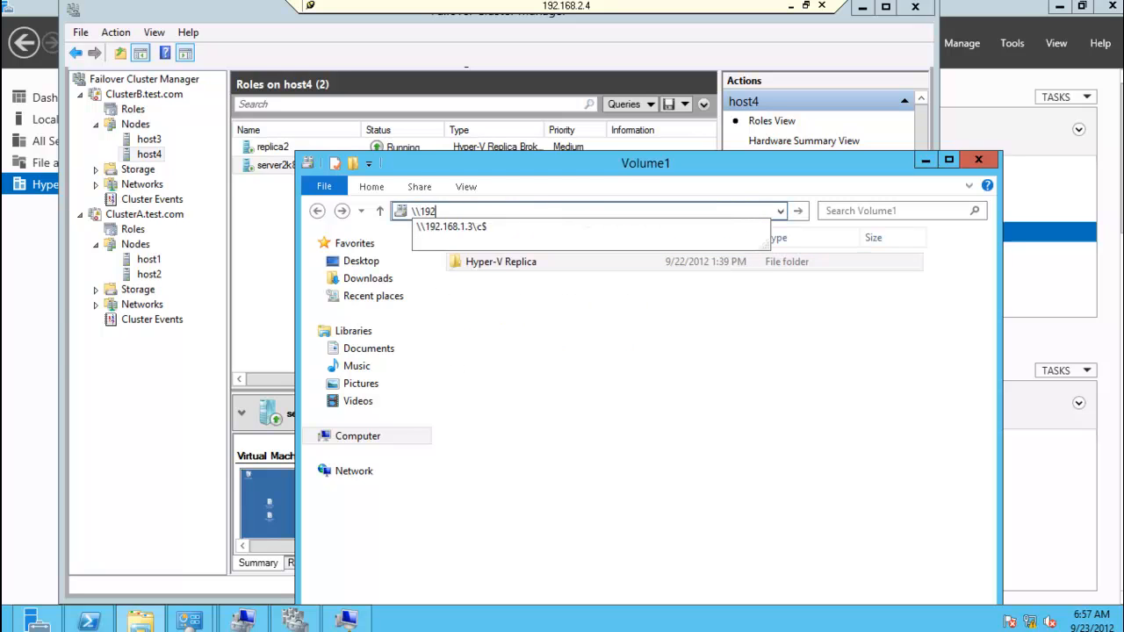
pyautogui.press('Down')
pyautogui.press('Return')
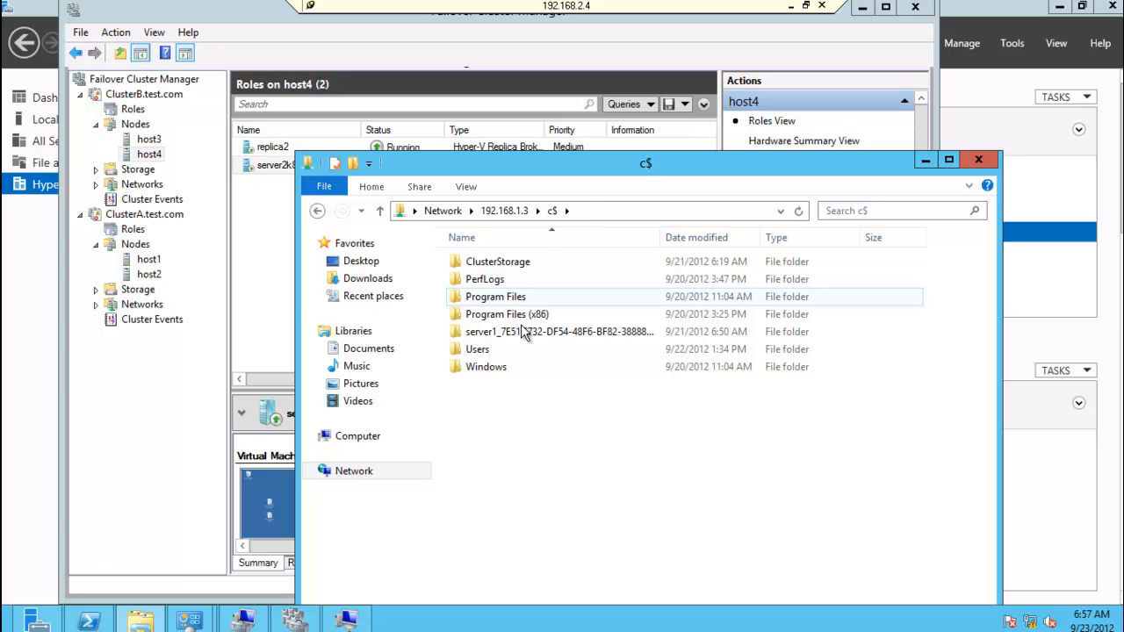
pyautogui.doubleClick(490, 262)
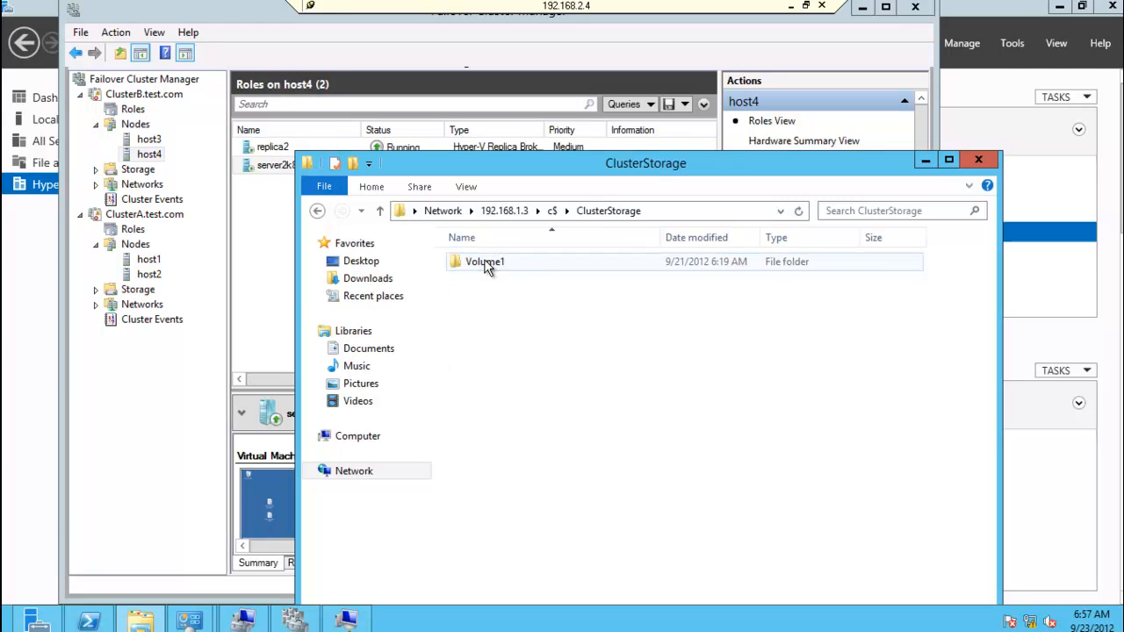
pyautogui.doubleClick(486, 264)
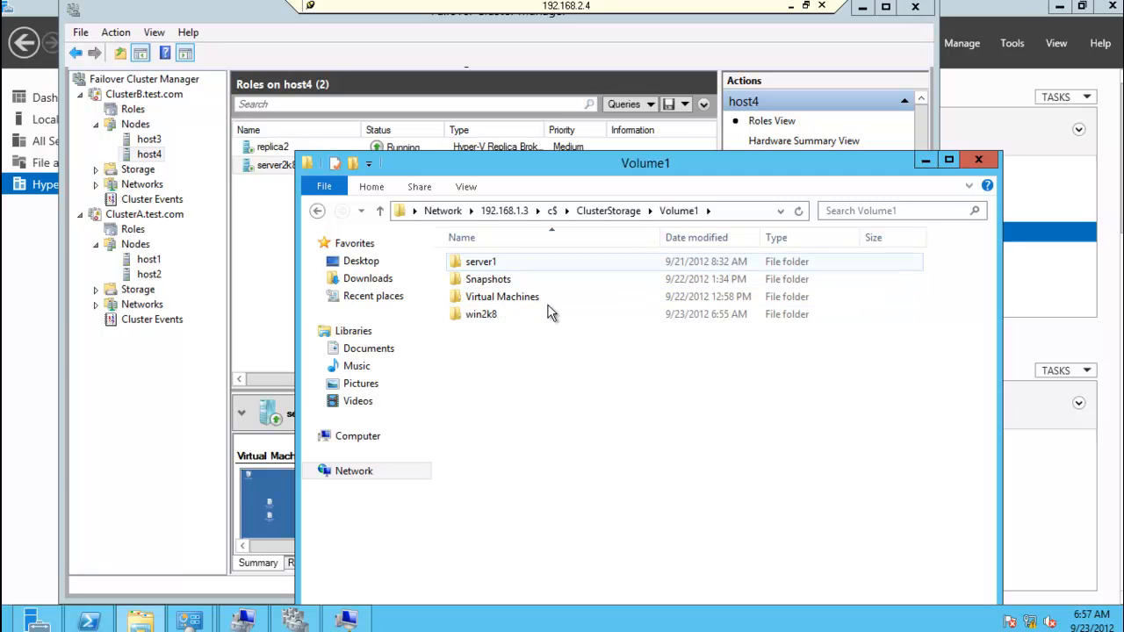
pyautogui.click(928, 164)
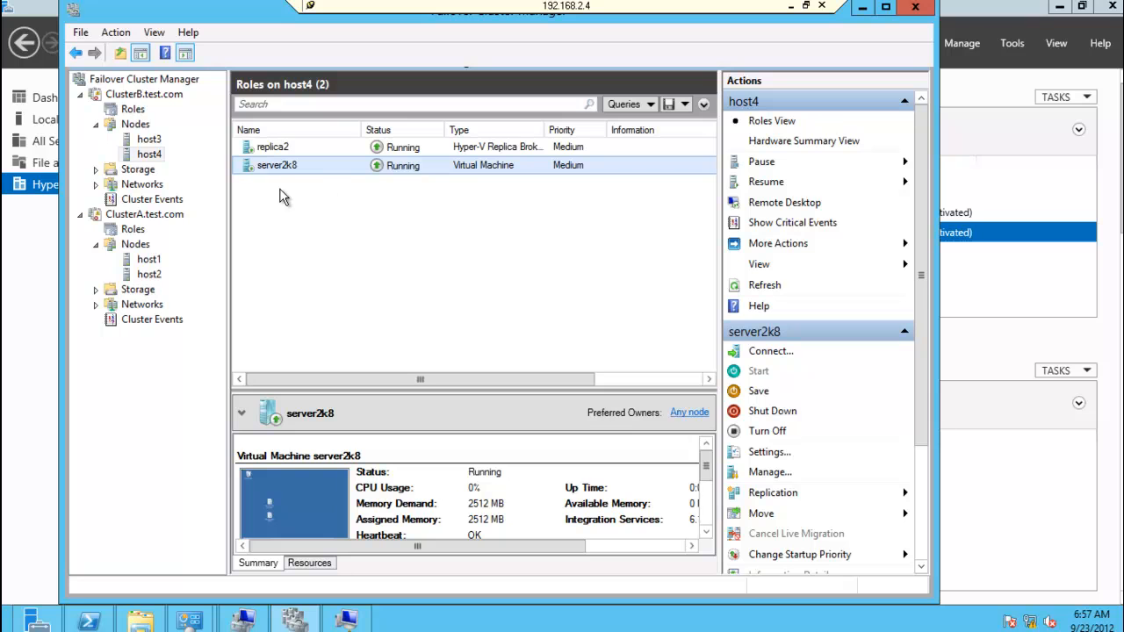
# Step: Turn off the server2k8 virtual machine on host4 and confirm the power-off
pyautogui.rightClick(287, 165)
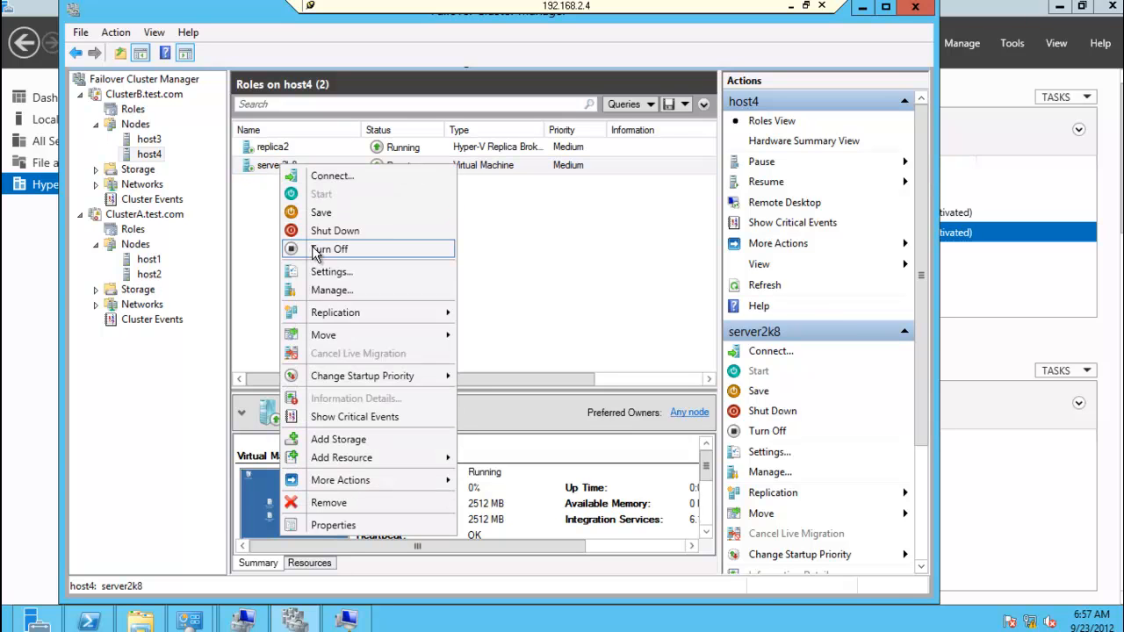
pyautogui.click(314, 251)
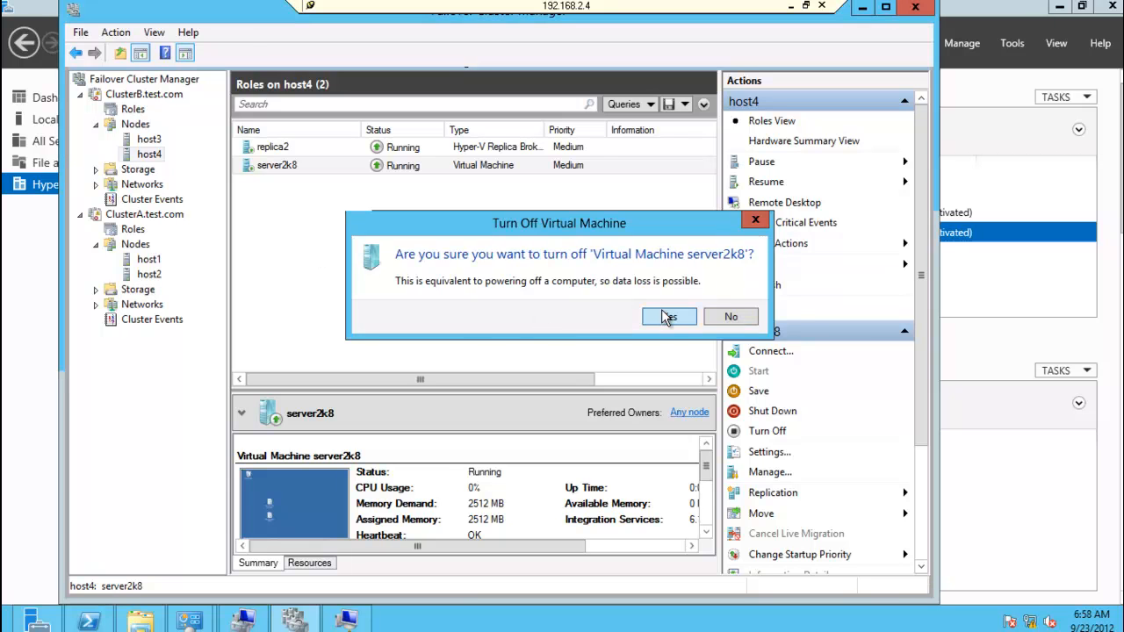
pyautogui.click(667, 317)
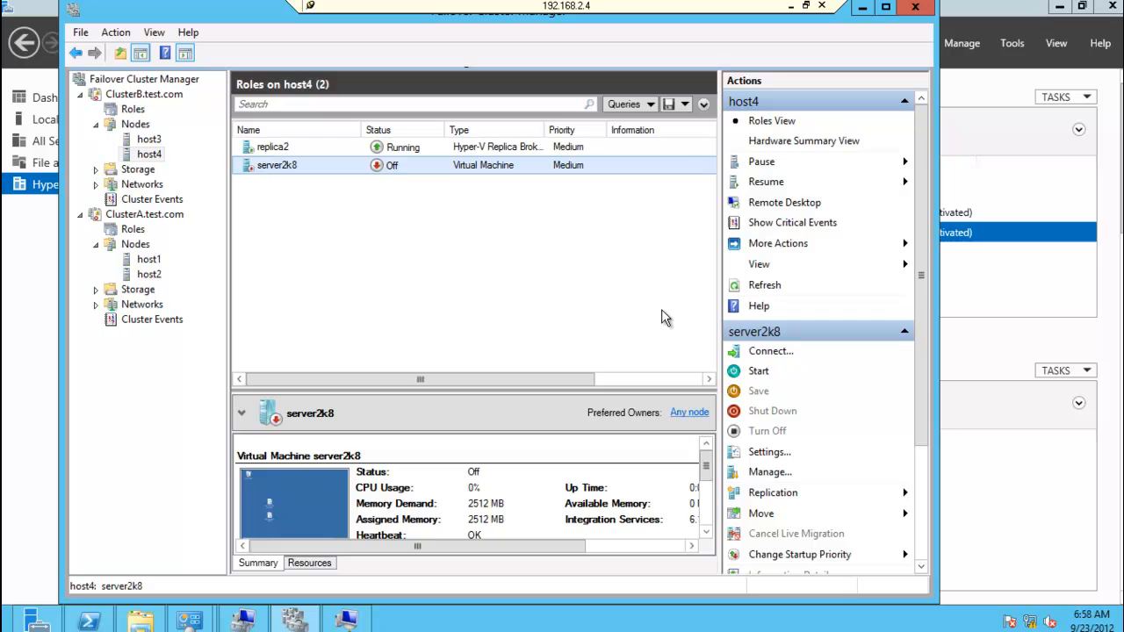
# Step: Run a planned failover of server2k8 from host4 back to ClusterA, starting the replica virtual machine after failover
pyautogui.rightClick(338, 165)
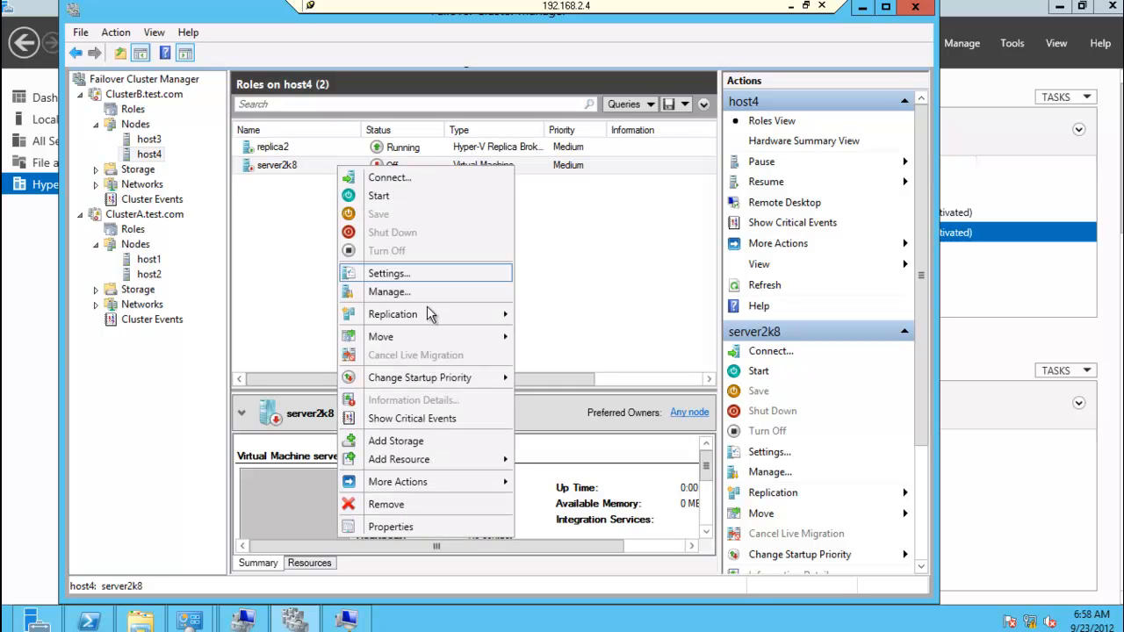
pyautogui.moveTo(432, 315)
pyautogui.click(571, 315)
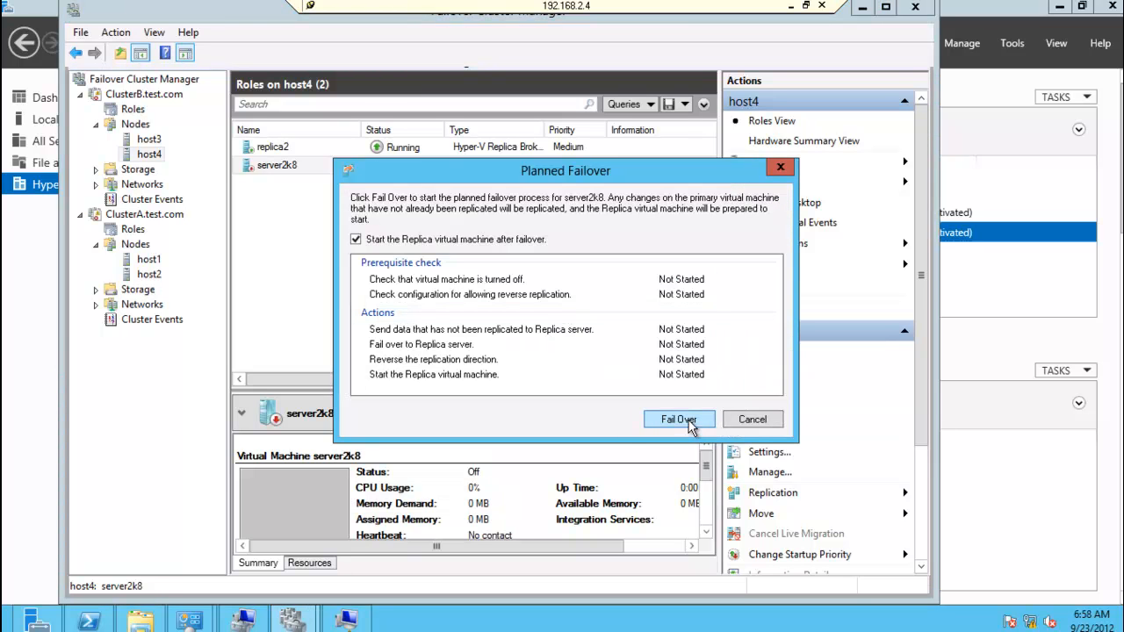
pyautogui.click(691, 425)
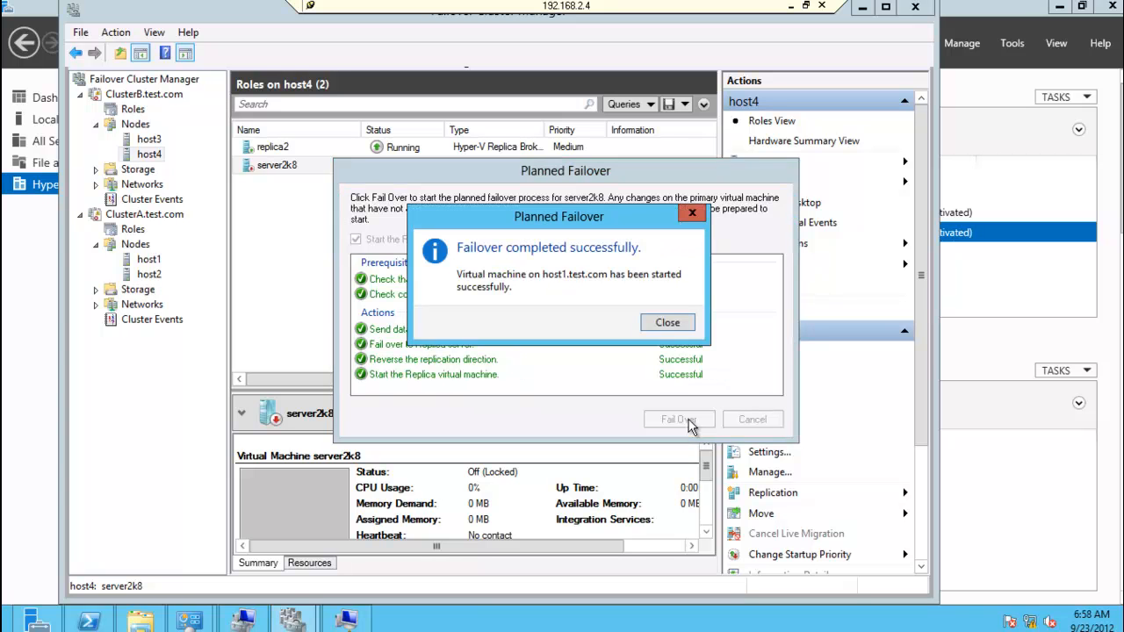
pyautogui.click(668, 323)
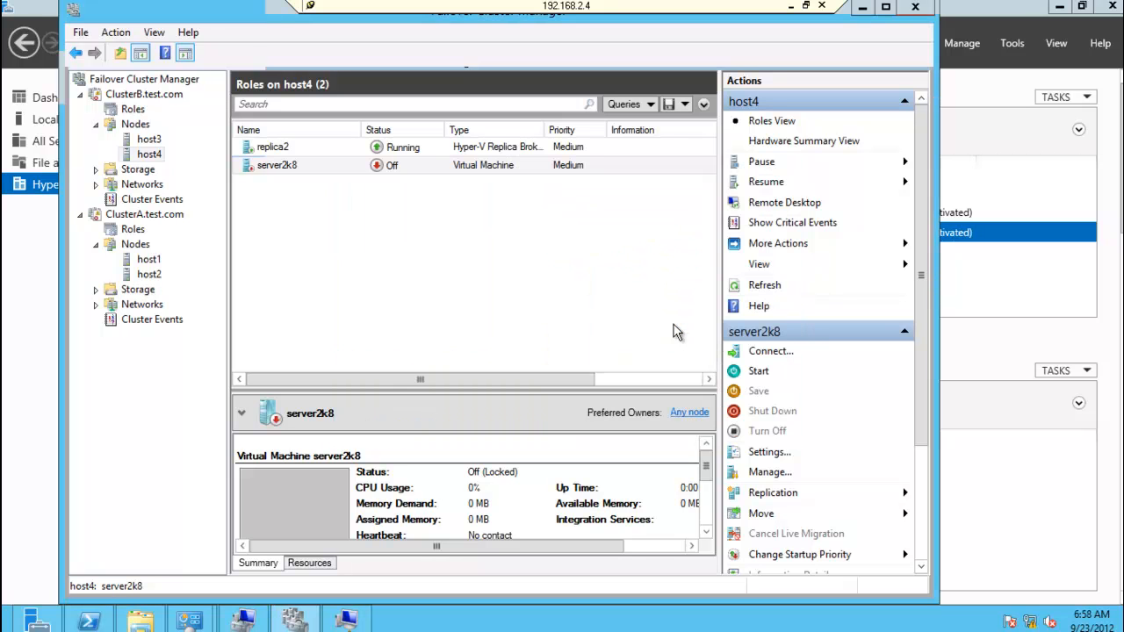
# Step: Connect to the console of the server2k8 virtual machine on ClusterA's host1 node
pyautogui.click(148, 258)
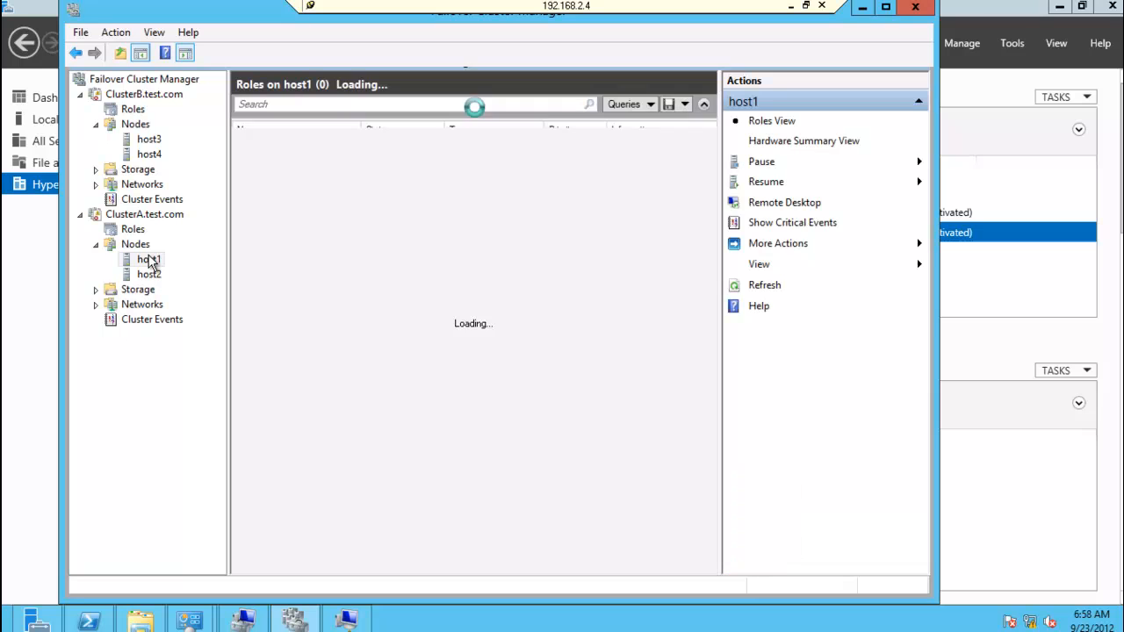
pyautogui.click(263, 169)
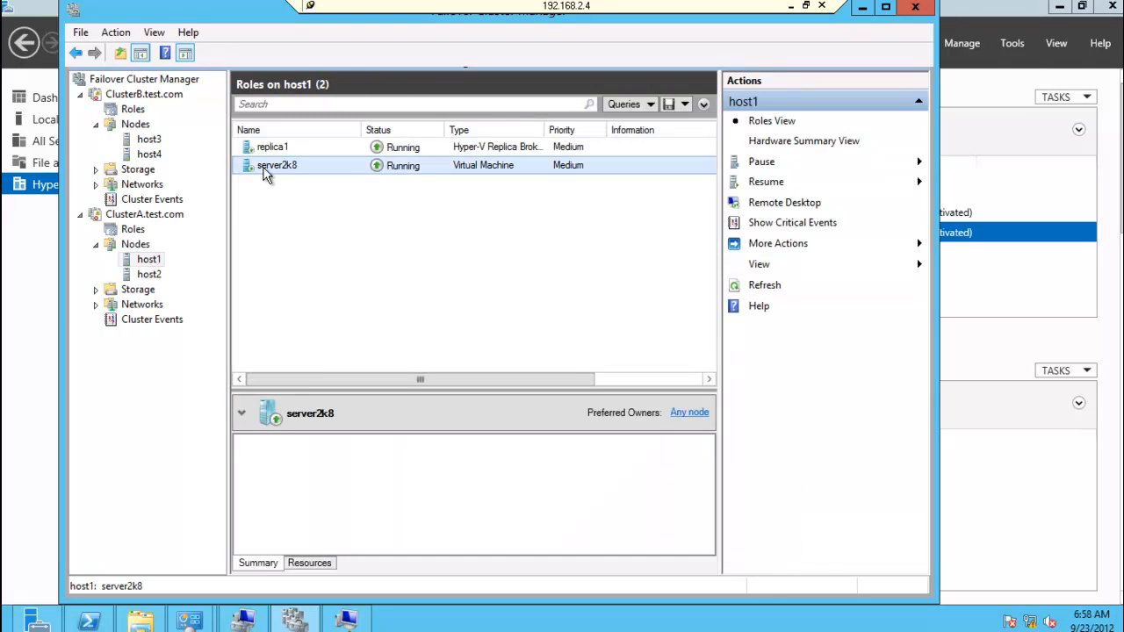
pyautogui.rightClick(263, 171)
pyautogui.click(305, 181)
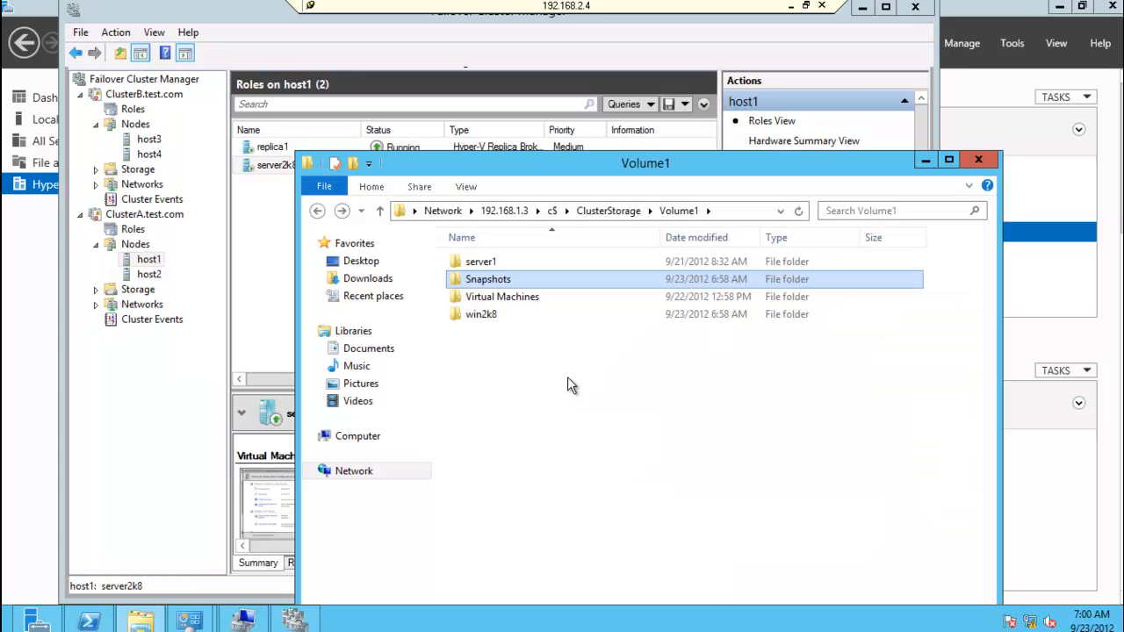
# Step: Examine the Virtual Machines and win2k8 folders on ClusterA's Volume1, and close the file window
pyautogui.doubleClick(505, 297)
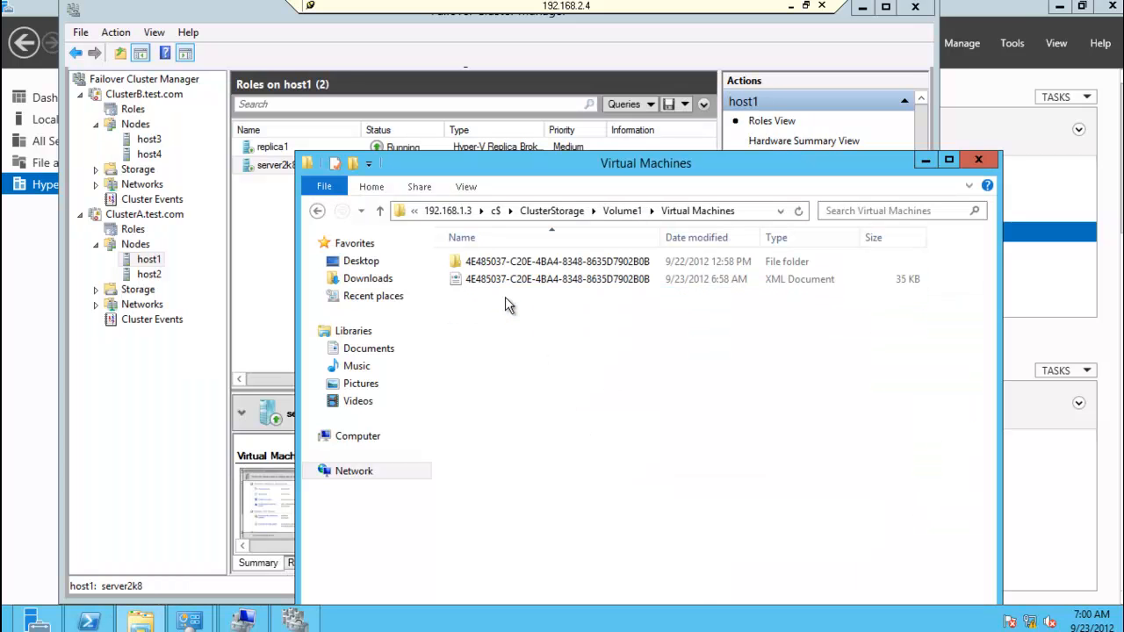
pyautogui.click(317, 210)
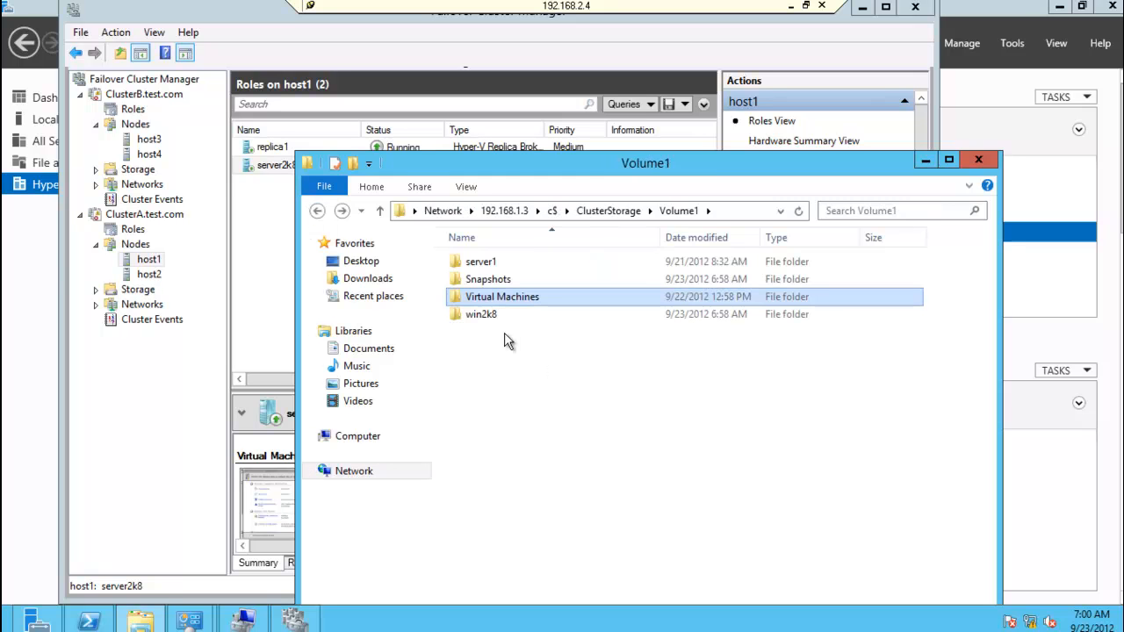
pyautogui.doubleClick(480, 314)
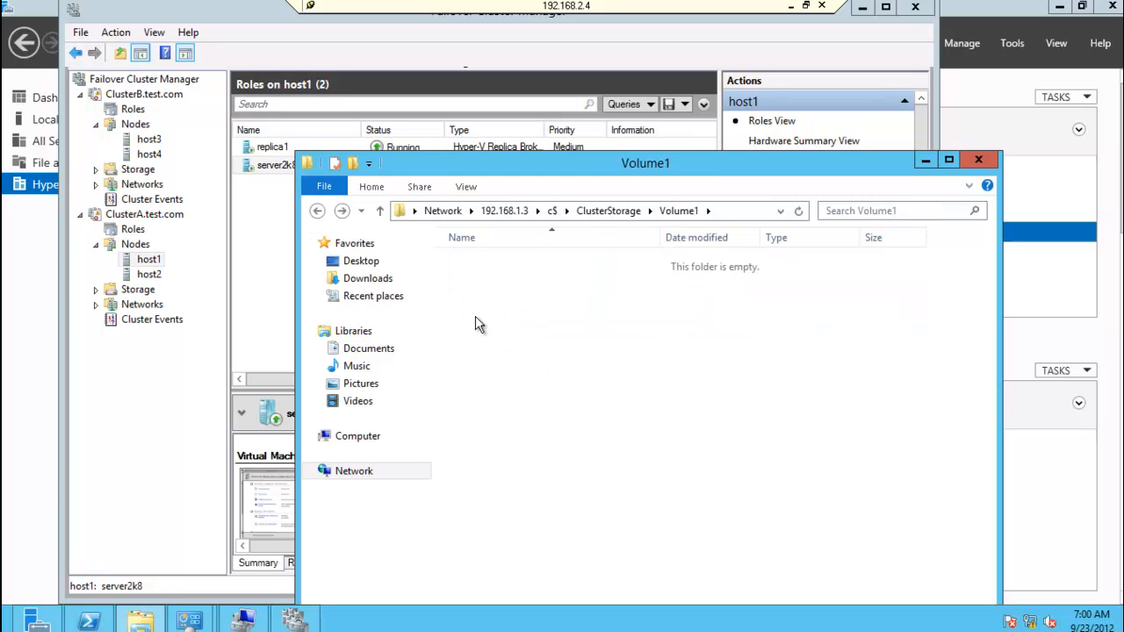
pyautogui.click(317, 211)
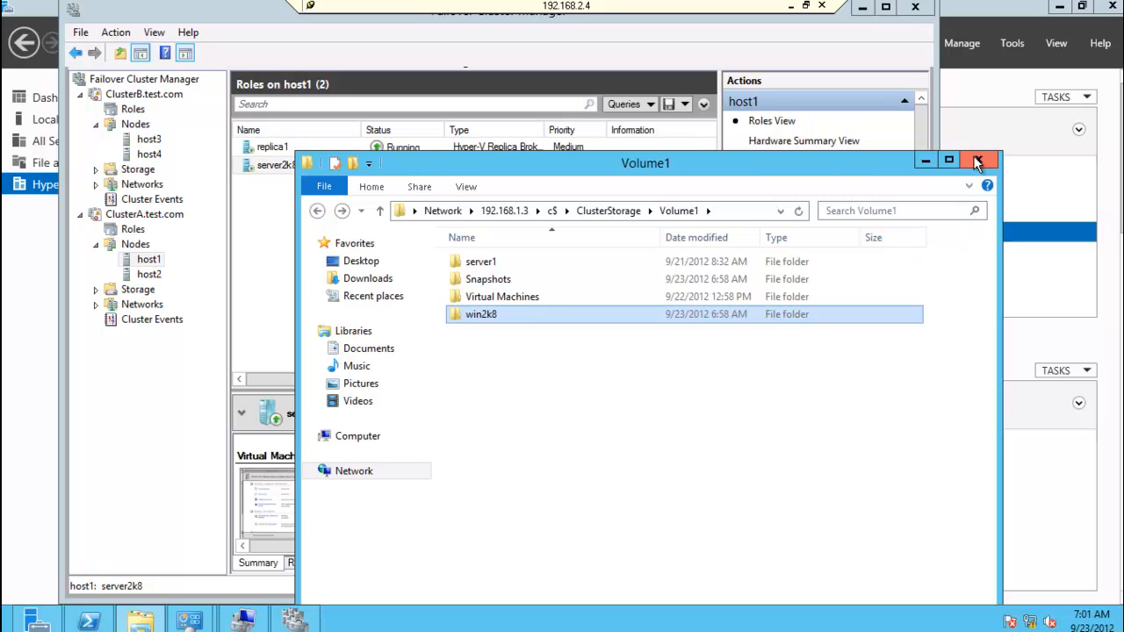
pyautogui.moveTo(833, 165); pyautogui.dragTo(757, 158)
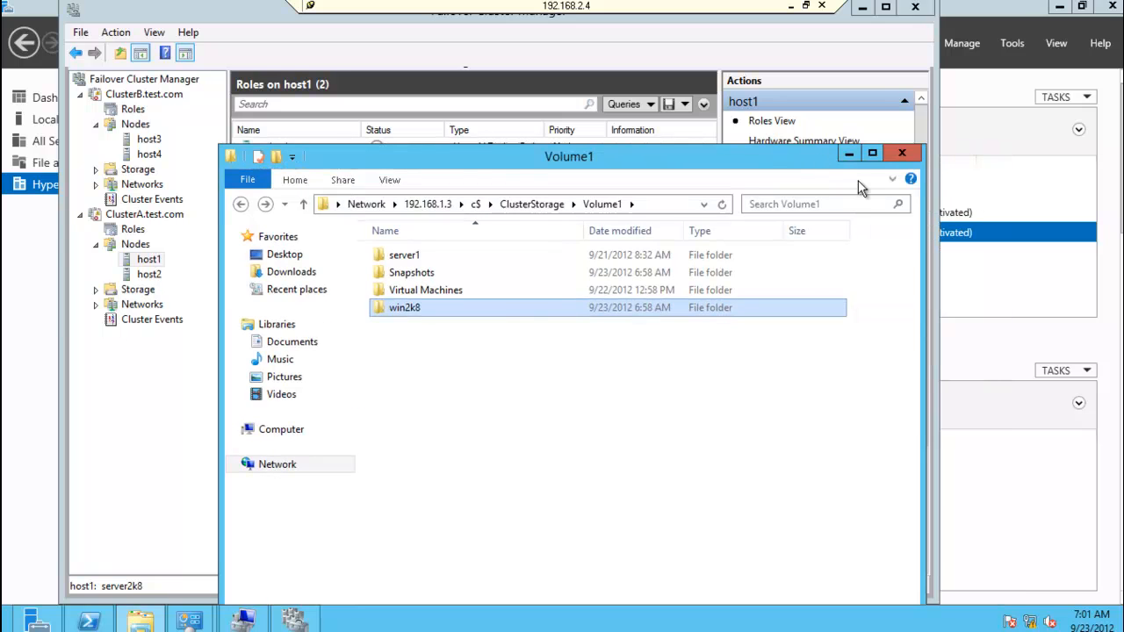
pyautogui.click(902, 154)
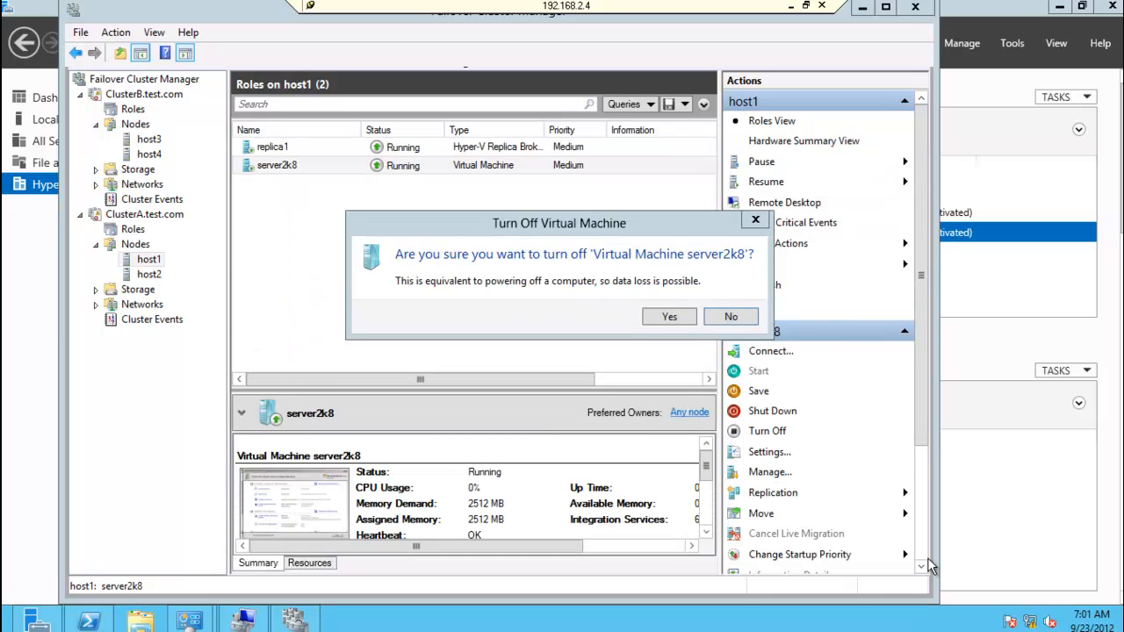